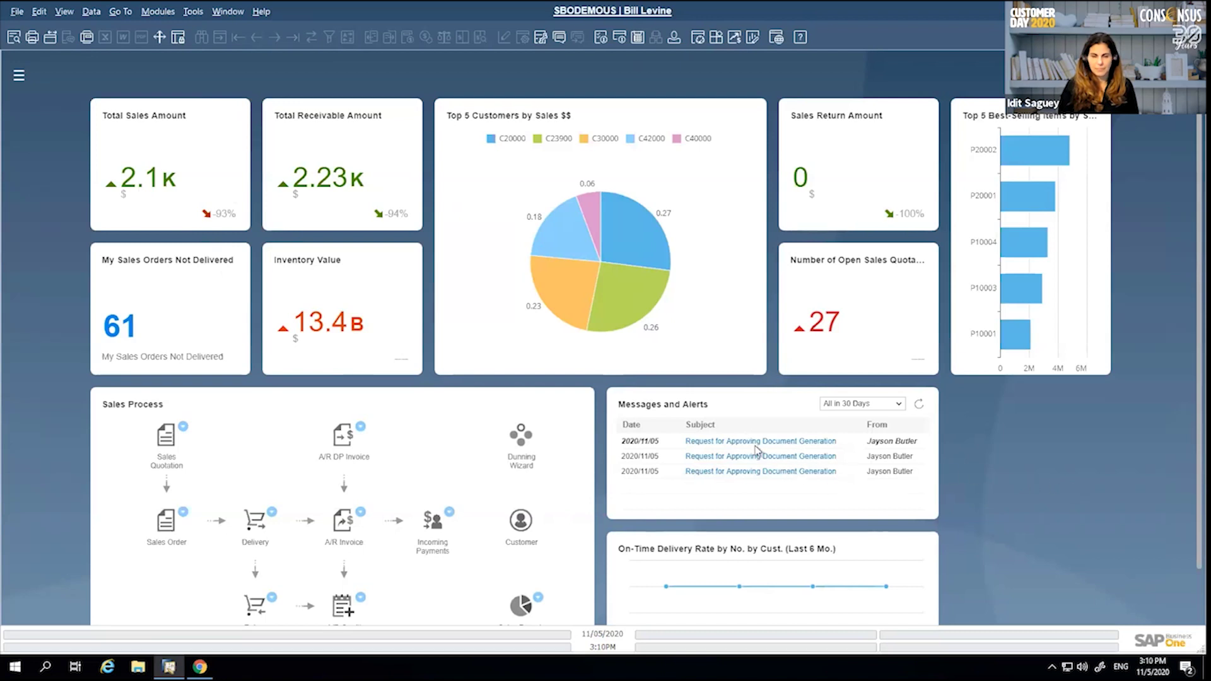
# Open the newest document approval request from the messages and alerts, and display the sales order draft it refers to.
pyautogui.click(719, 443)
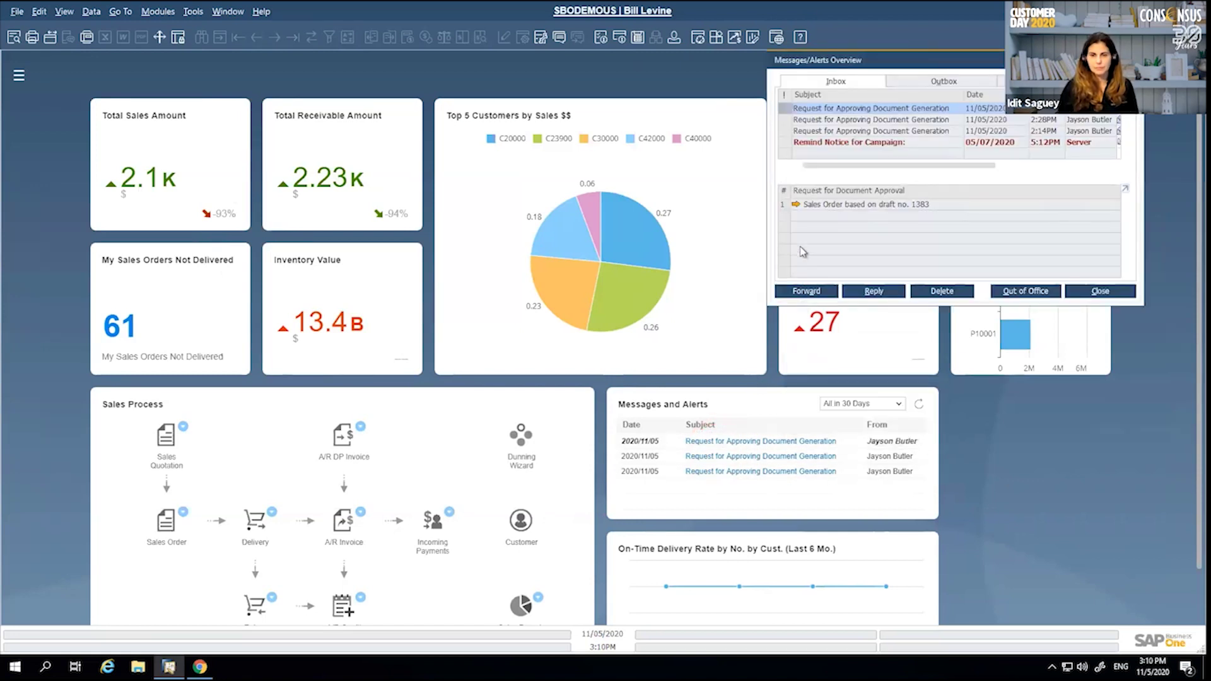
pyautogui.click(796, 205)
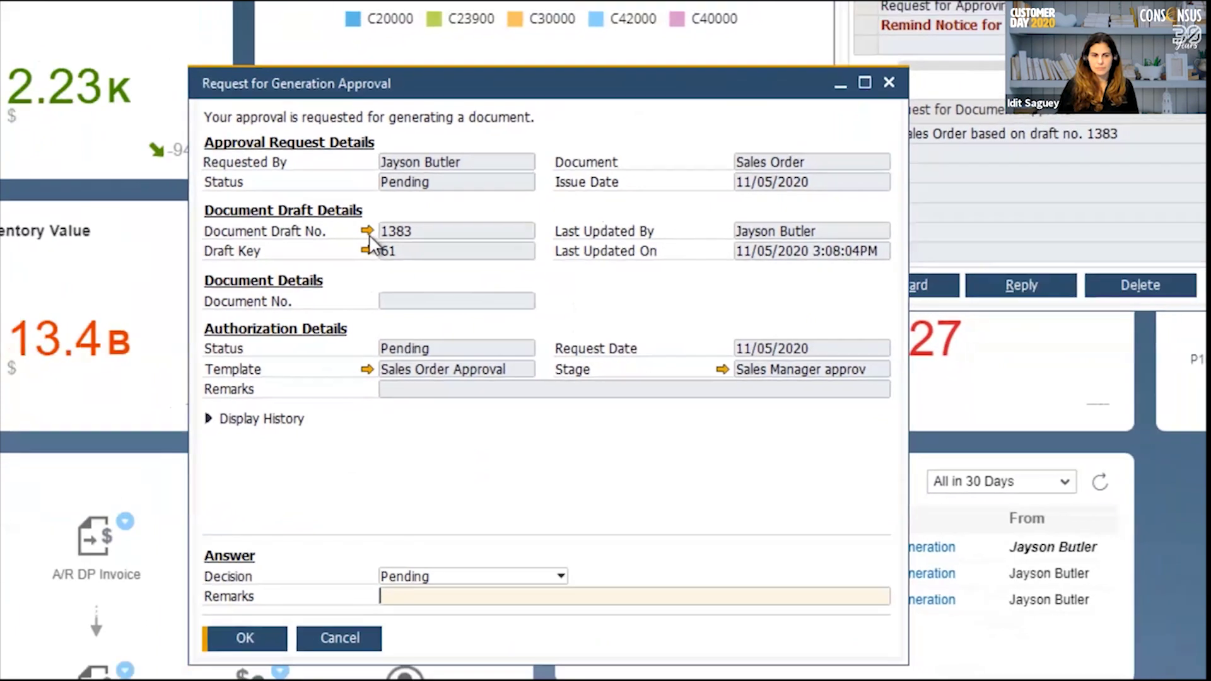
pyautogui.click(368, 231)
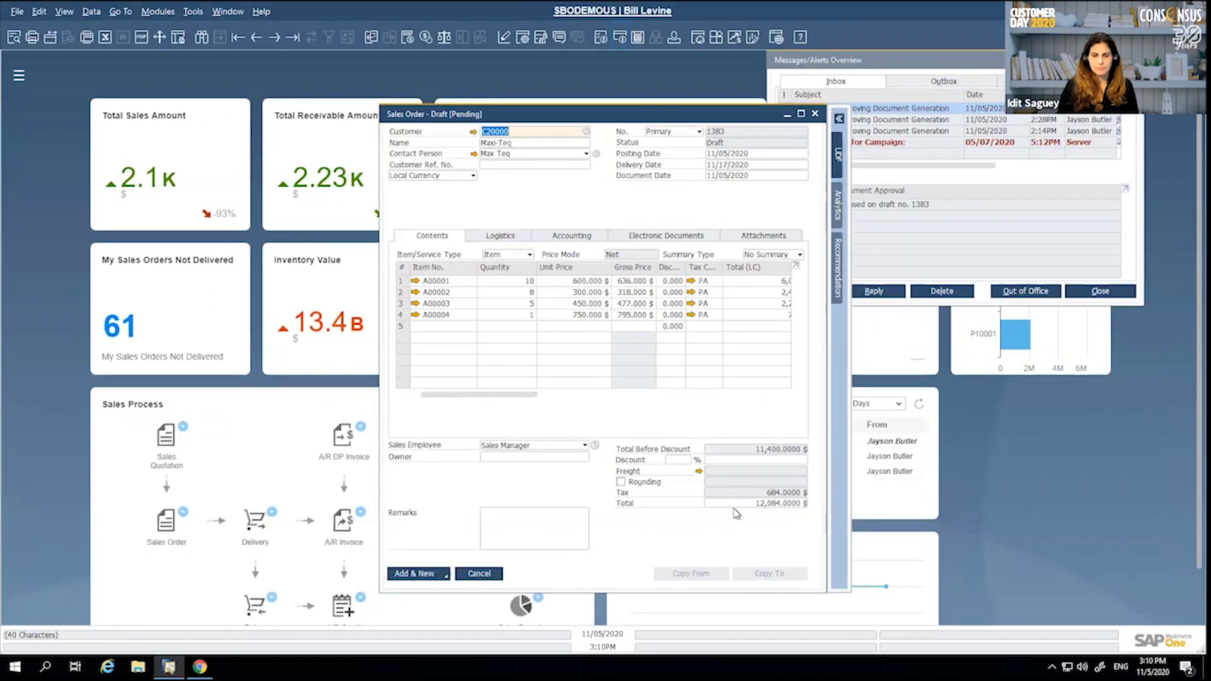
# Examine the general and receivables figures in the Customer 360 view of the draft's customer, then close it, the master data and the draft.
pyautogui.click(472, 133)
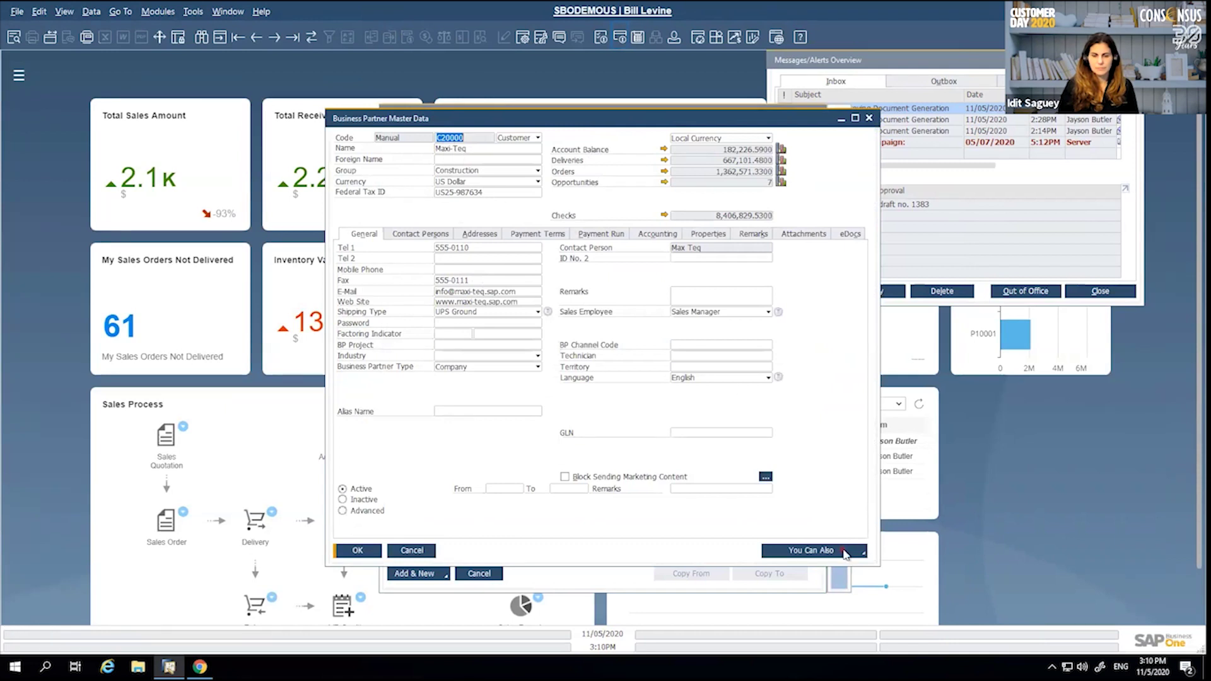
pyautogui.click(844, 553)
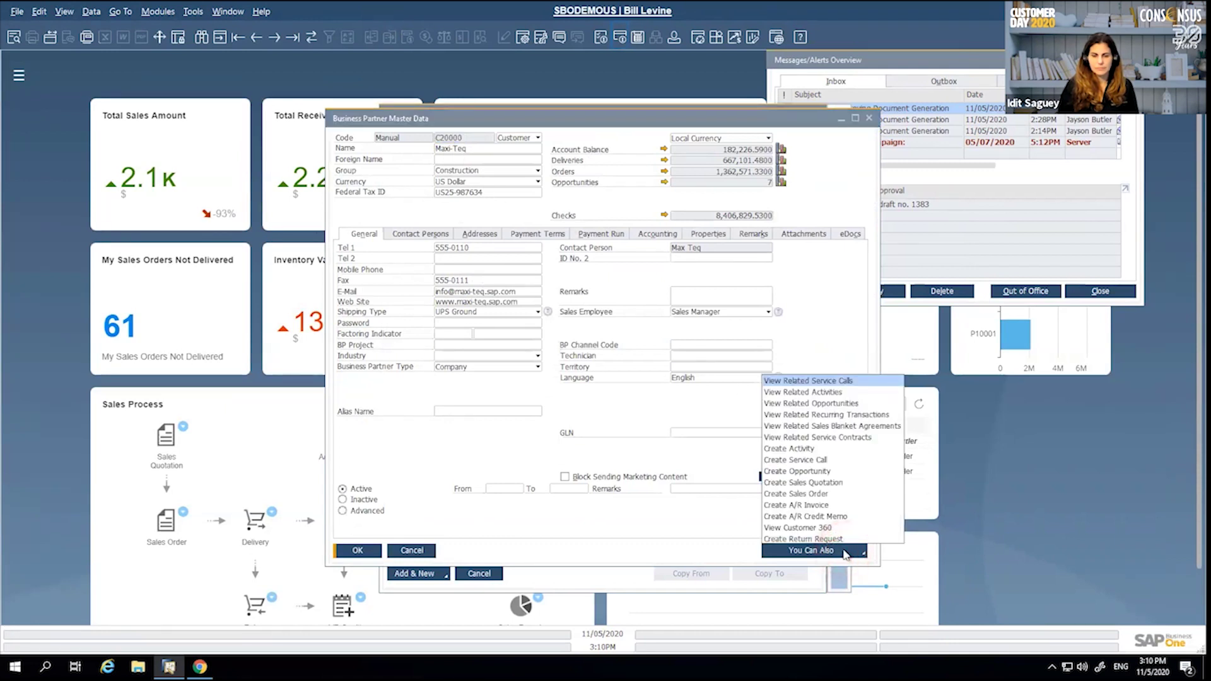
pyautogui.click(802, 528)
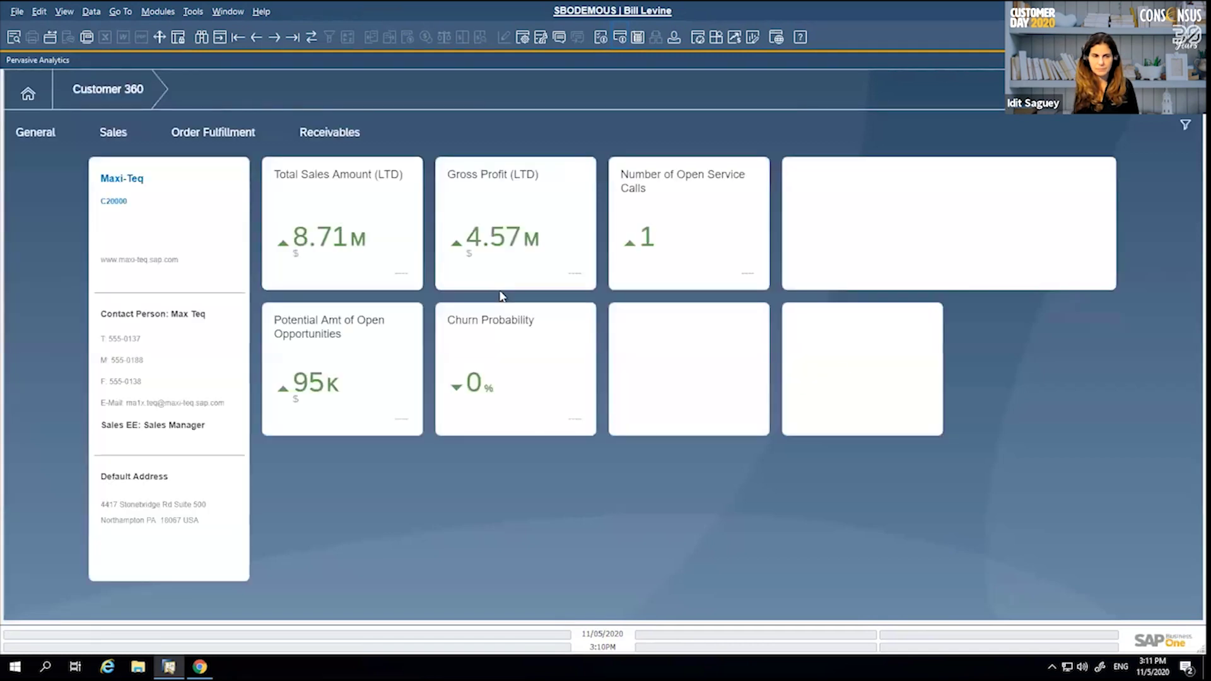
pyautogui.moveTo(314, 257)
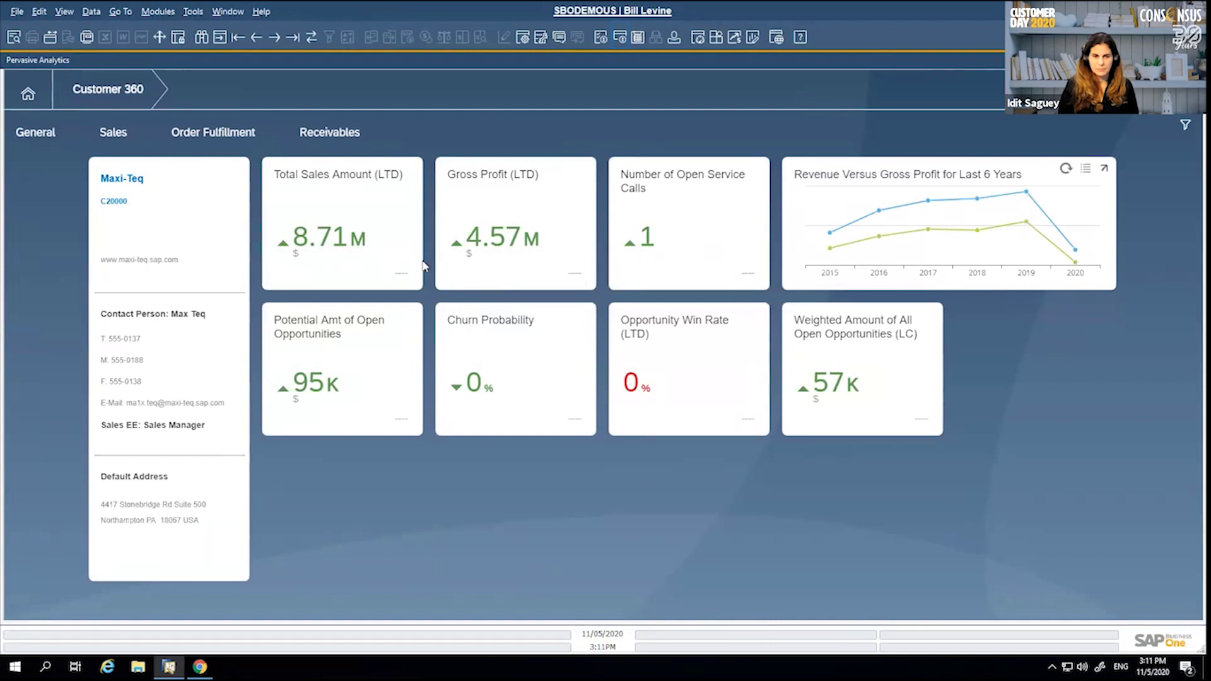
pyautogui.click(332, 139)
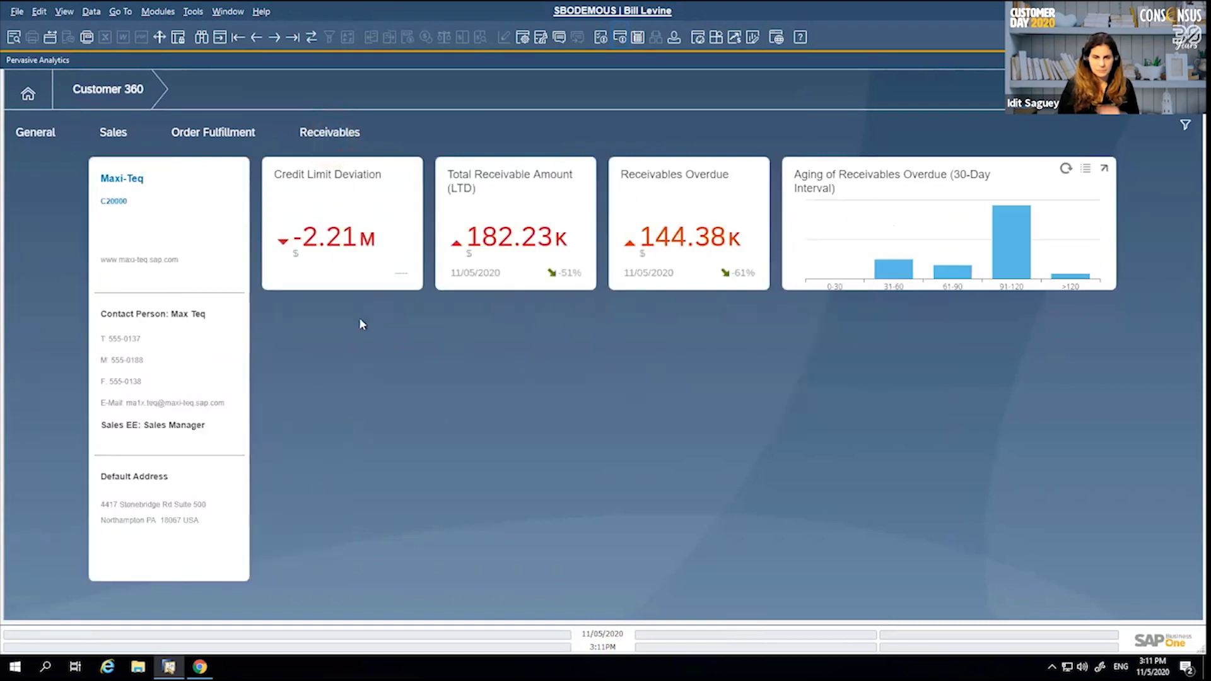
pyautogui.moveTo(374, 257)
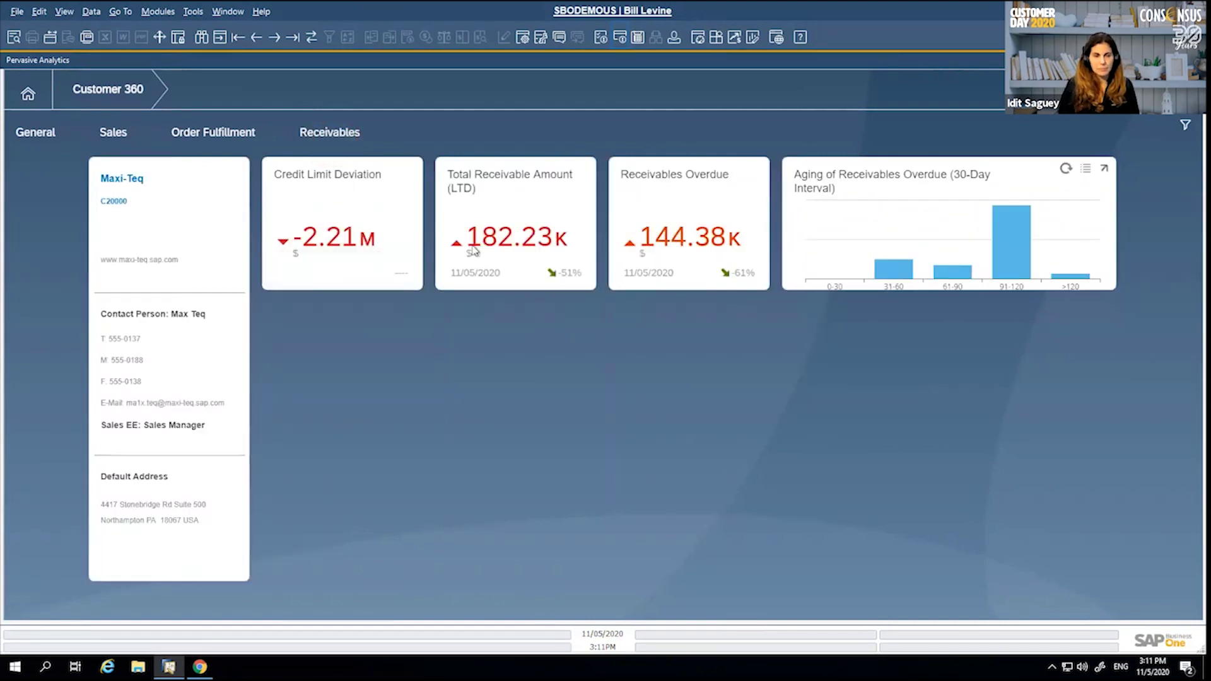
pyautogui.moveTo(653, 239)
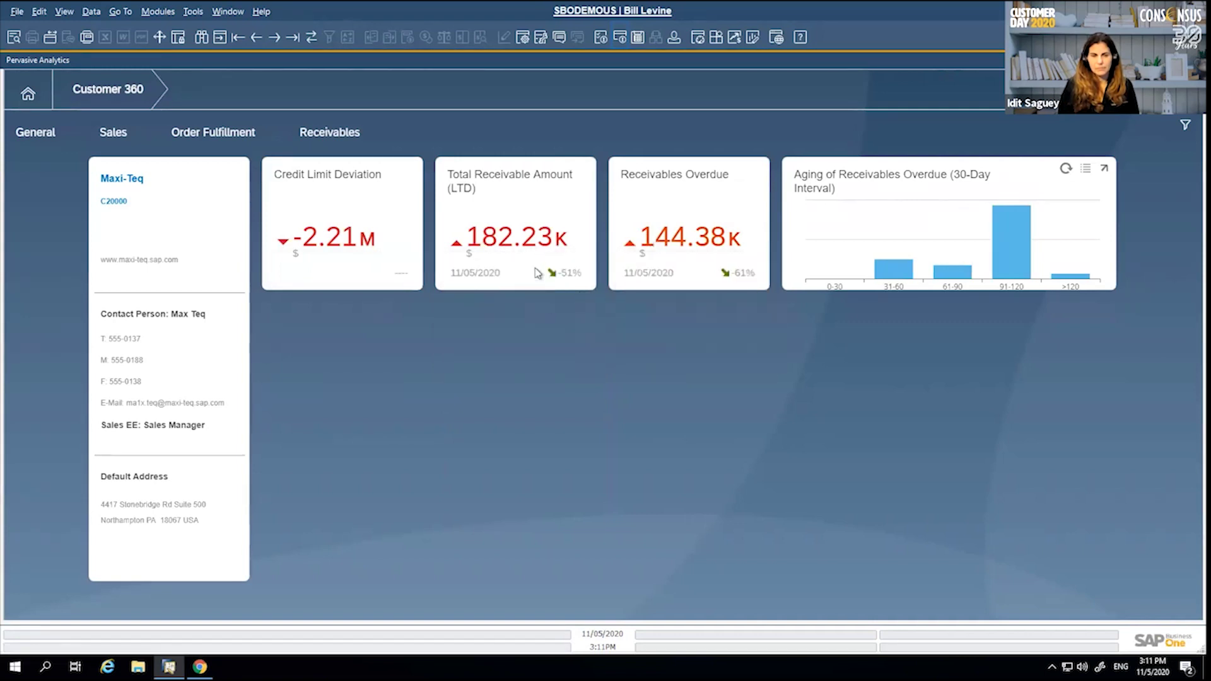
pyautogui.moveTo(540, 275)
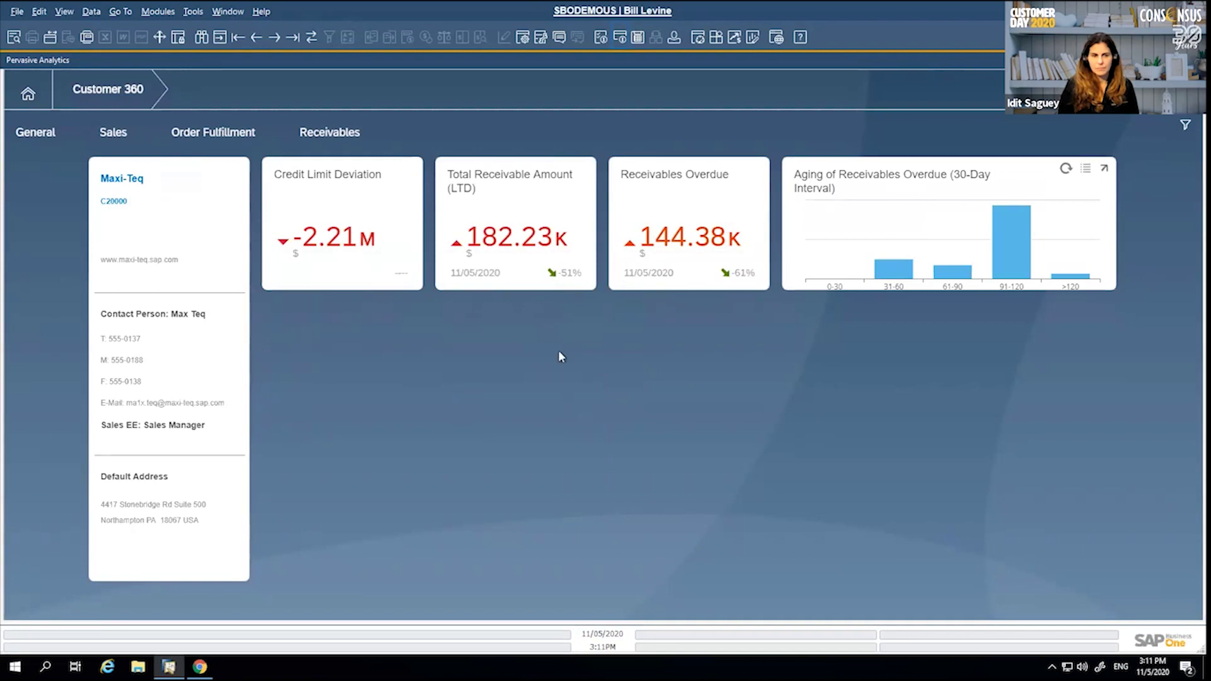
pyautogui.click(1195, 60)
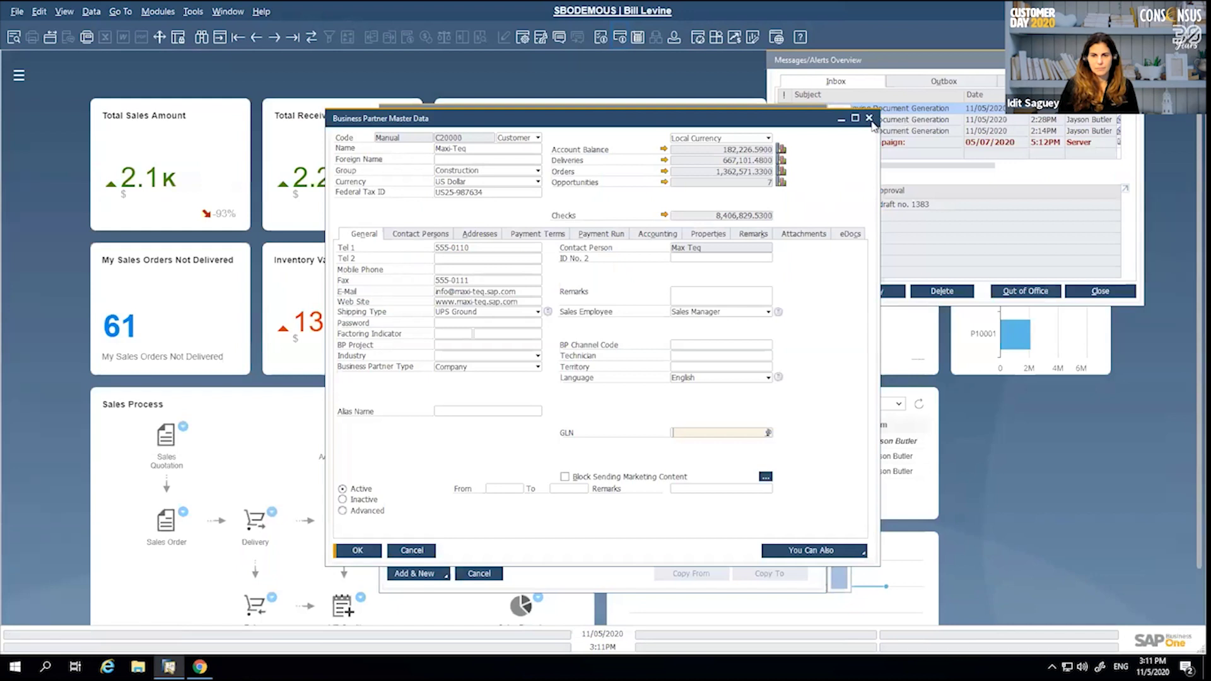
pyautogui.click(868, 118)
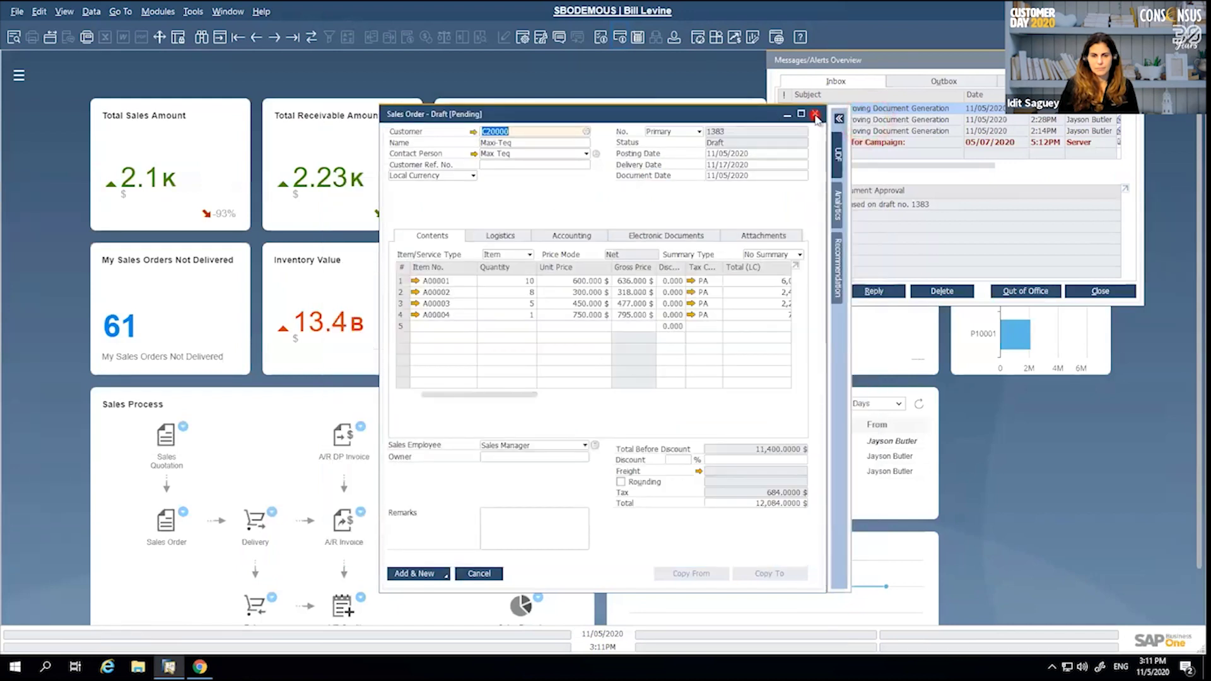
pyautogui.click(815, 114)
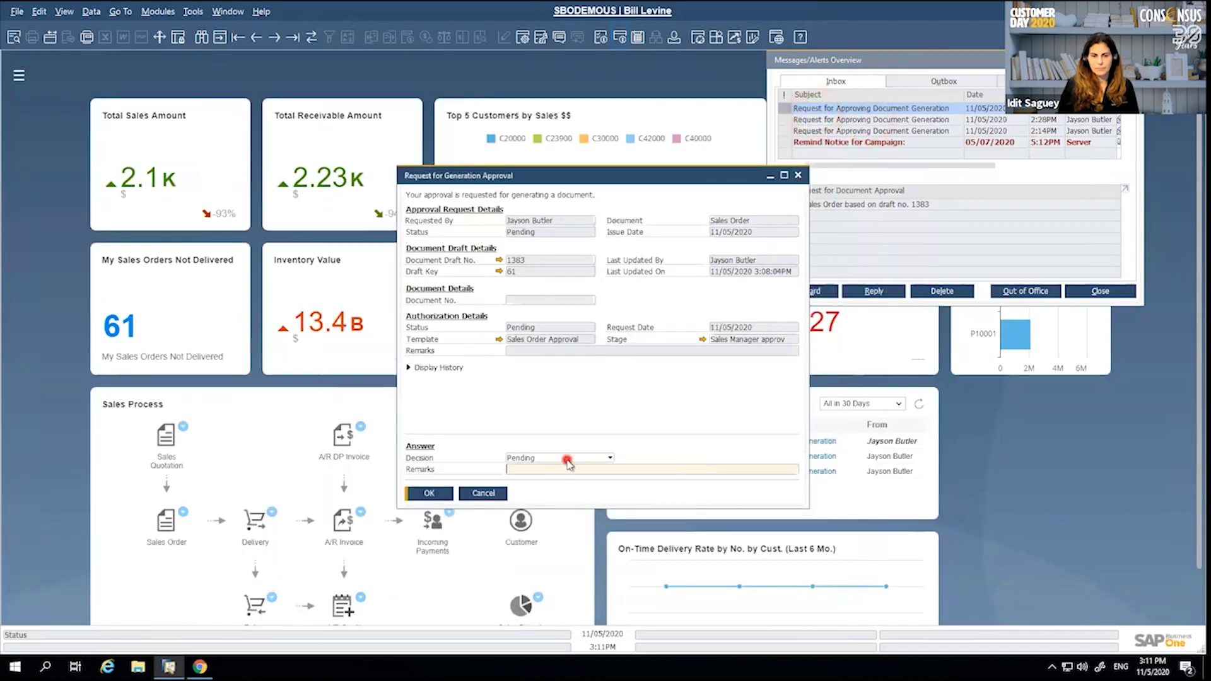
# Set the approval request's decision to Approved, update it and close the request.
pyautogui.click(567, 459)
pyautogui.click(552, 480)
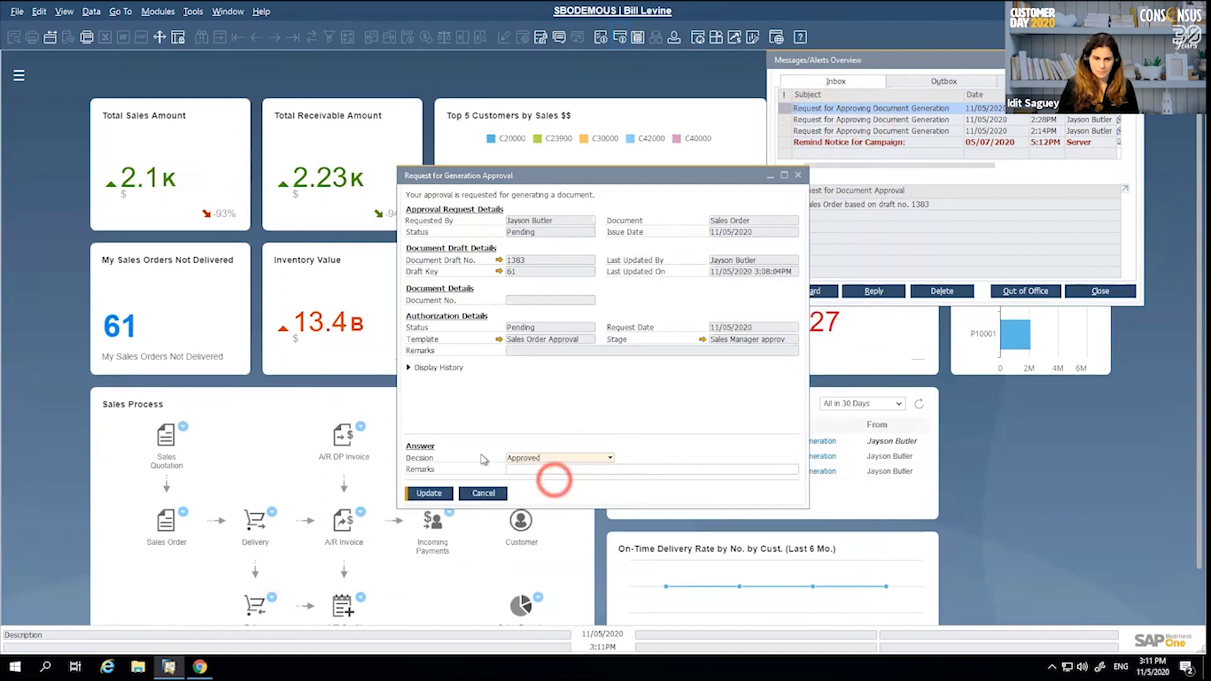
pyautogui.click(434, 493)
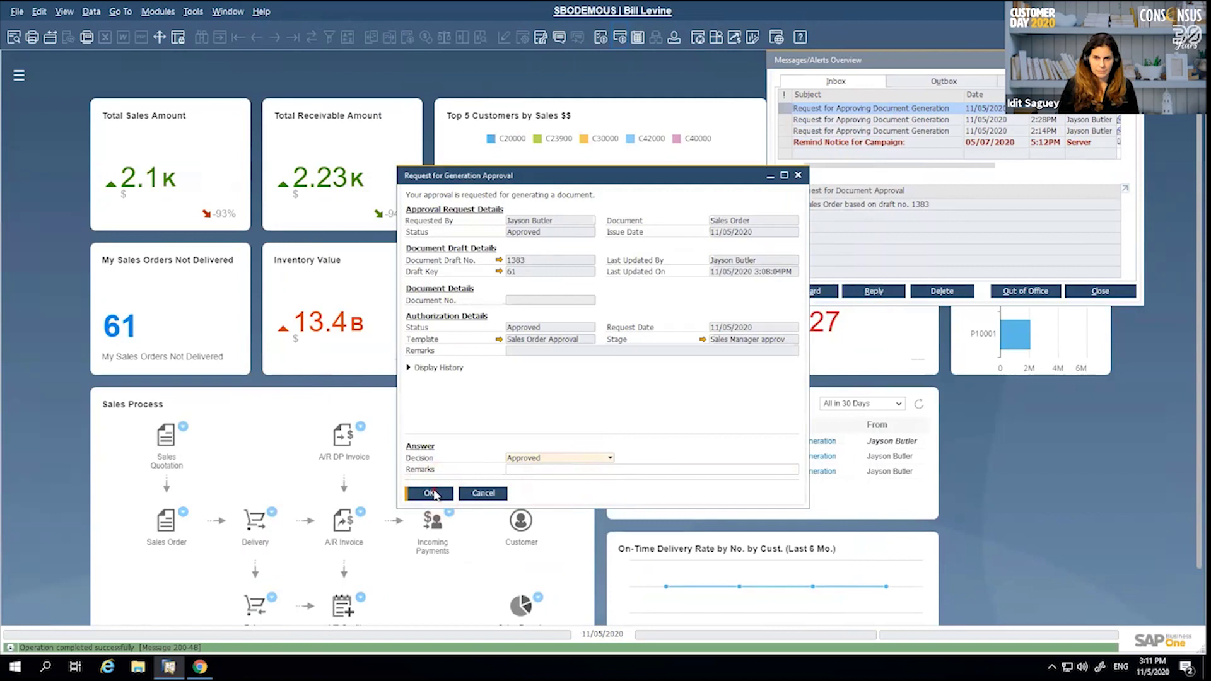
pyautogui.click(431, 494)
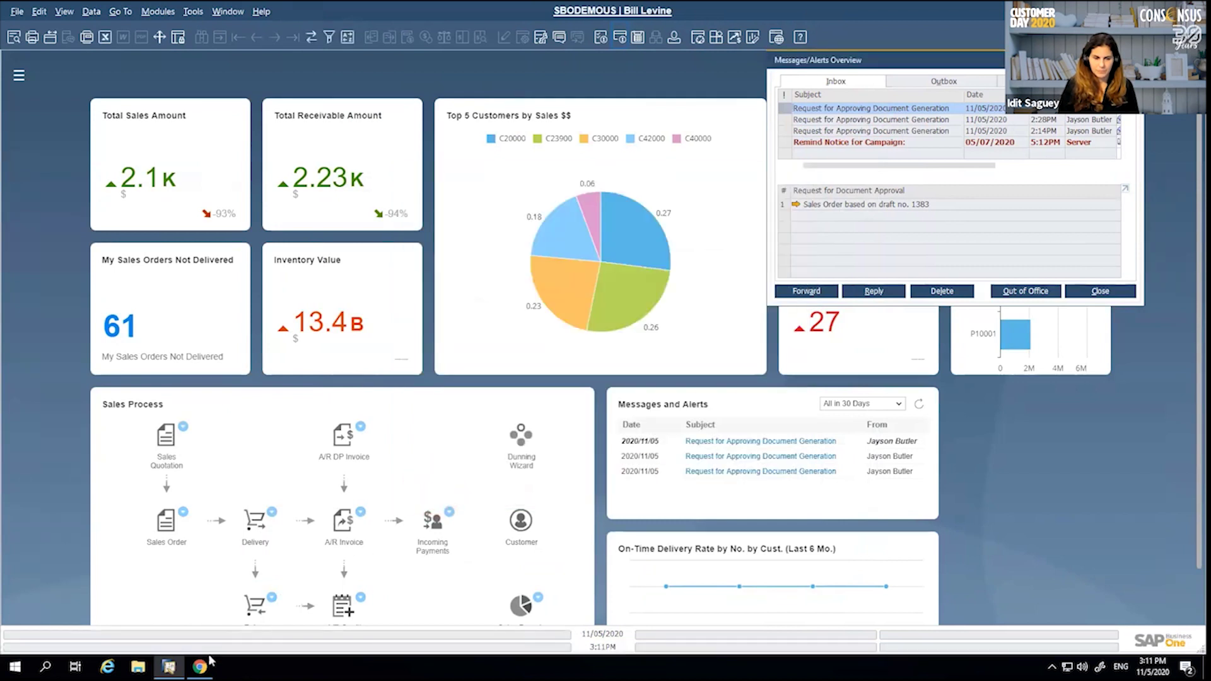
# Switch to the SAP Business One web client in Chrome, turn off Show Preview in Home Page for notifications, and save the settings.
pyautogui.moveTo(198, 669)
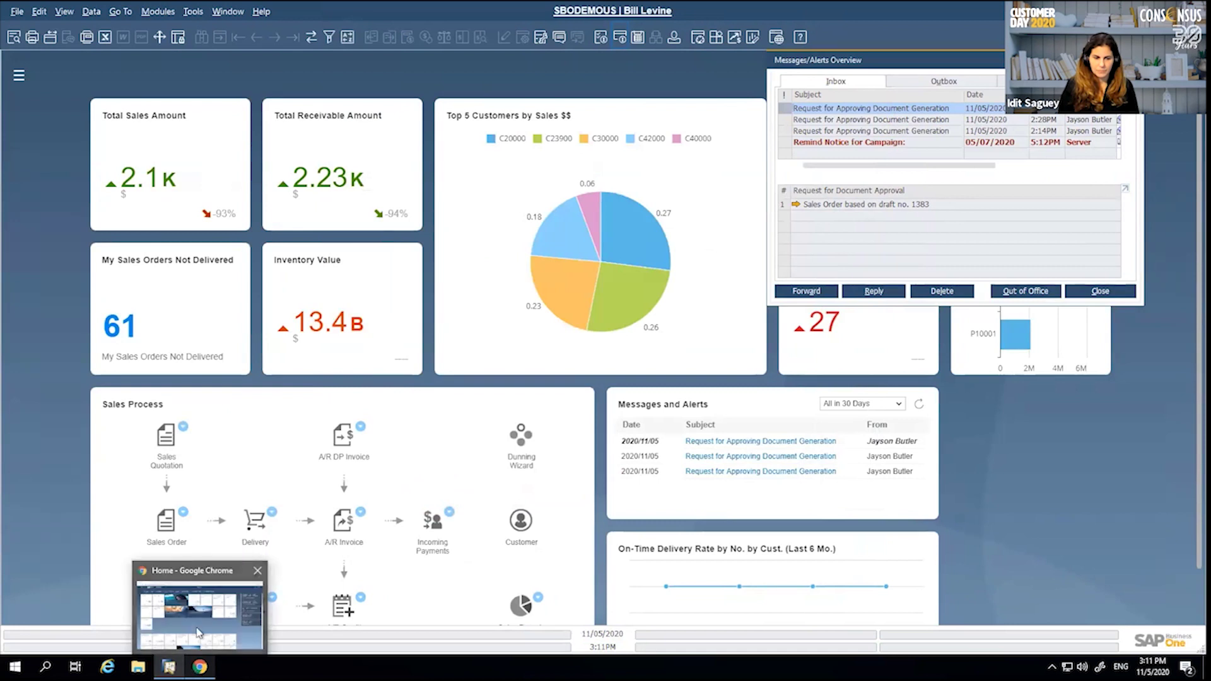
pyautogui.click(198, 633)
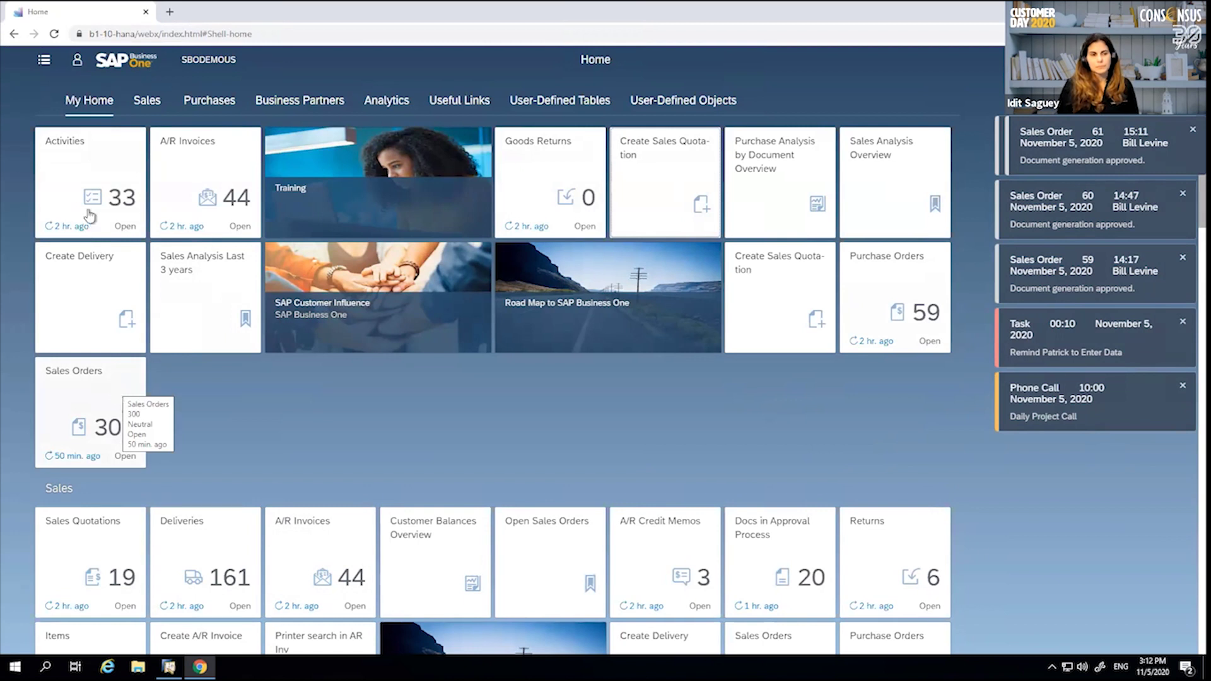
pyautogui.click(77, 63)
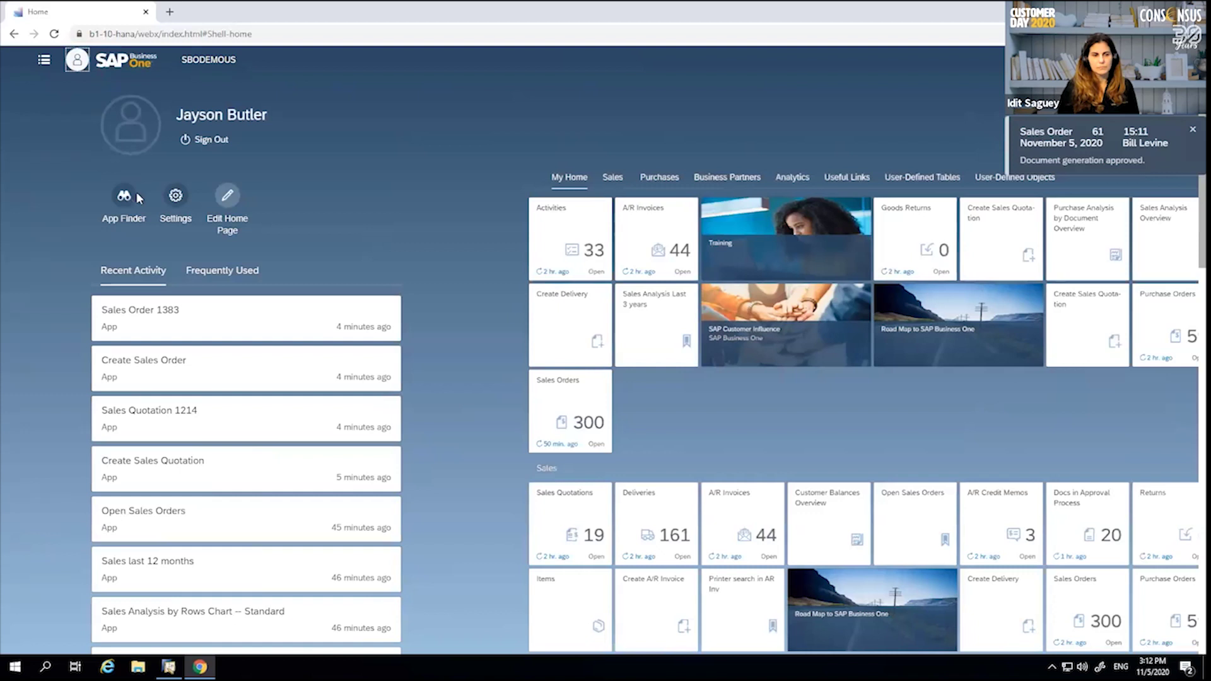
pyautogui.click(169, 201)
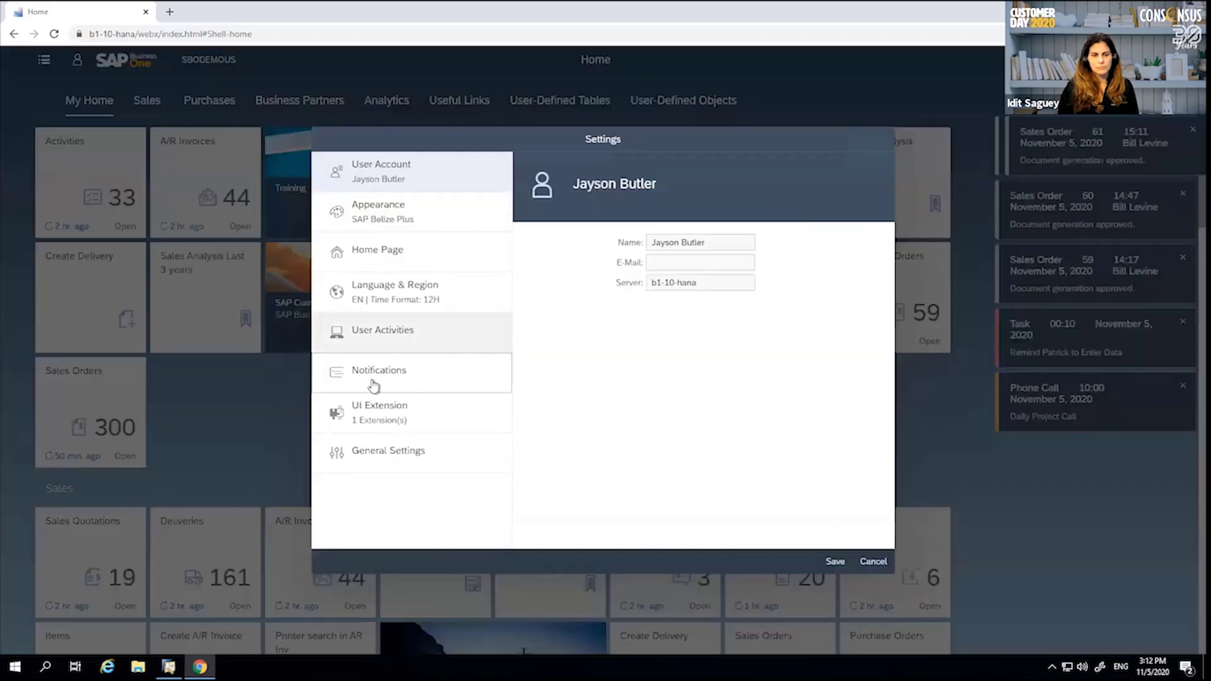
pyautogui.click(374, 377)
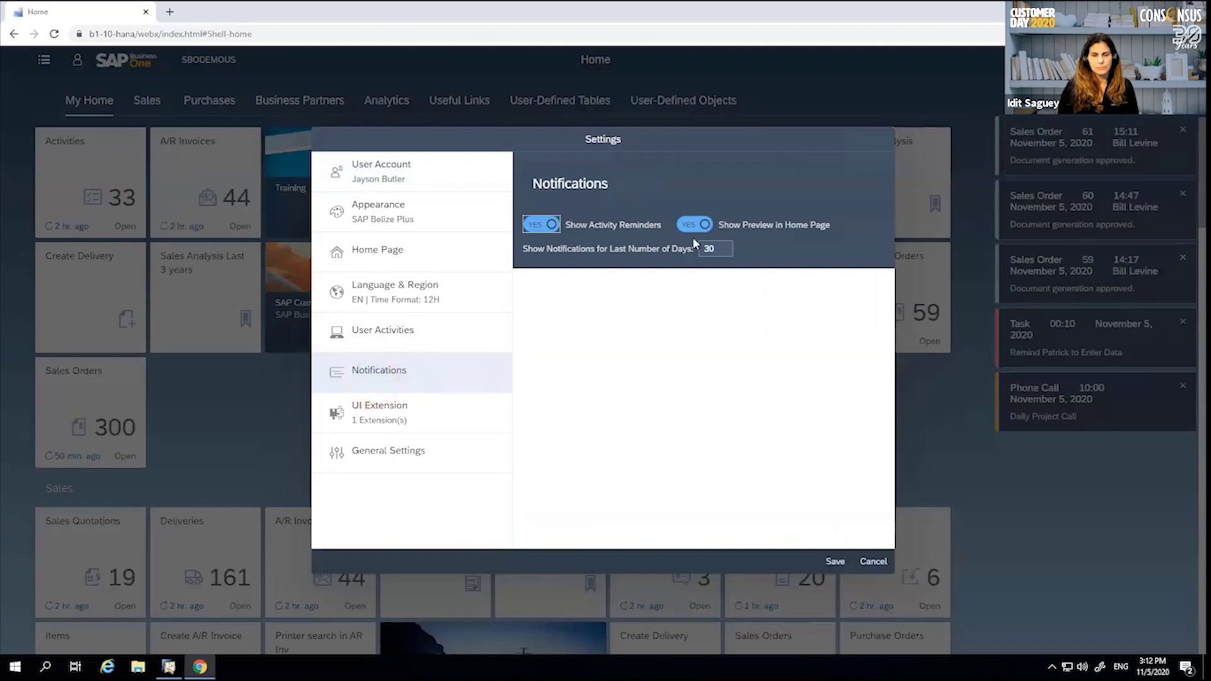
pyautogui.click(684, 227)
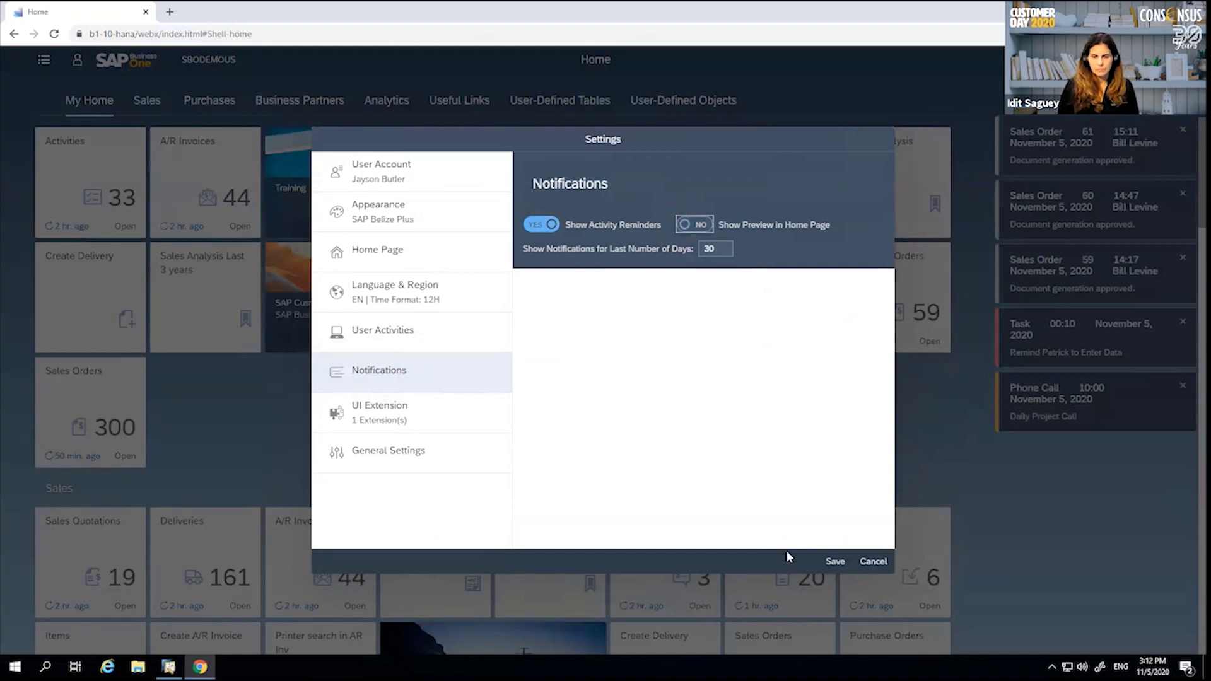
pyautogui.click(833, 561)
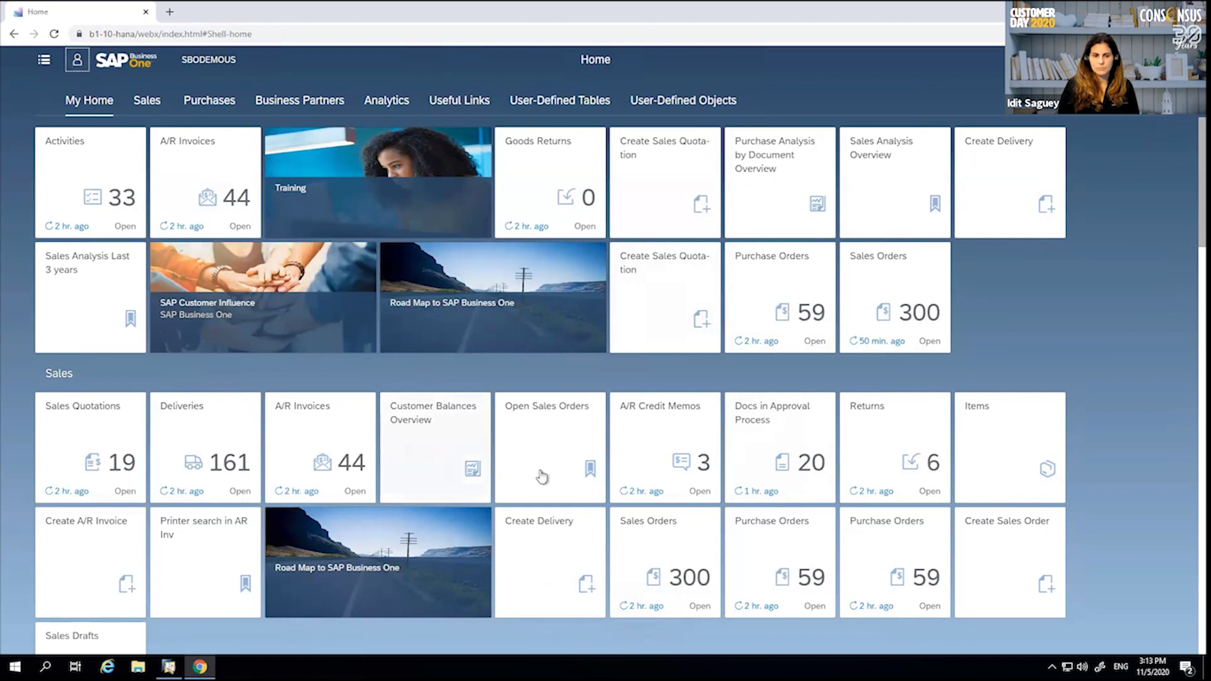
# Move the Sales group's Docs in Approval Process tile, and its A/R Invoices tile using home page edit mode, into My Home.
pyautogui.click(765, 461)
pyautogui.moveTo(764, 461); pyautogui.dragTo(981, 331)
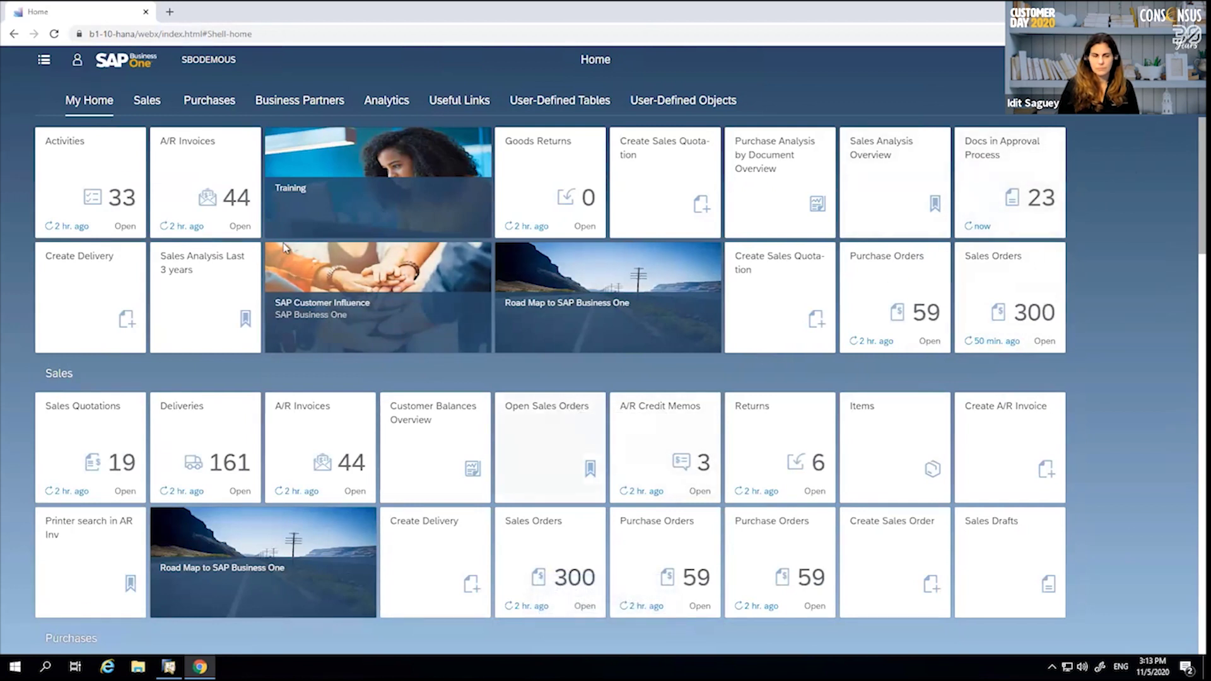
pyautogui.click(82, 67)
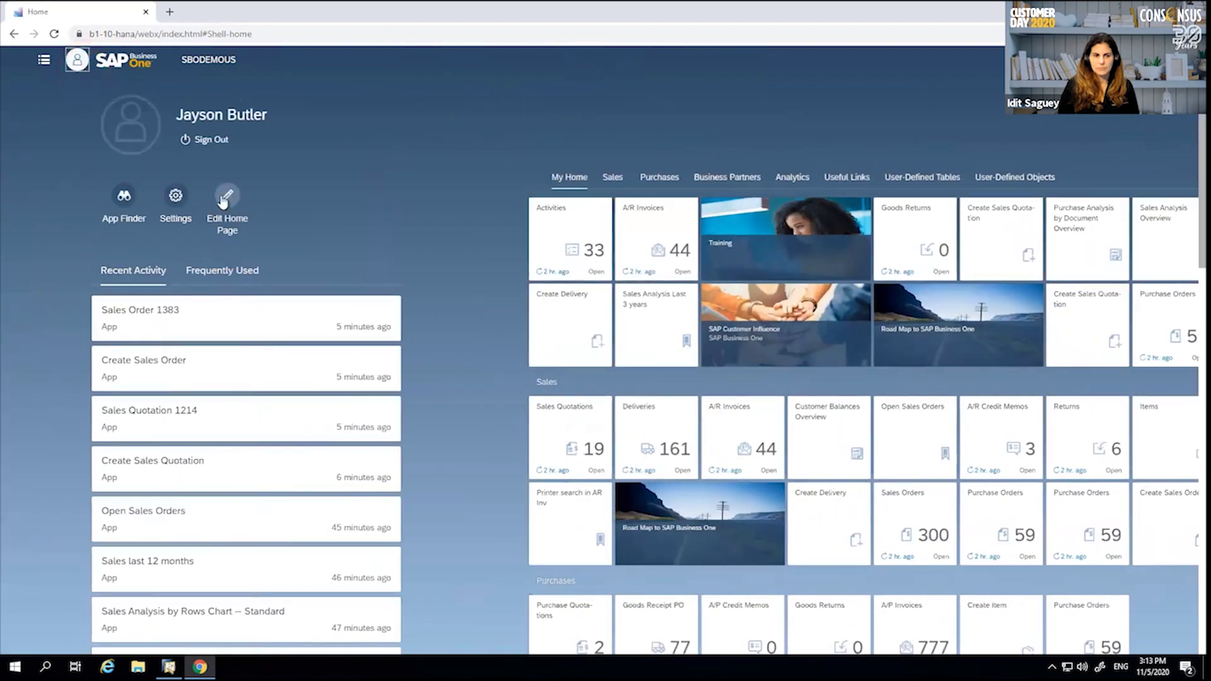
pyautogui.click(224, 197)
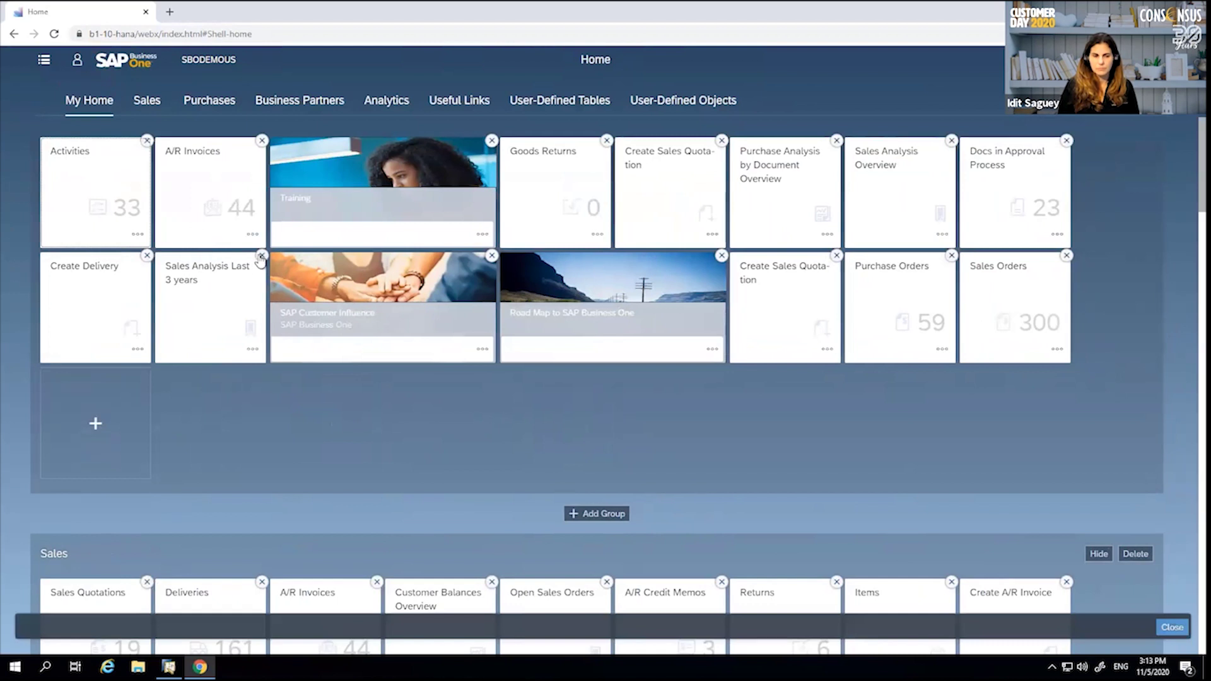
pyautogui.moveTo(350, 595); pyautogui.dragTo(336, 437)
pyautogui.moveTo(337, 438); pyautogui.dragTo(341, 441)
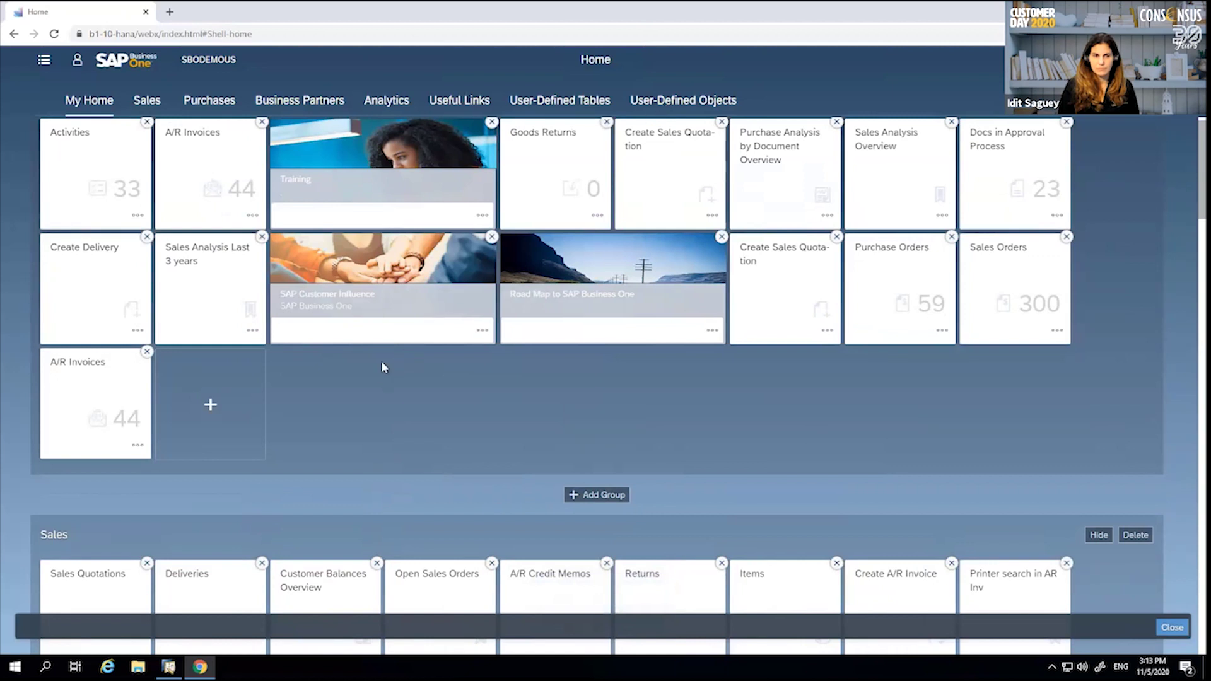
pyautogui.click(75, 61)
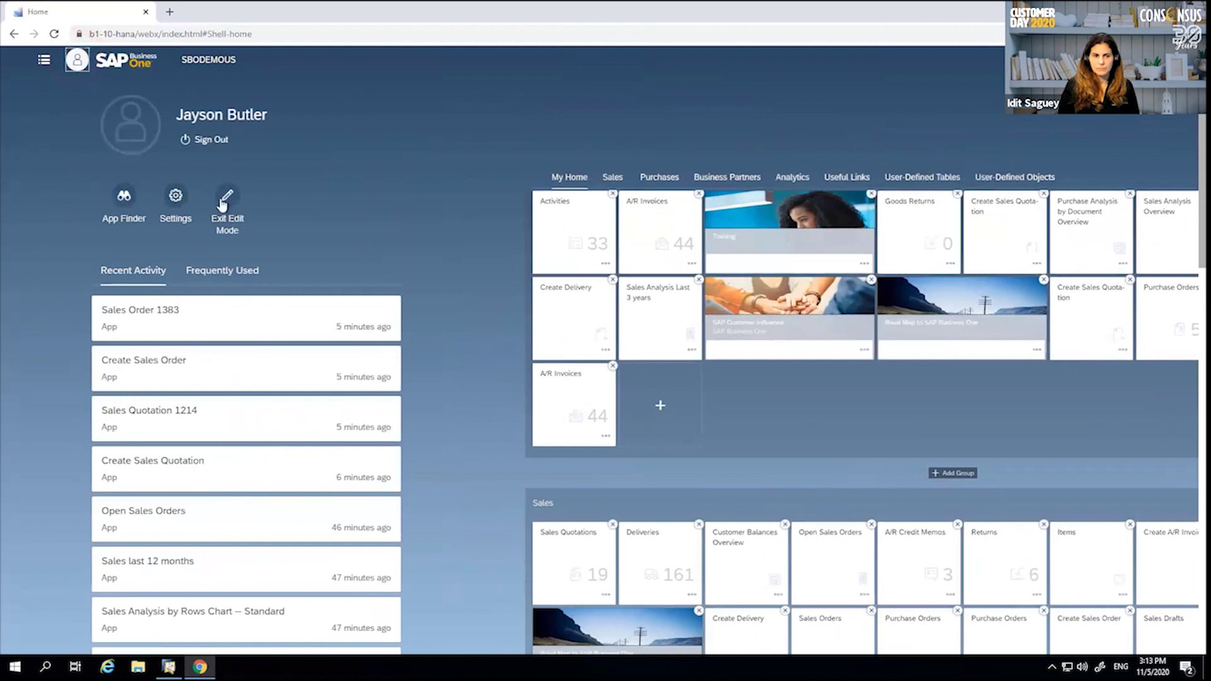
pyautogui.click(226, 201)
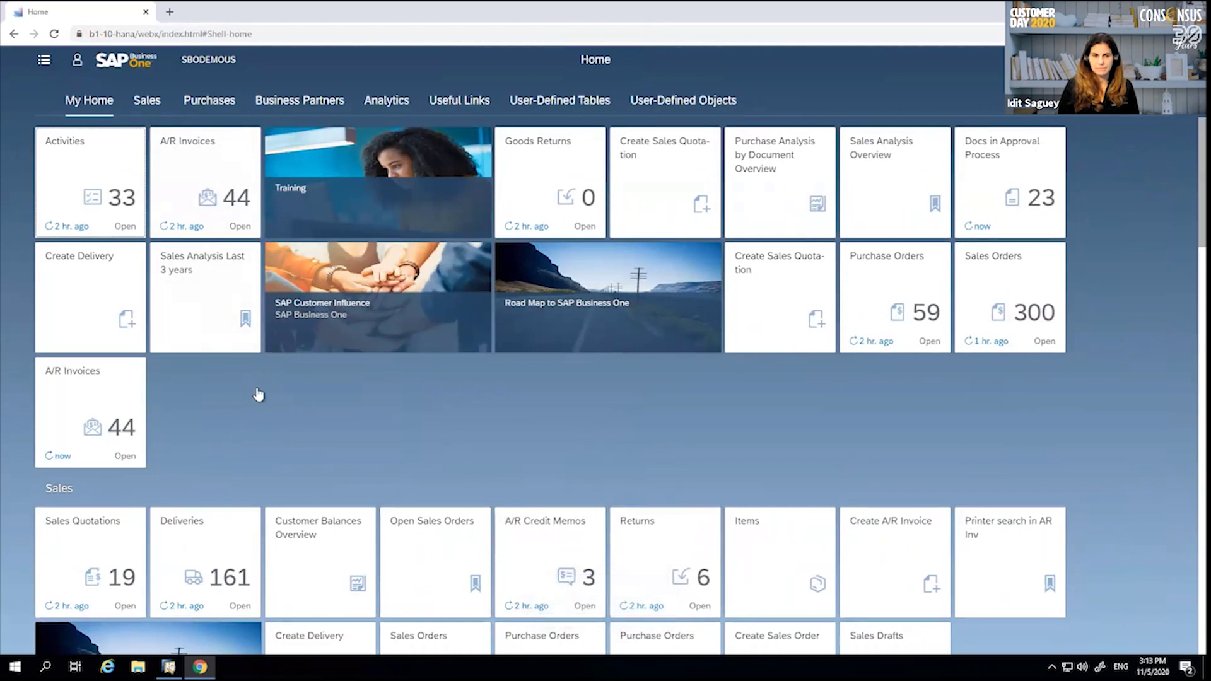
# Open the Docs in Approval Process list and, in its view settings, move the Approval Status column below Draft Updated By.
pyautogui.click(1008, 163)
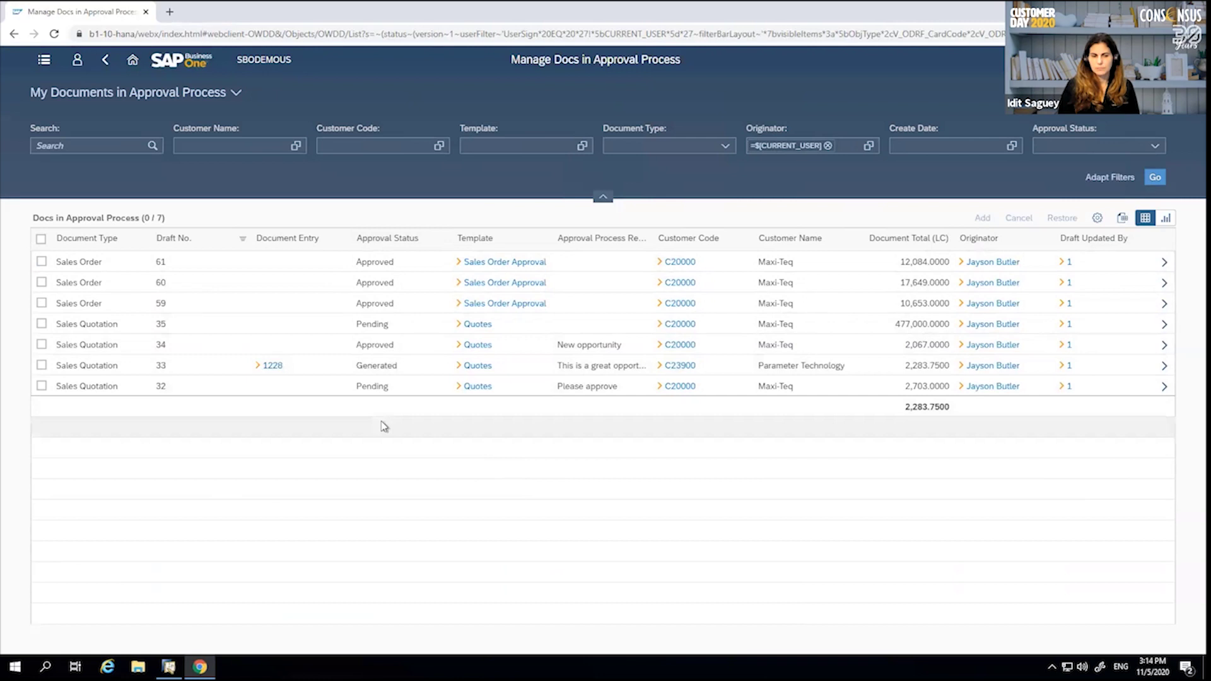
pyautogui.click(1096, 219)
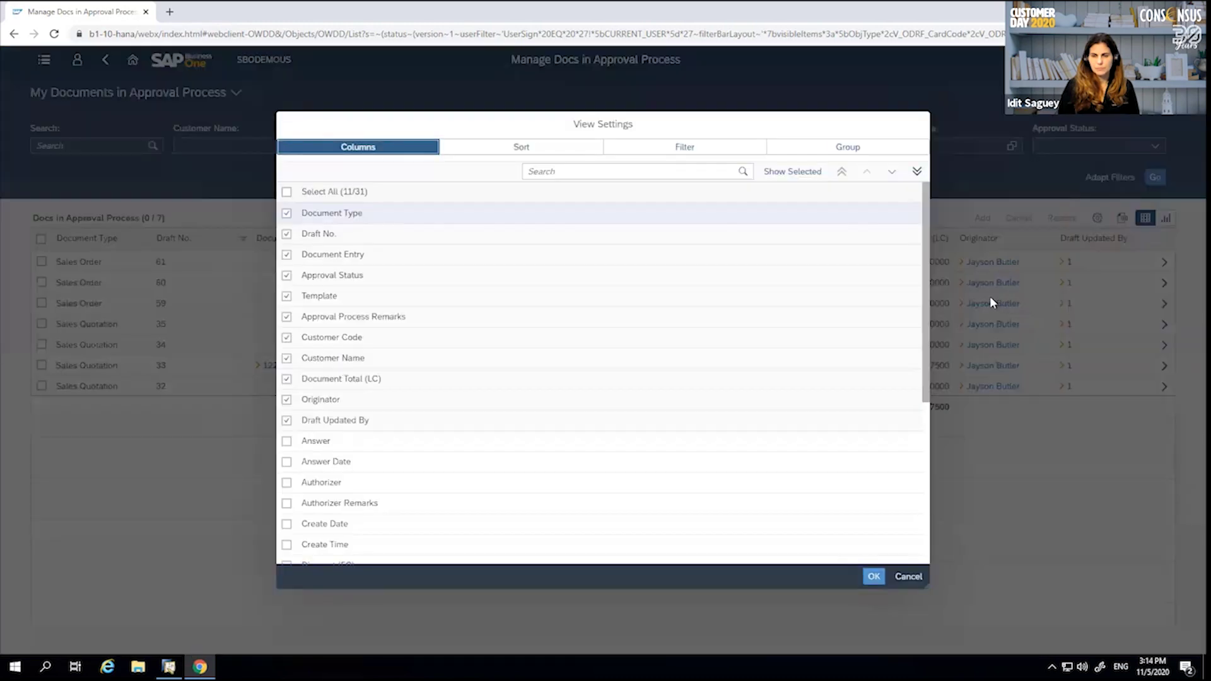
pyautogui.click(360, 275)
pyautogui.click(891, 173)
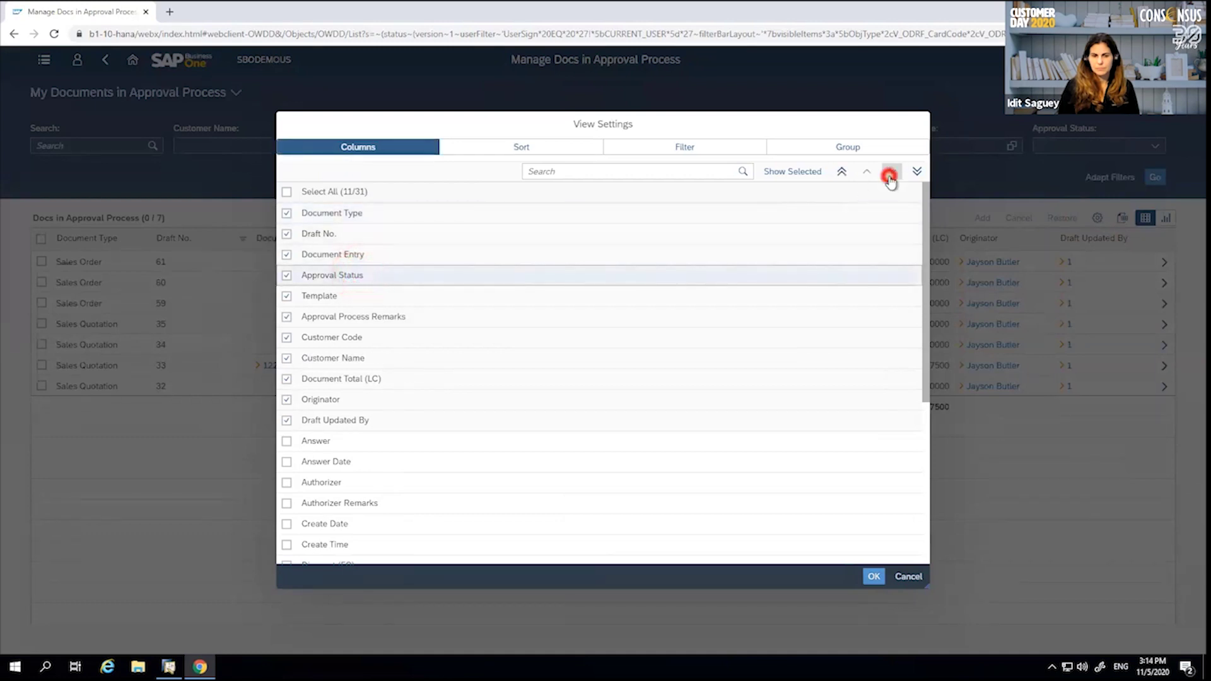
pyautogui.click(891, 173)
pyautogui.click(892, 172)
pyautogui.click(891, 173)
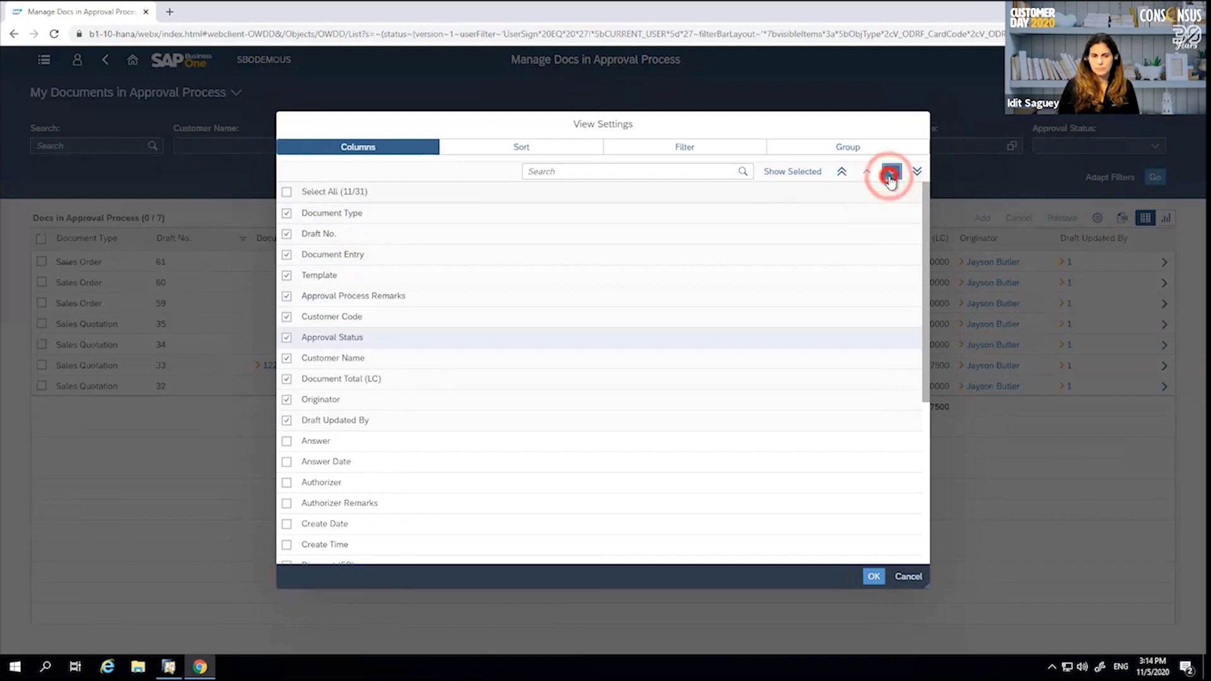
pyautogui.click(891, 173)
pyautogui.click(892, 173)
pyautogui.click(889, 177)
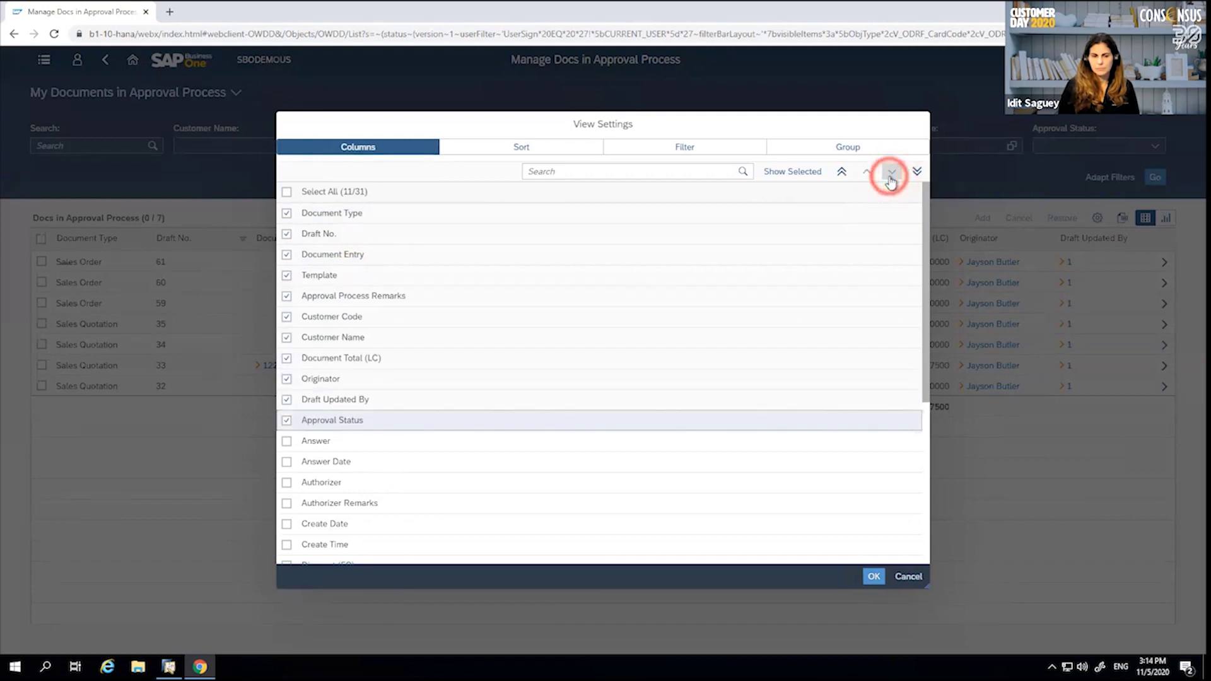
# Hide the Draft Updated By and Document Entry columns and apply the view settings.
pyautogui.click(287, 401)
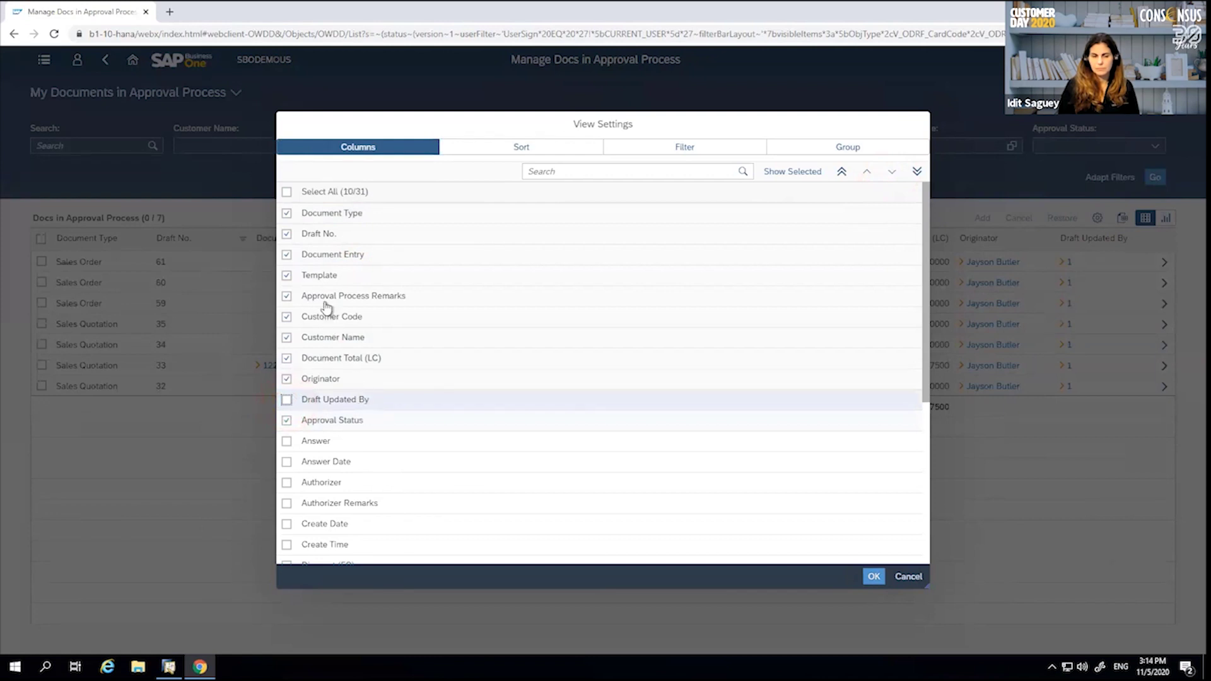
pyautogui.click(288, 254)
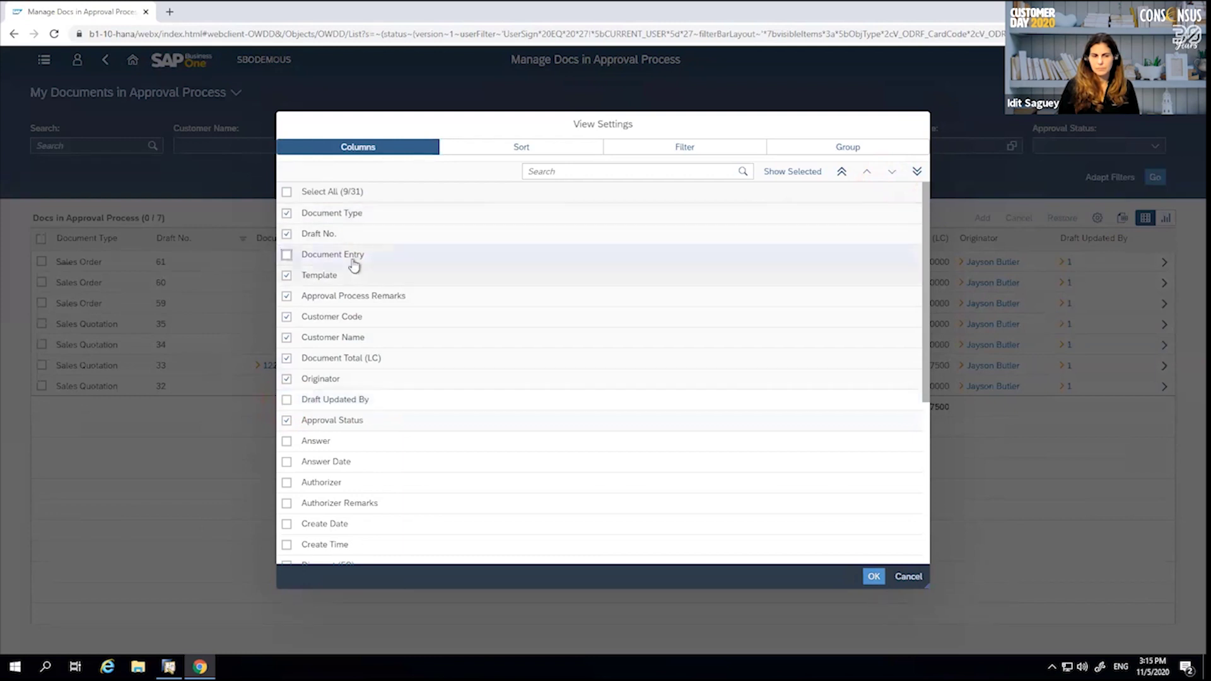
pyautogui.click(872, 576)
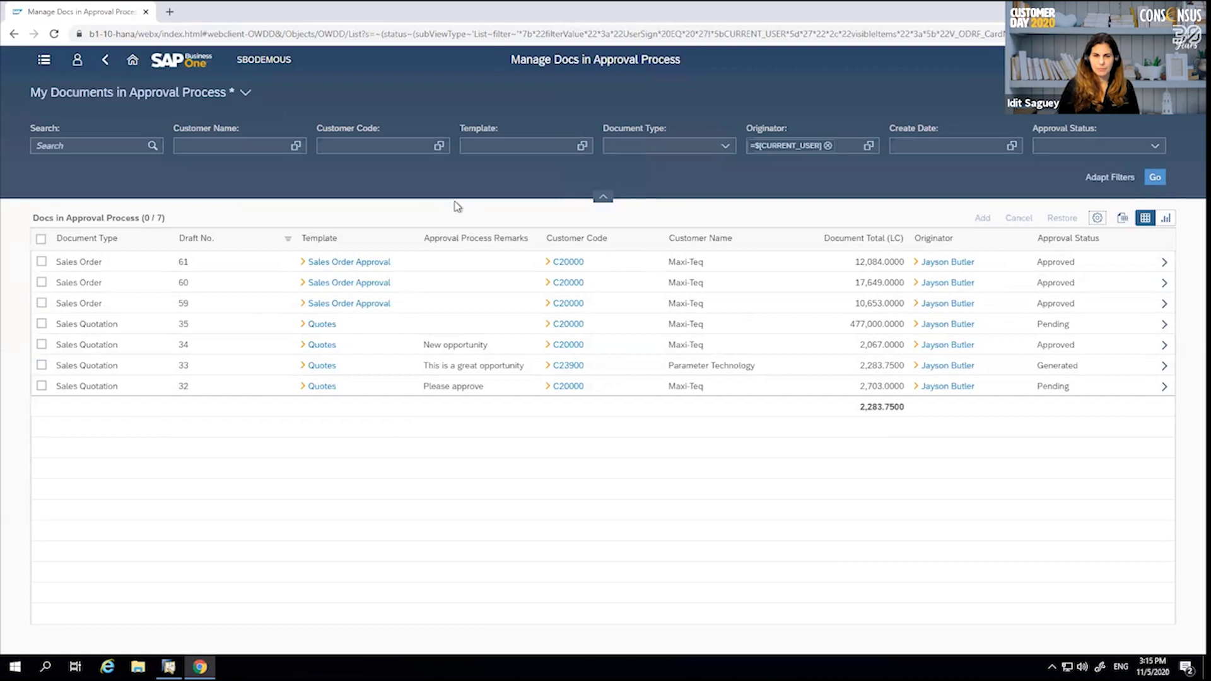
# Filter the documents in approval process to the Approved approval status.
pyautogui.click(1154, 147)
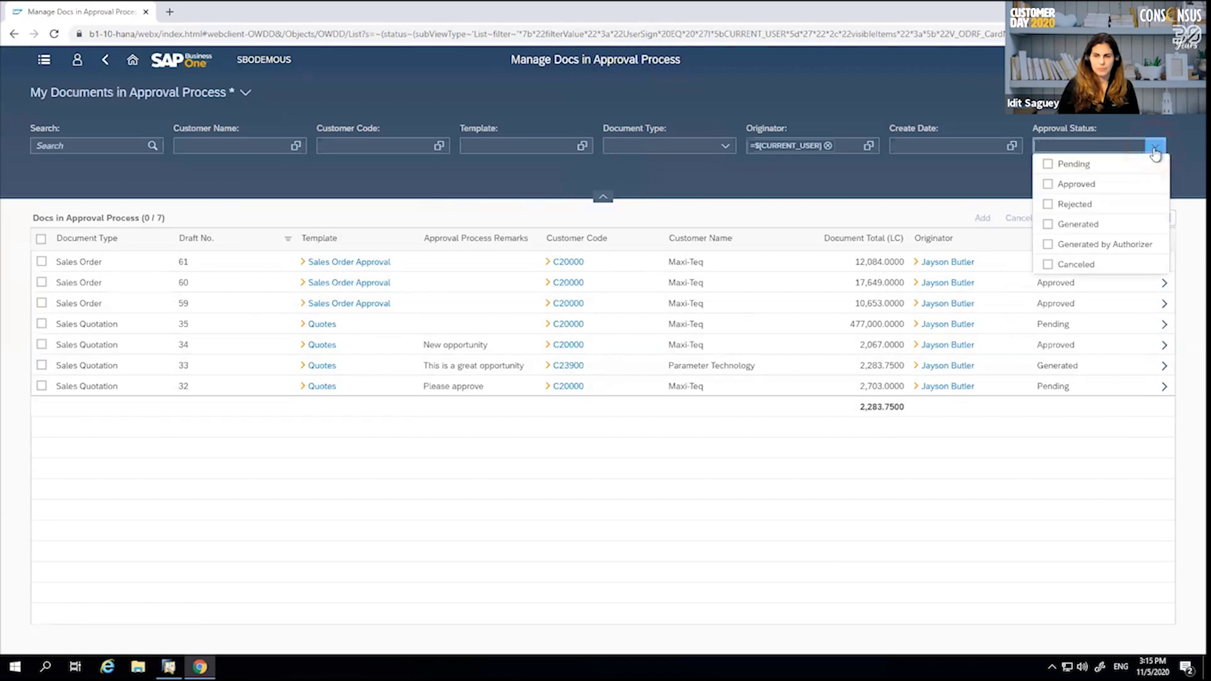
pyautogui.click(1048, 184)
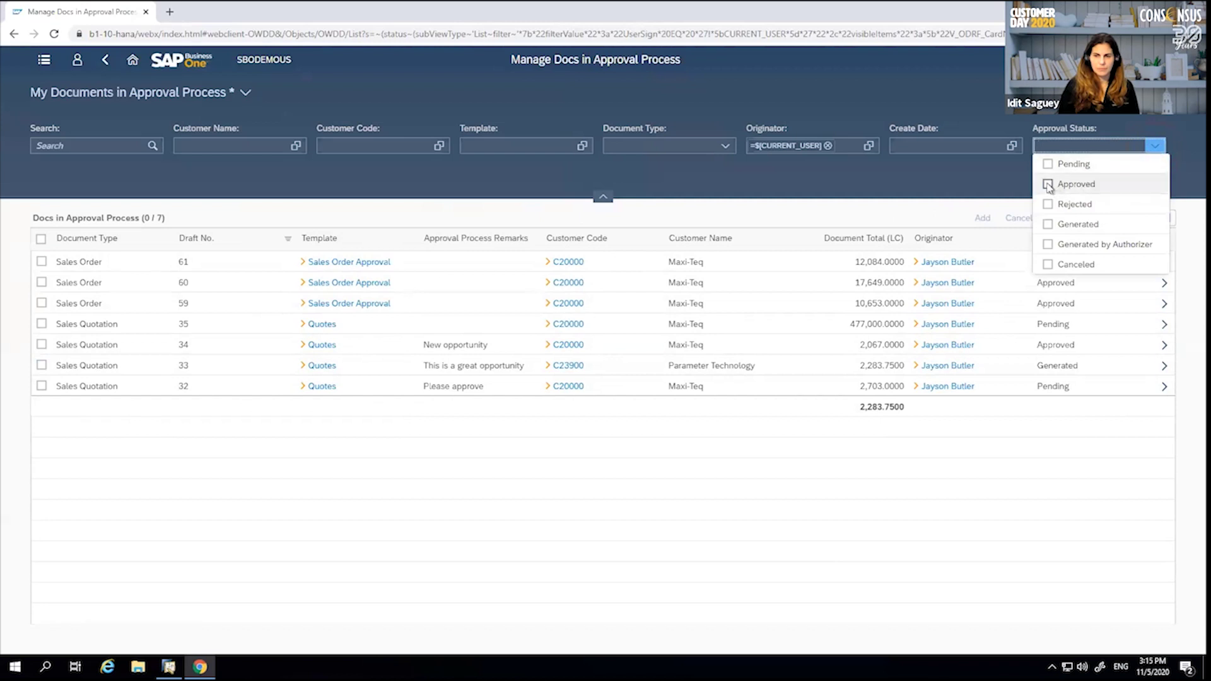
pyautogui.click(982, 179)
pyautogui.click(1155, 177)
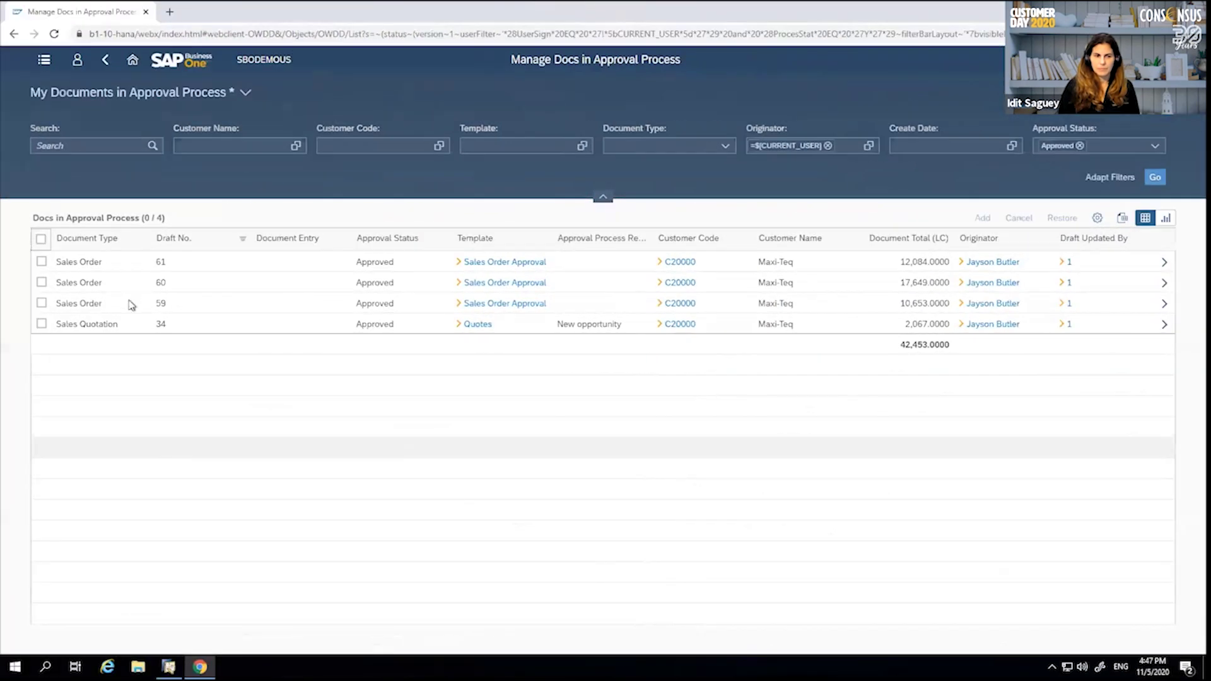
# Select all the approved drafts and add them as documents.
pyautogui.click(41, 239)
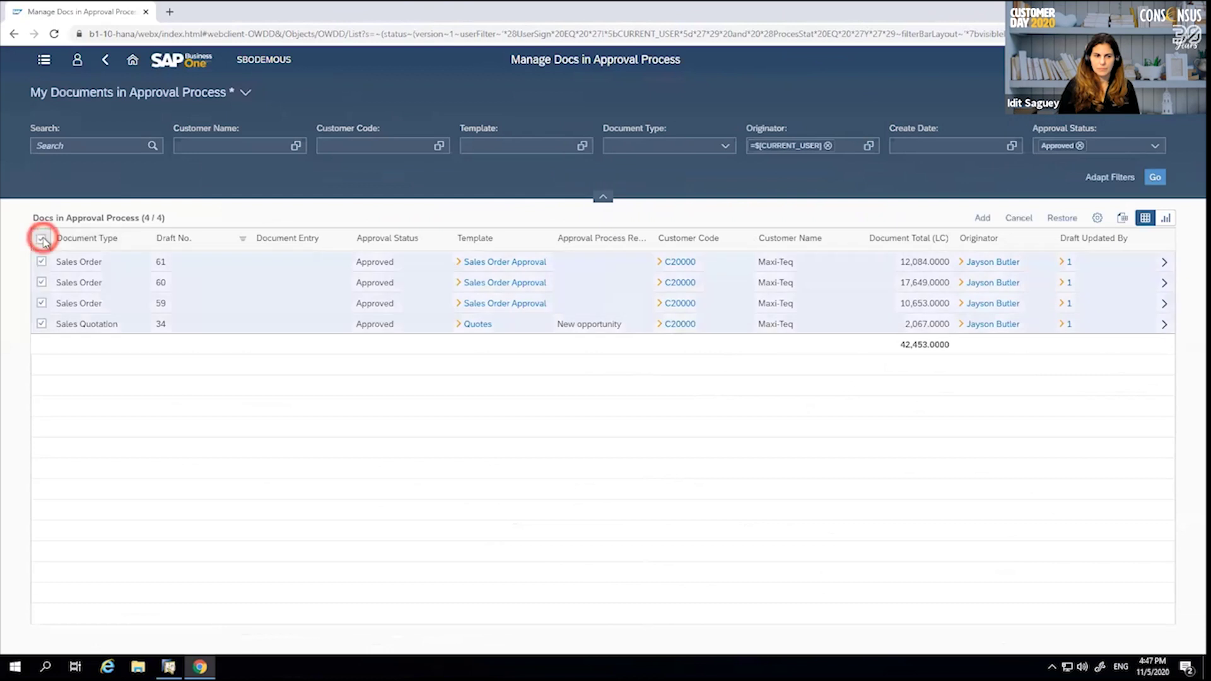
pyautogui.click(985, 221)
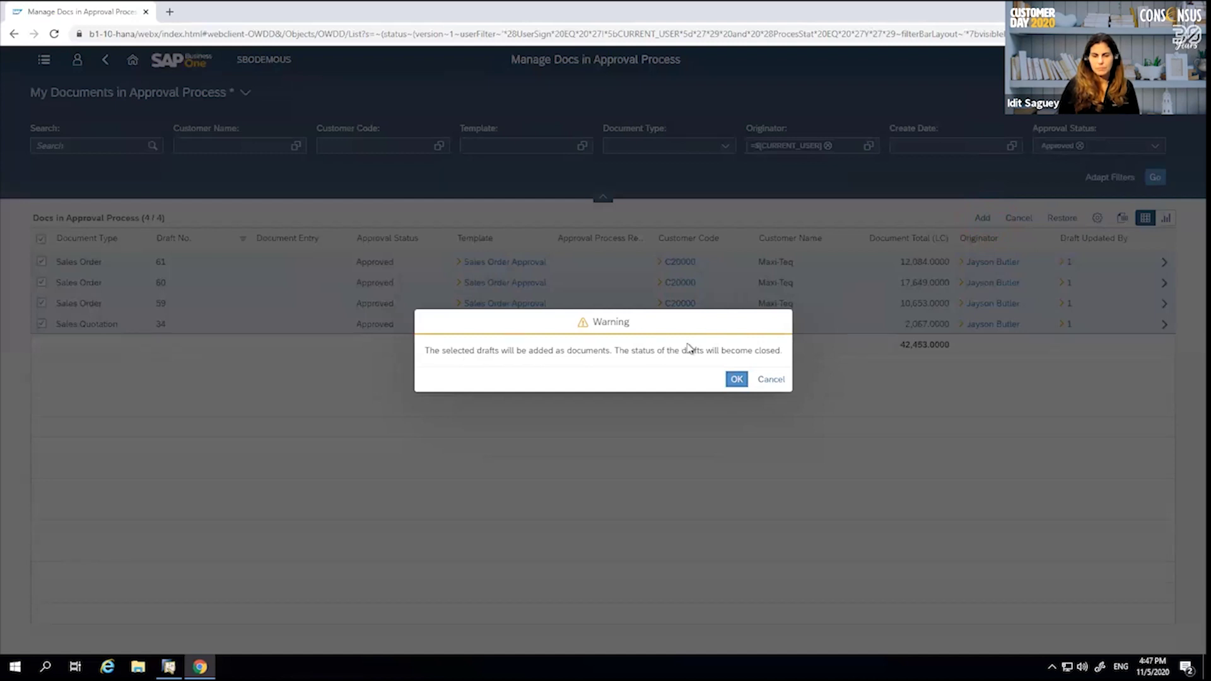
pyautogui.click(736, 380)
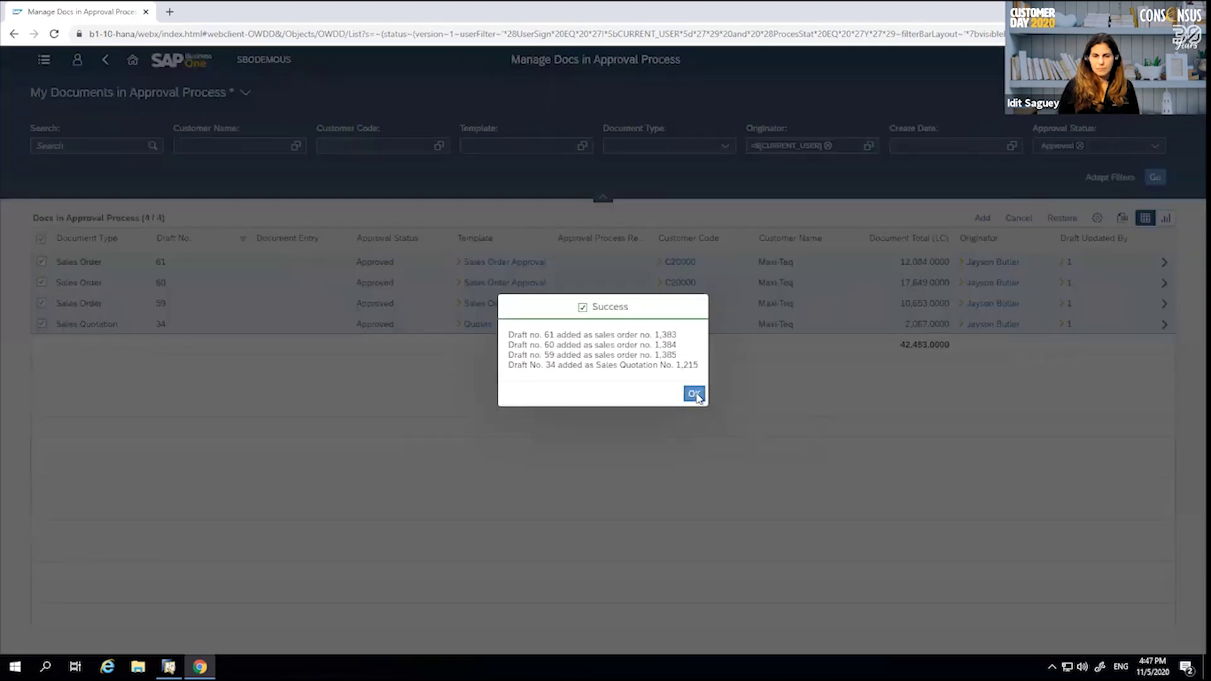
pyautogui.click(695, 394)
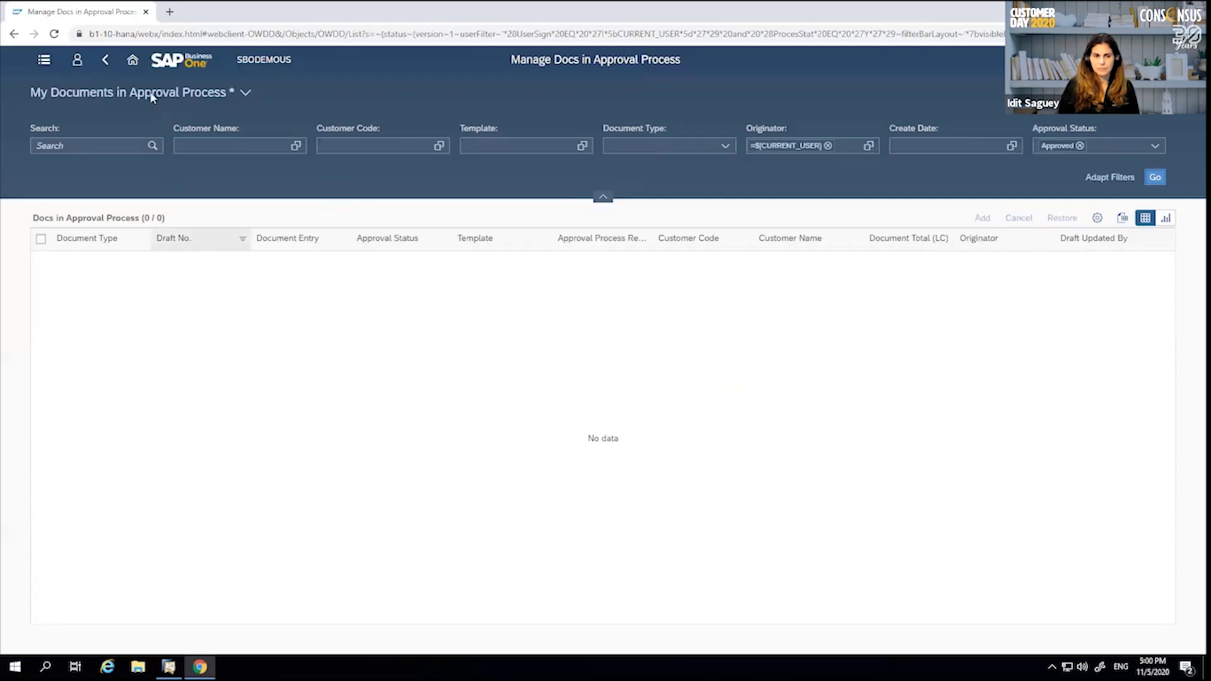
# Return to the home page, open the Sales Orders list and sort it by Posting Date in descending order.
pyautogui.click(132, 60)
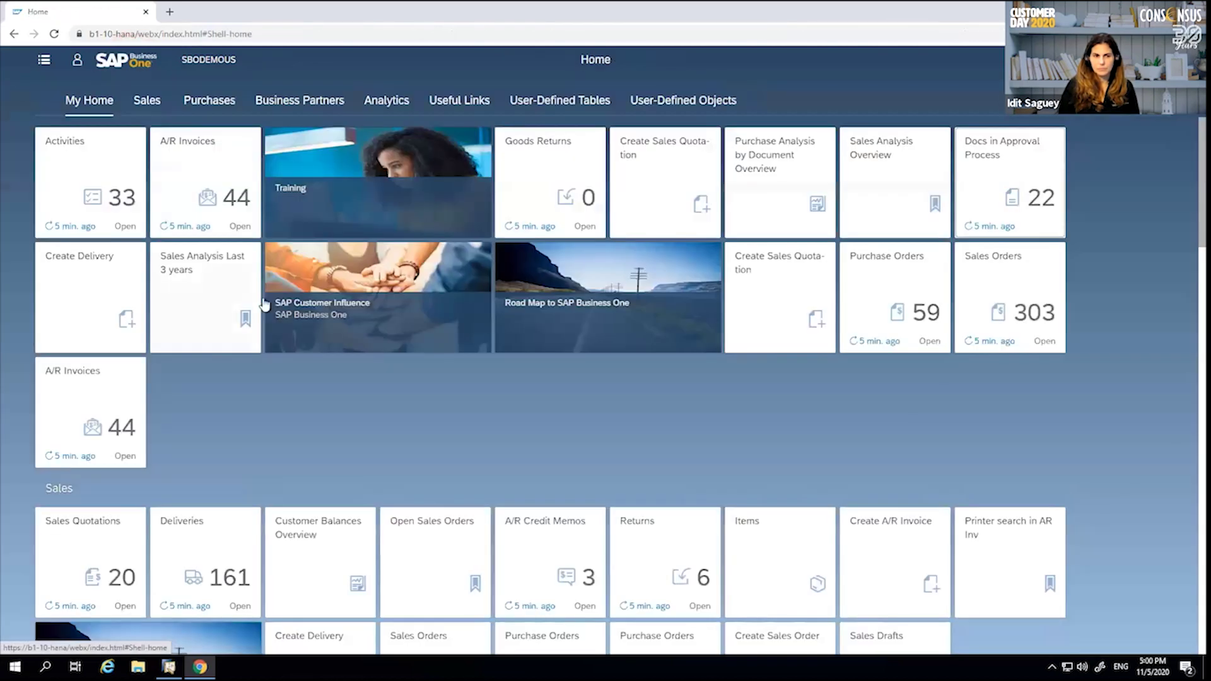
pyautogui.click(1017, 285)
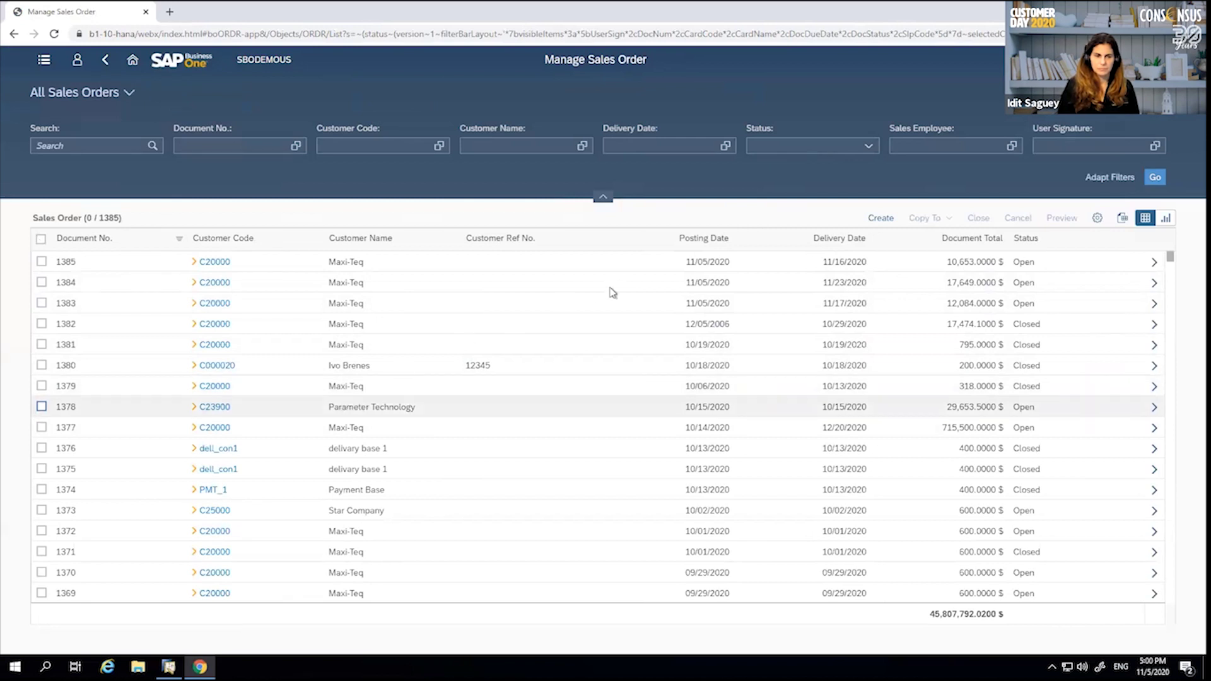
pyautogui.click(691, 241)
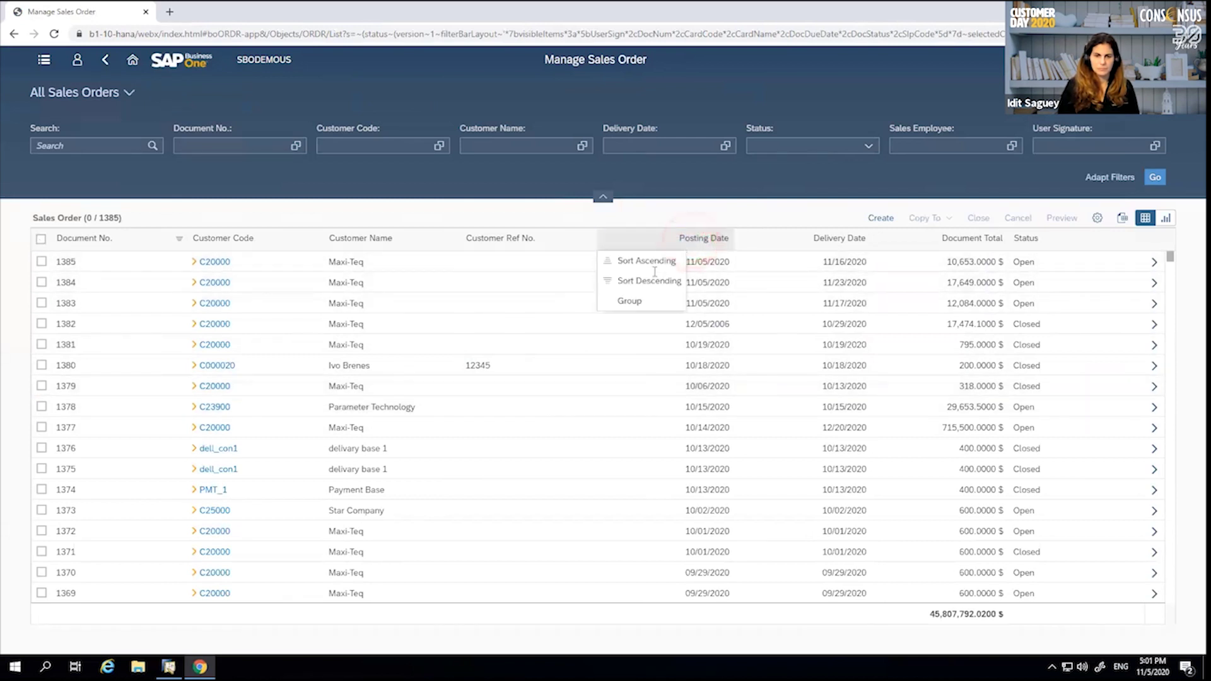
pyautogui.click(650, 281)
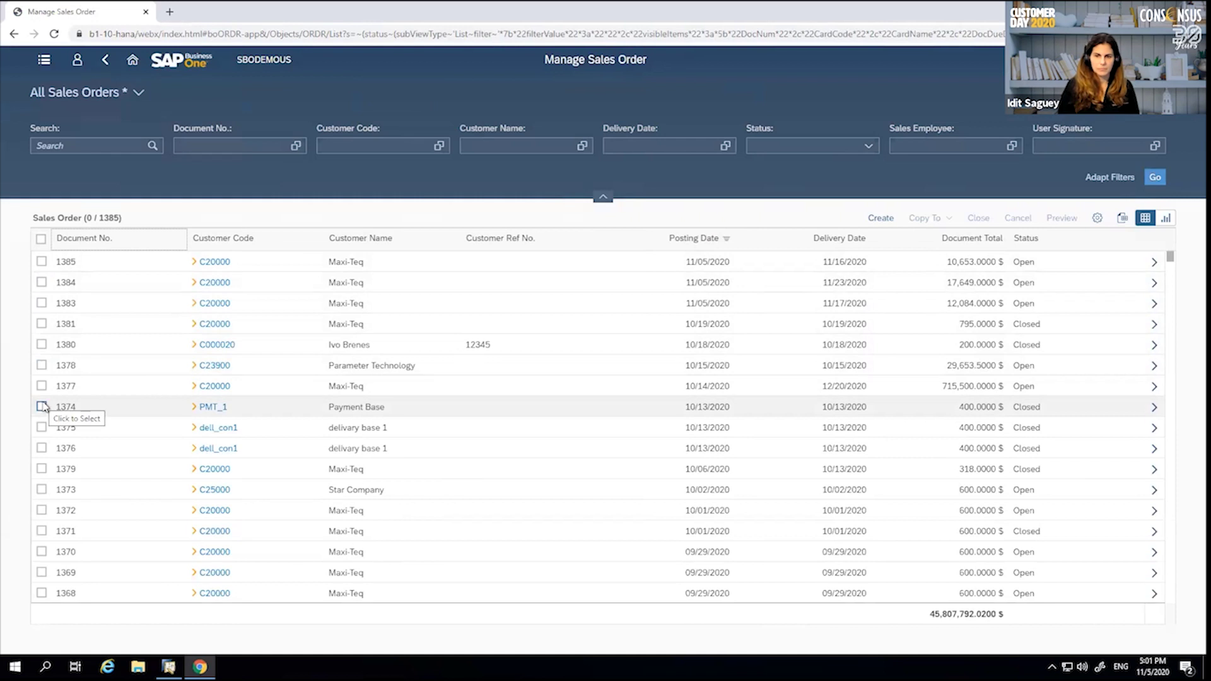
# Try to cancel three closed sales orders together: the two for delivary base 1 and the Maxi-Teq order posted 10/06/2020.
pyautogui.click(41, 429)
pyautogui.click(41, 447)
pyautogui.click(41, 469)
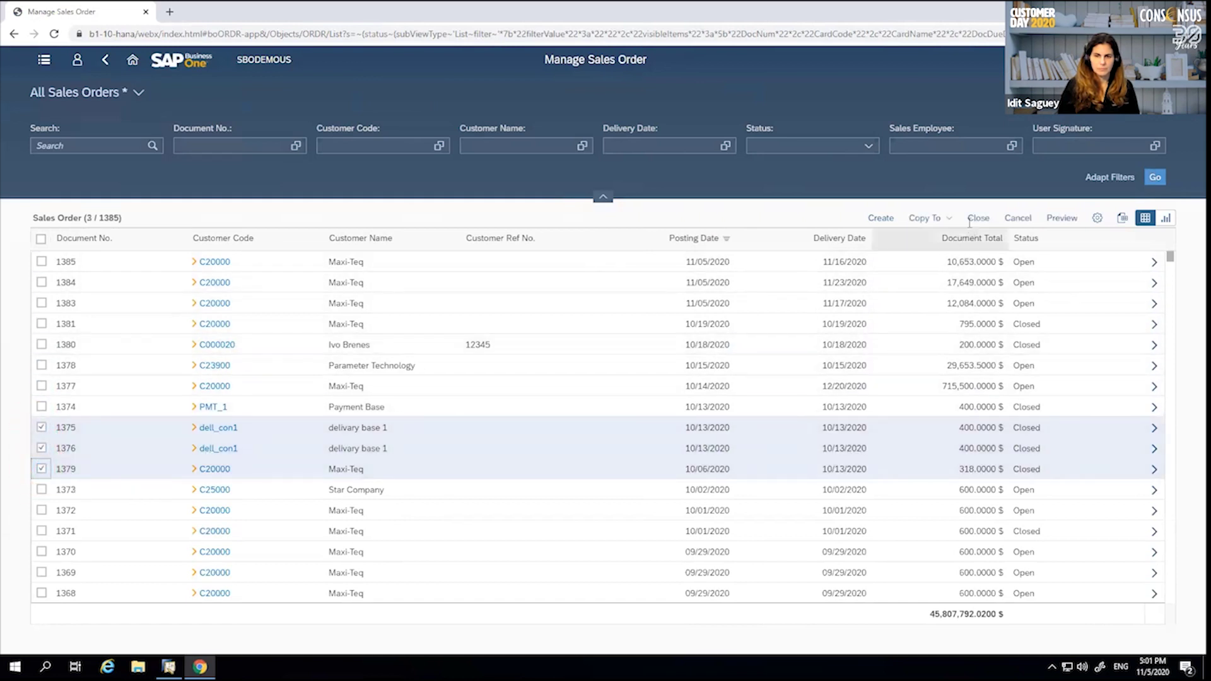
pyautogui.click(1016, 221)
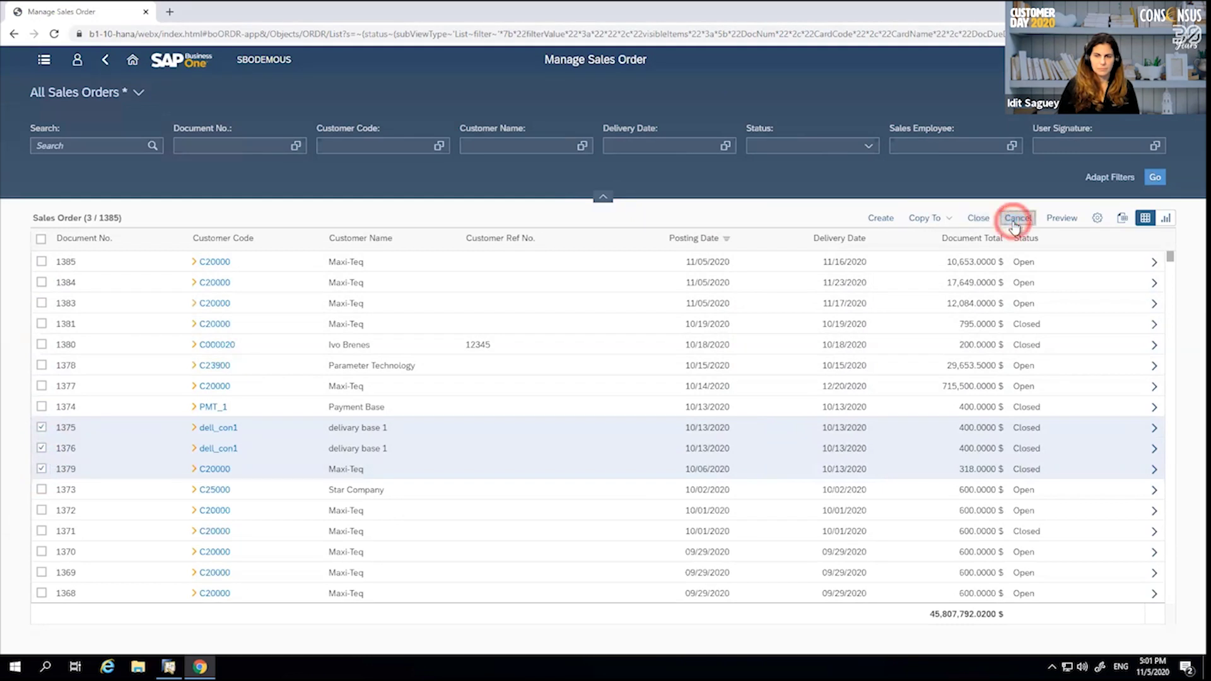
pyautogui.click(658, 380)
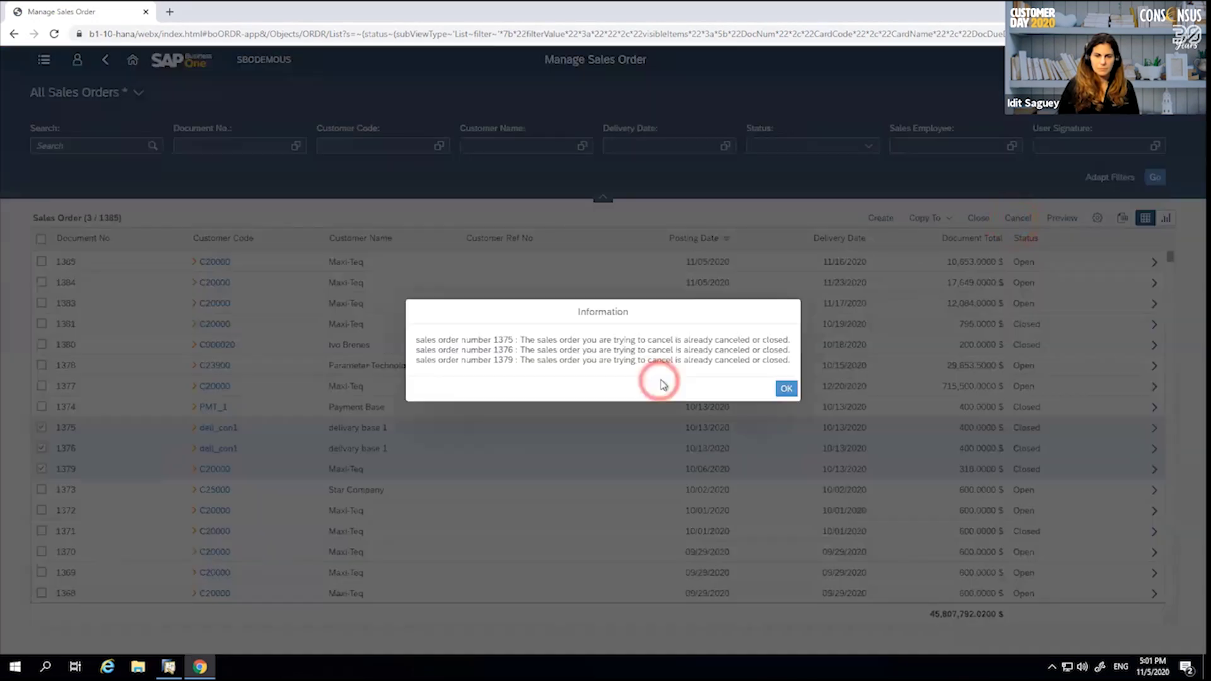
pyautogui.click(786, 389)
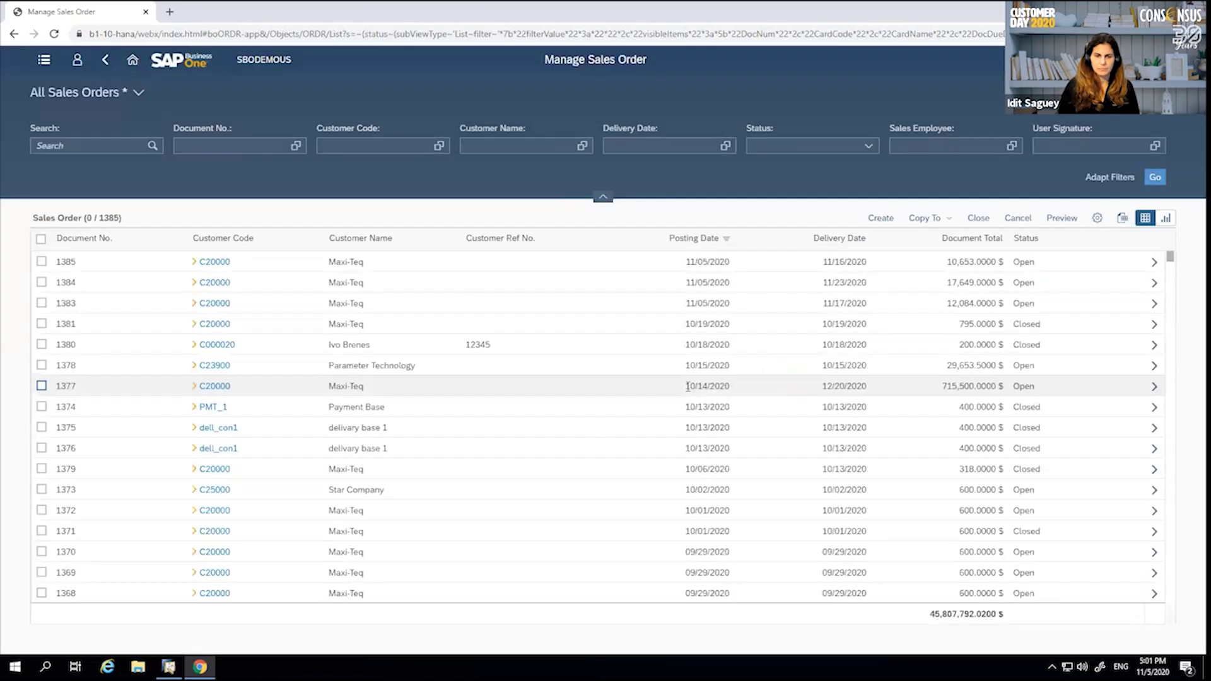
# Select the three Maxi-Teq sales orders posted 11/05/2020, preview and look through their order confirmations, then close the preview.
pyautogui.click(41, 261)
pyautogui.click(41, 282)
pyautogui.click(41, 302)
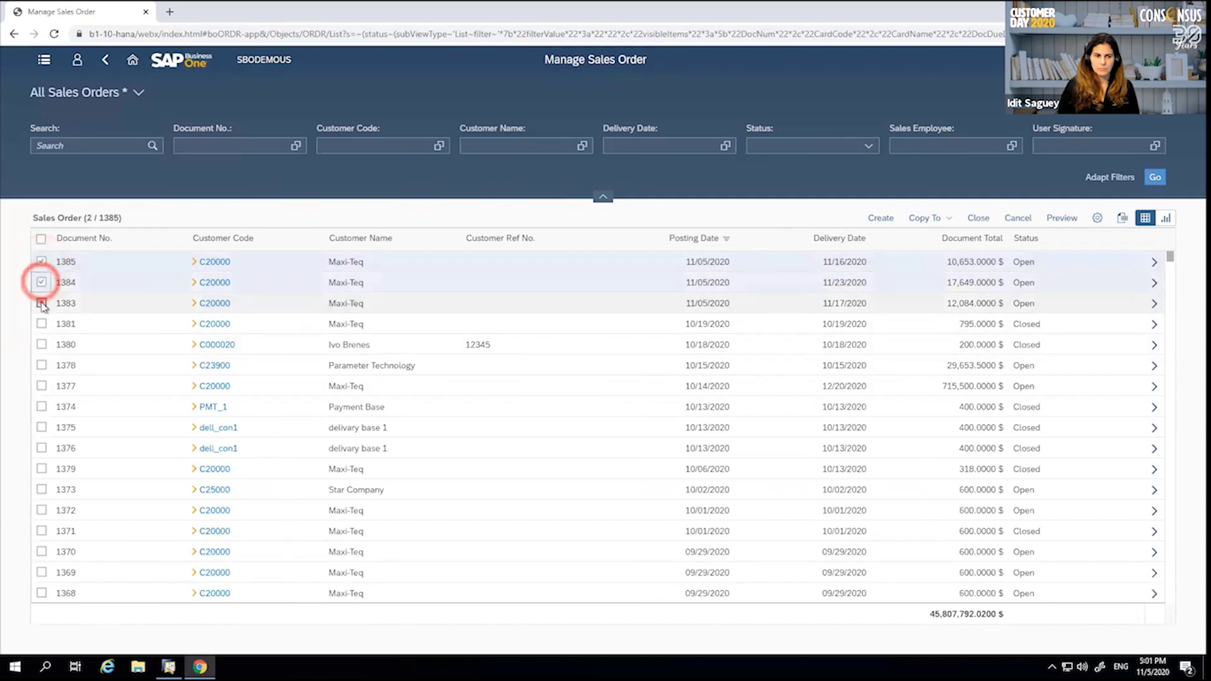
pyautogui.click(1052, 218)
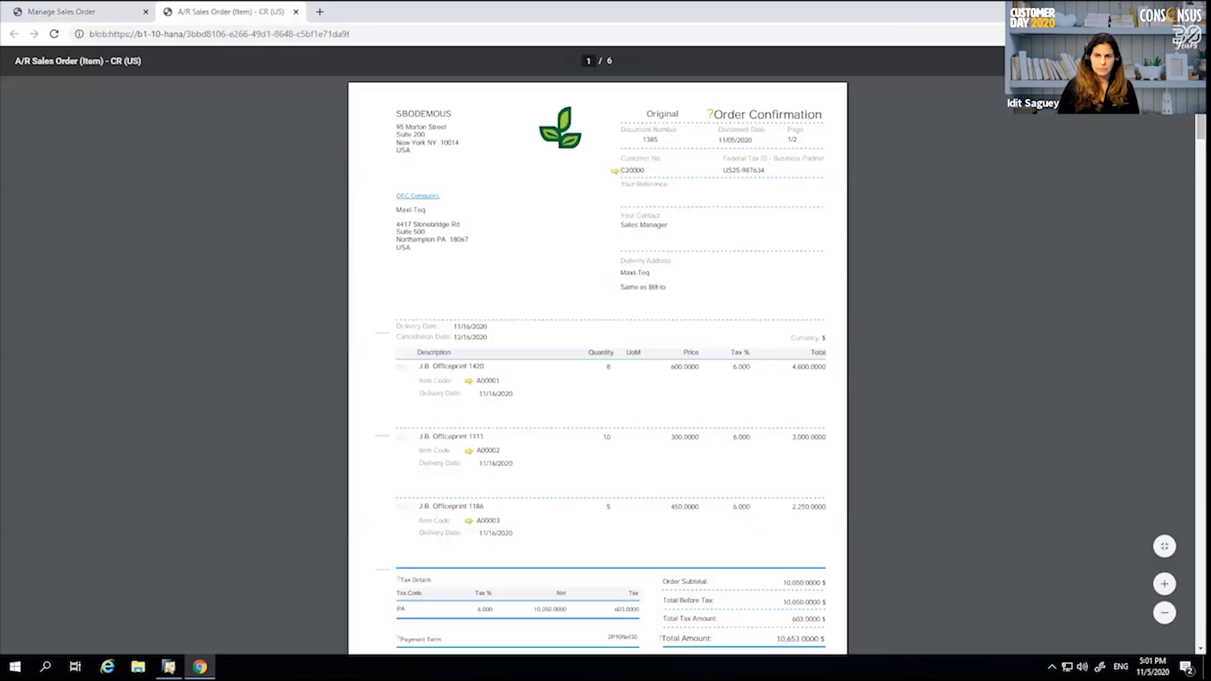
pyautogui.moveTo(1200, 129); pyautogui.dragTo(1200, 202)
pyautogui.scroll(-10, 1201, 202)
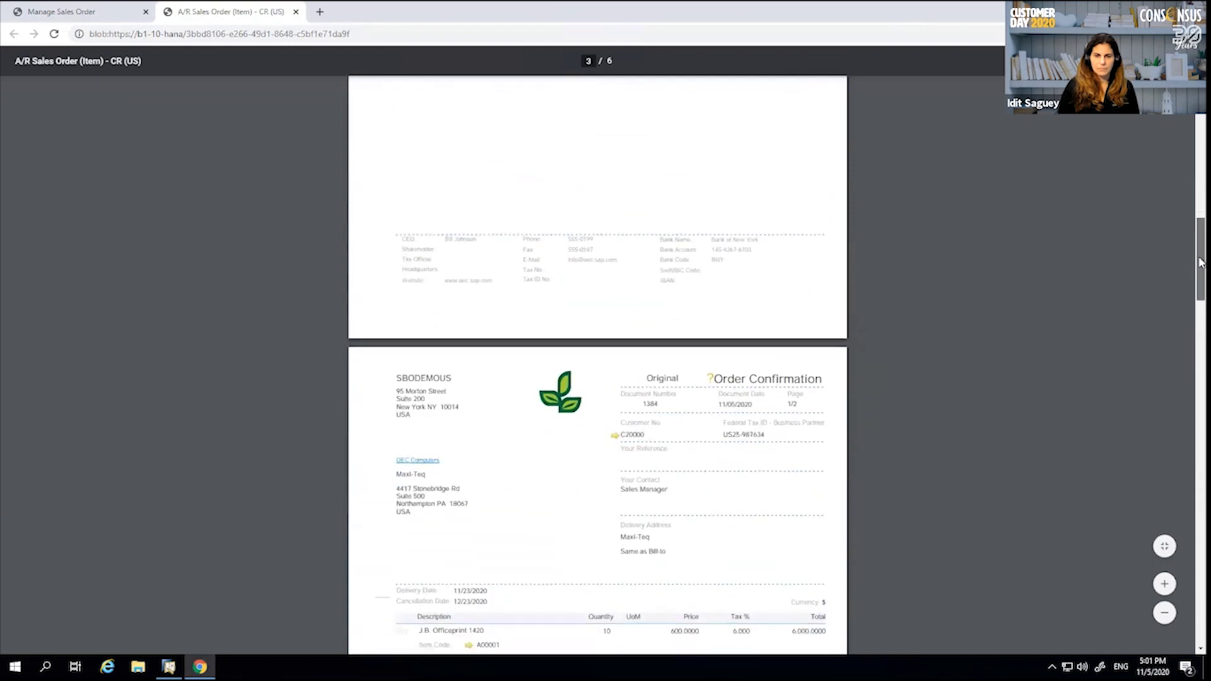
pyautogui.scroll(15, 1200, 191)
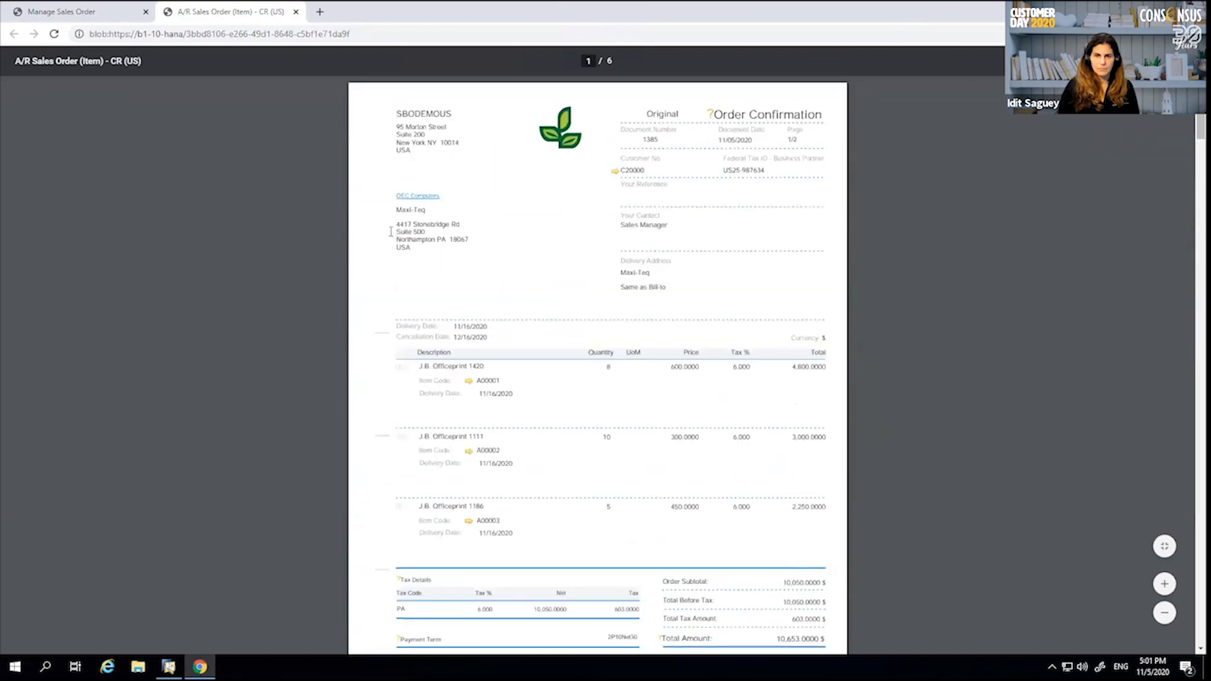
pyautogui.click(296, 11)
pyautogui.click(753, 384)
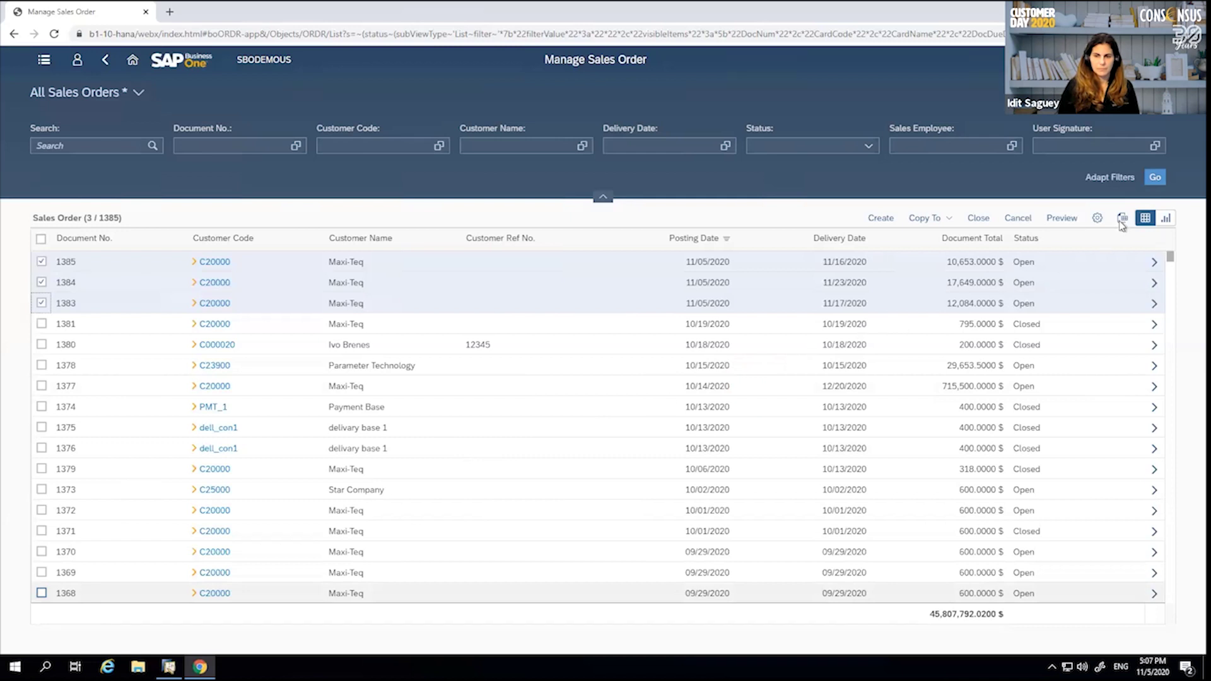
# Show the sales orders as a stacked column chart of Record Count by Customer Code and Status.
pyautogui.click(1164, 218)
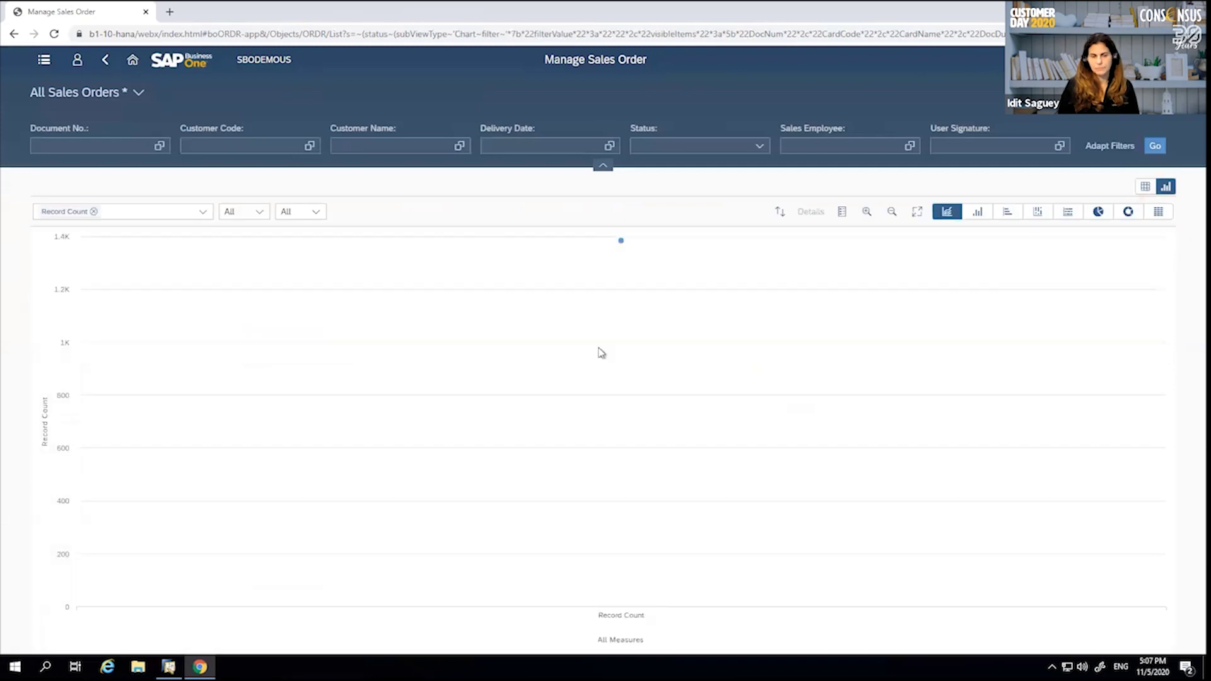
pyautogui.moveTo(622, 245)
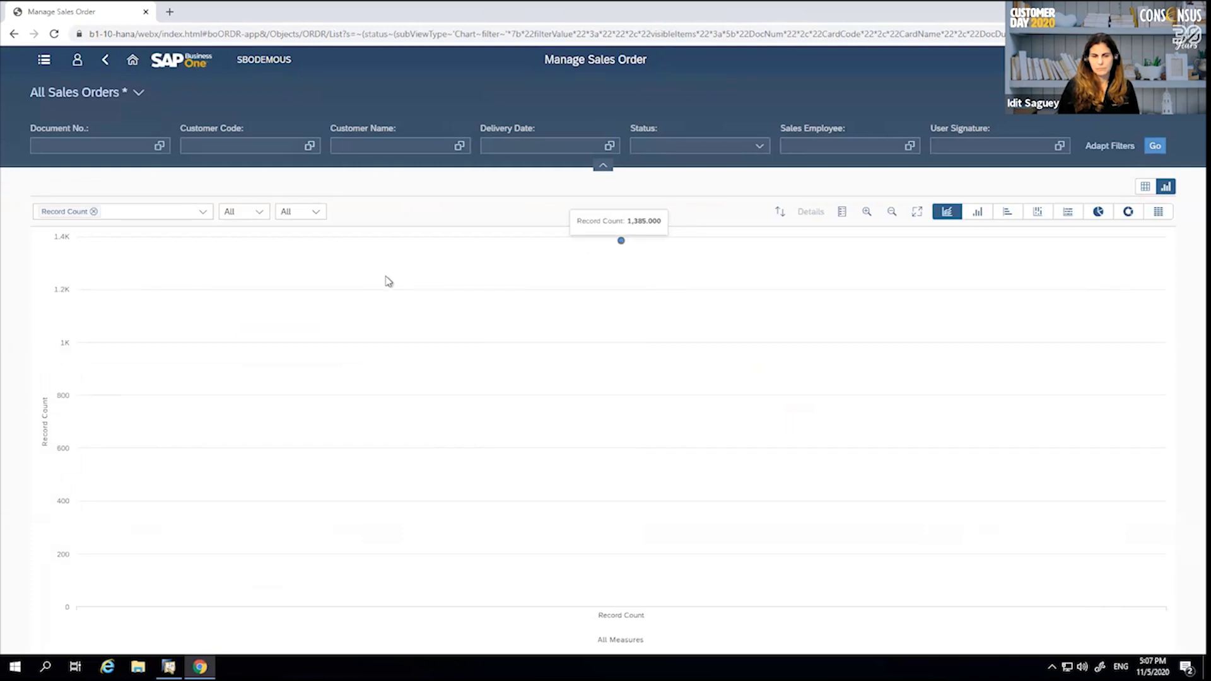
pyautogui.click(259, 214)
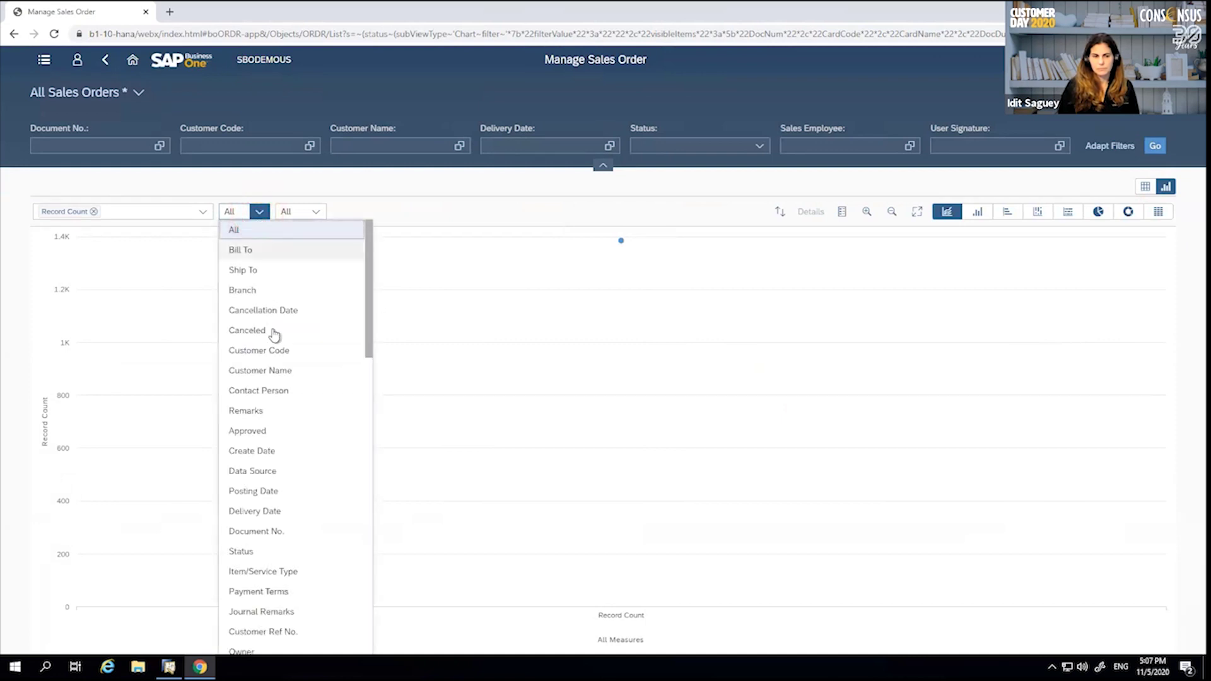
pyautogui.click(271, 353)
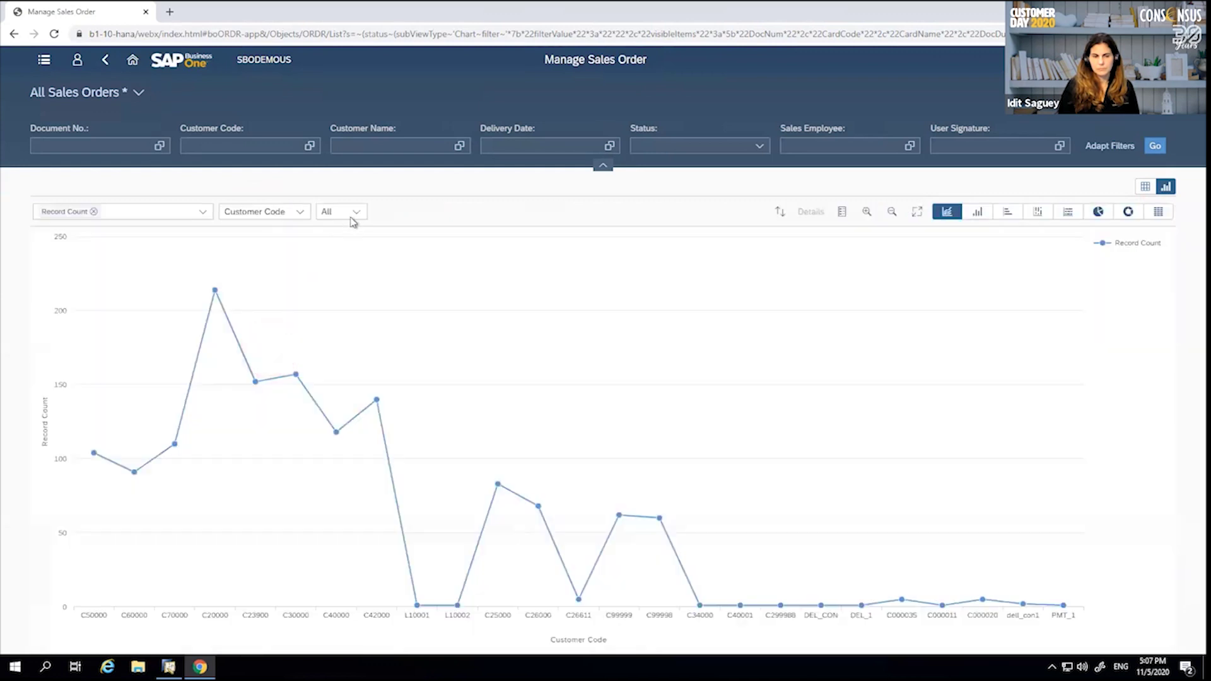
pyautogui.click(355, 211)
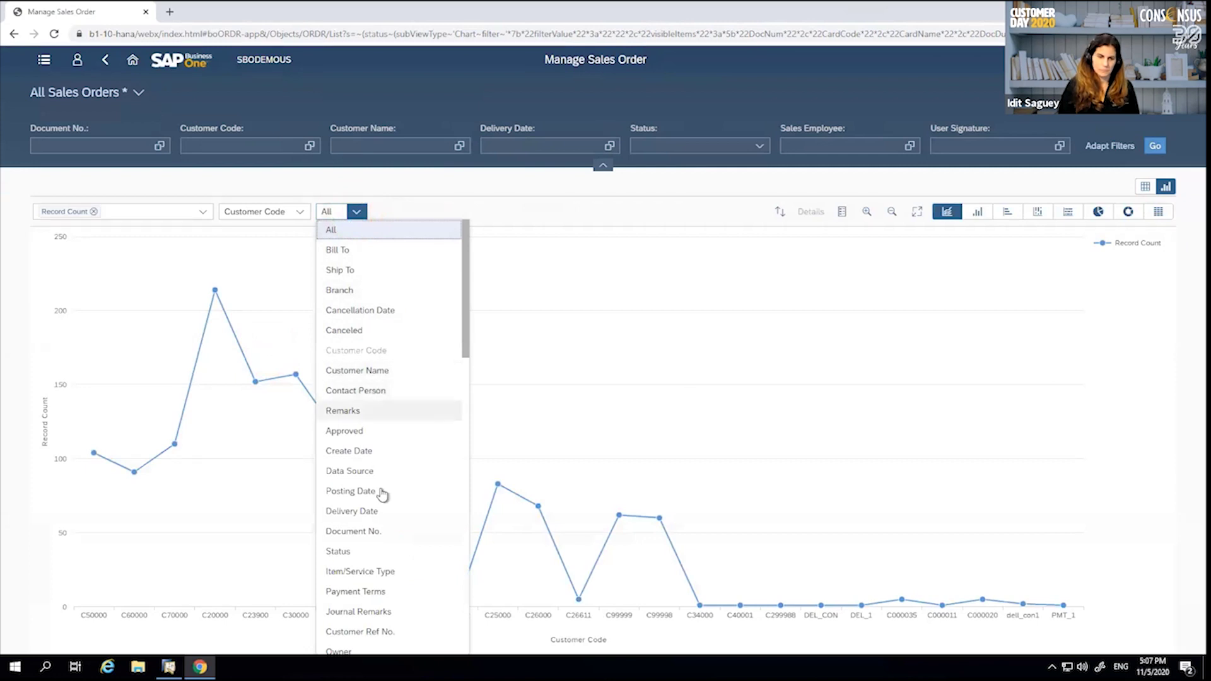
pyautogui.click(372, 553)
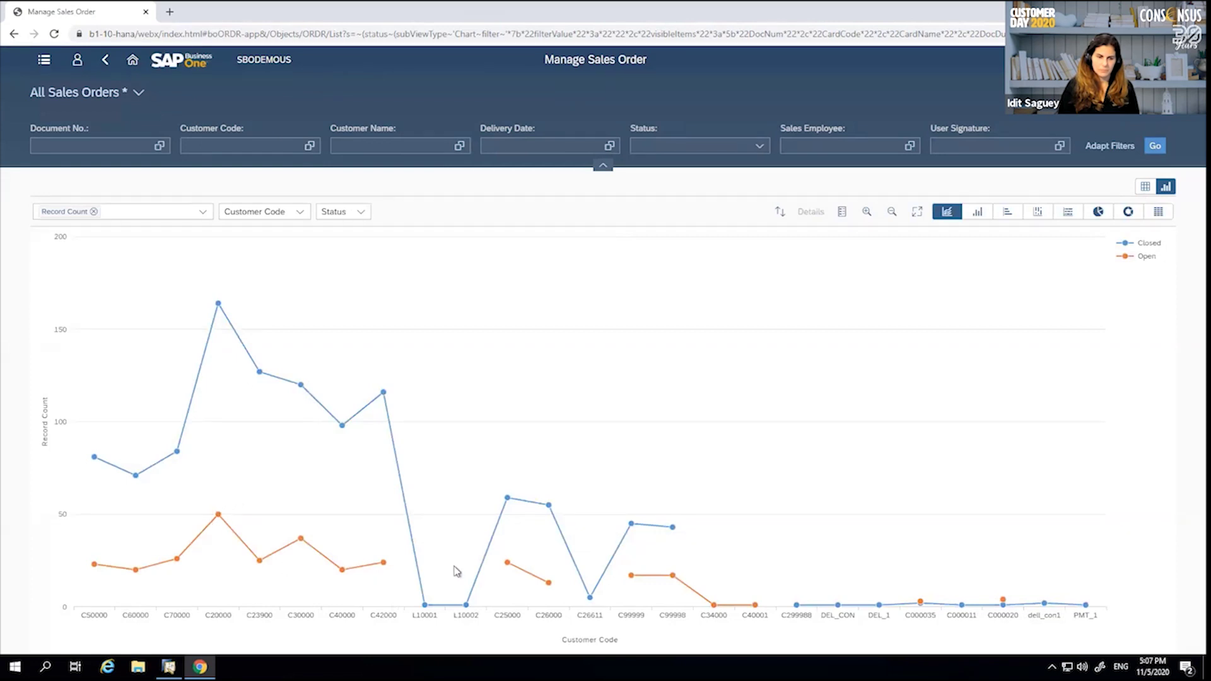
pyautogui.click(1038, 214)
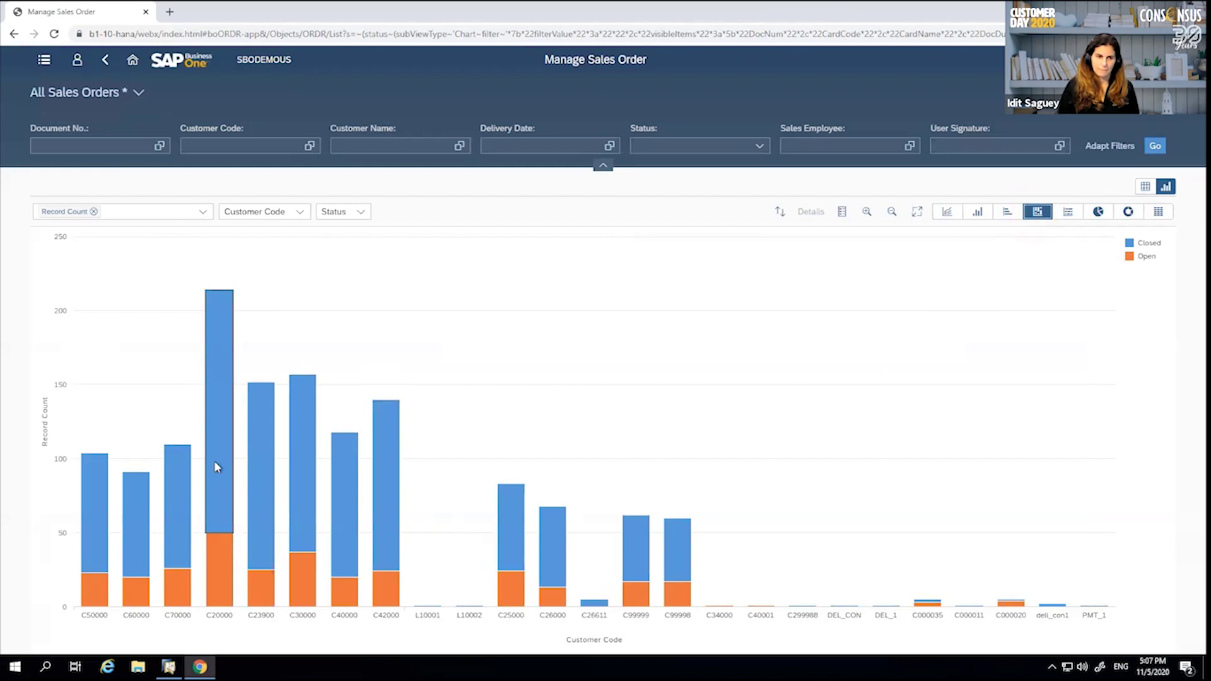
# Examine the open and closed record counts of the customer with the tallest column, then clear the selection.
pyautogui.moveTo(216, 467)
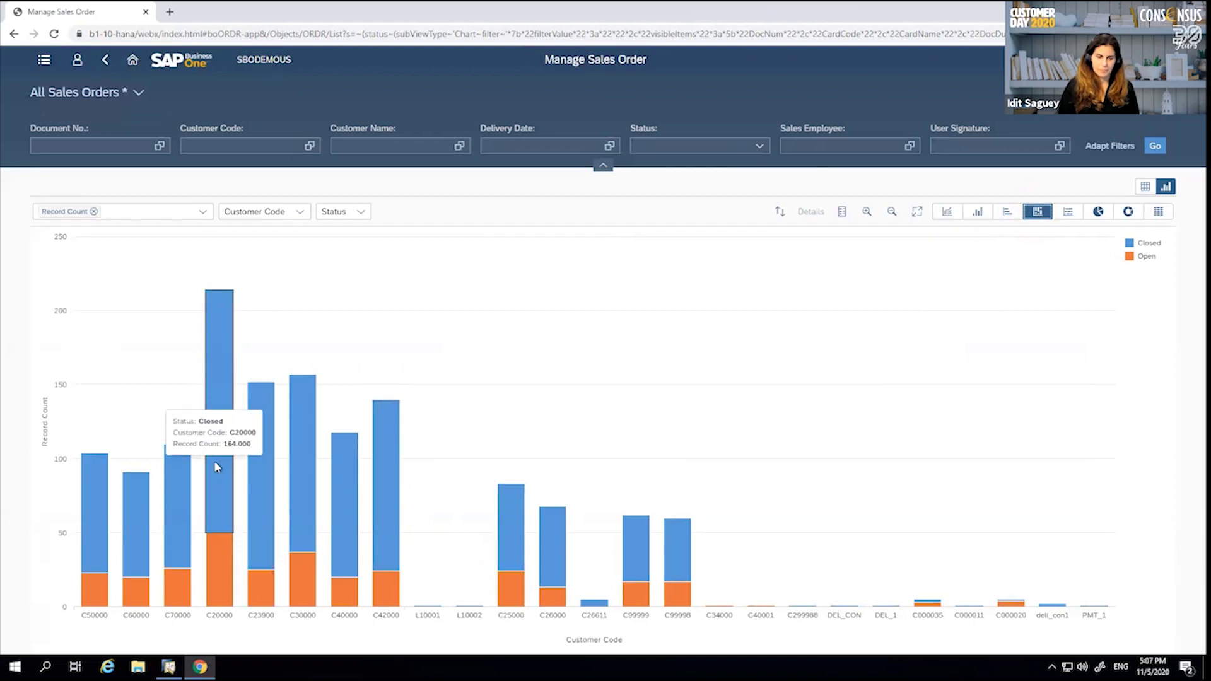
pyautogui.click(866, 213)
pyautogui.click(866, 212)
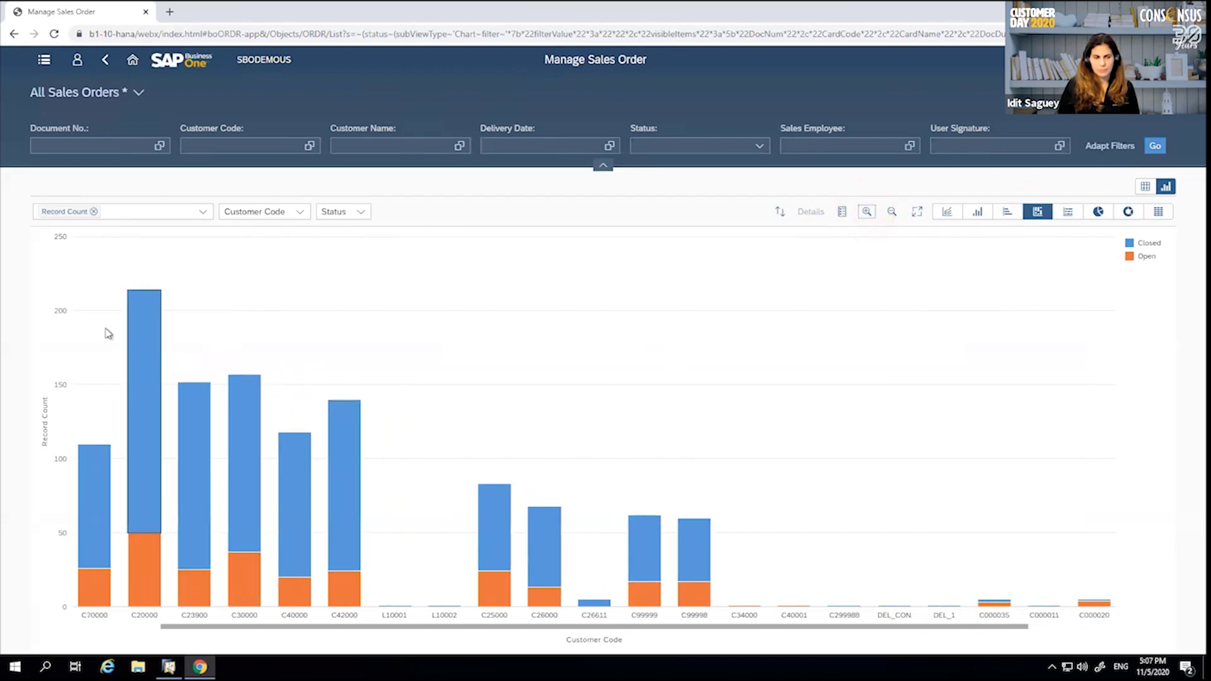
pyautogui.click(143, 615)
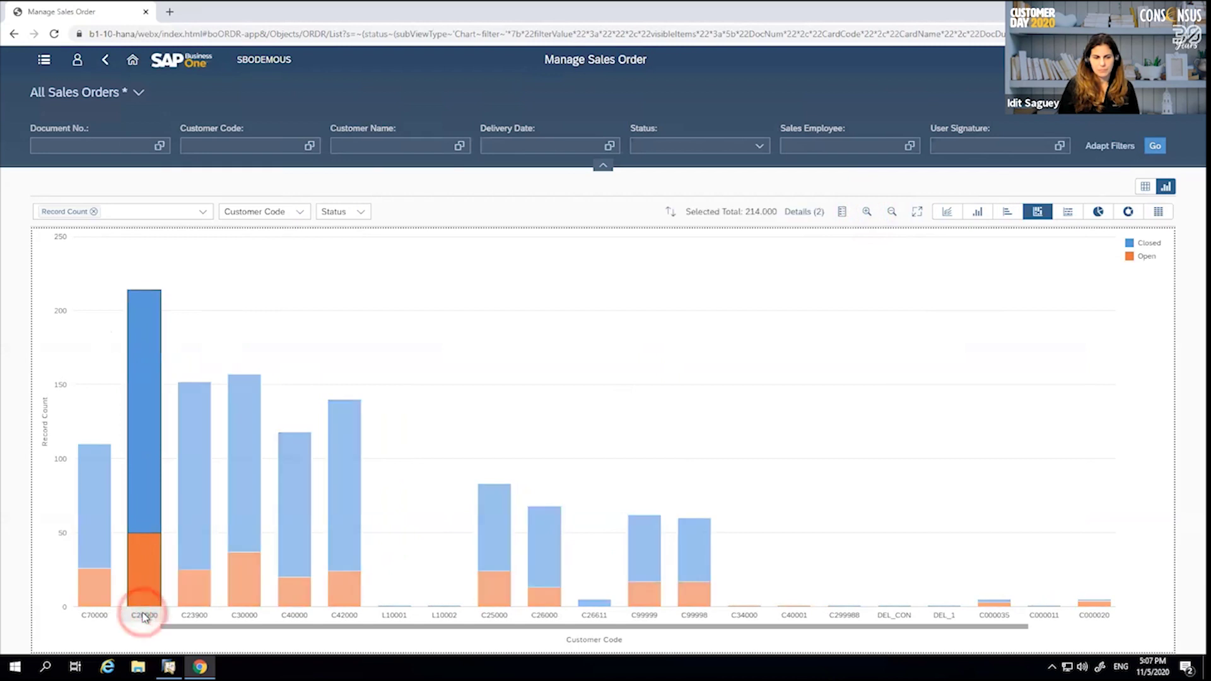
pyautogui.click(810, 214)
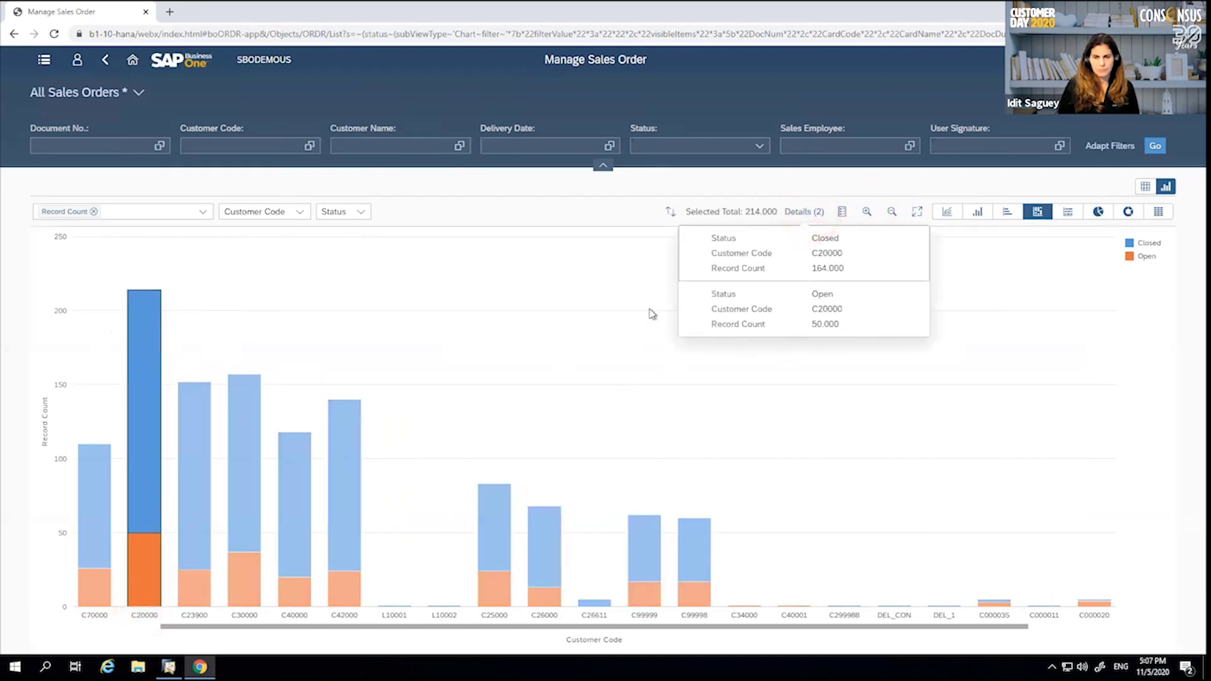
pyautogui.click(598, 278)
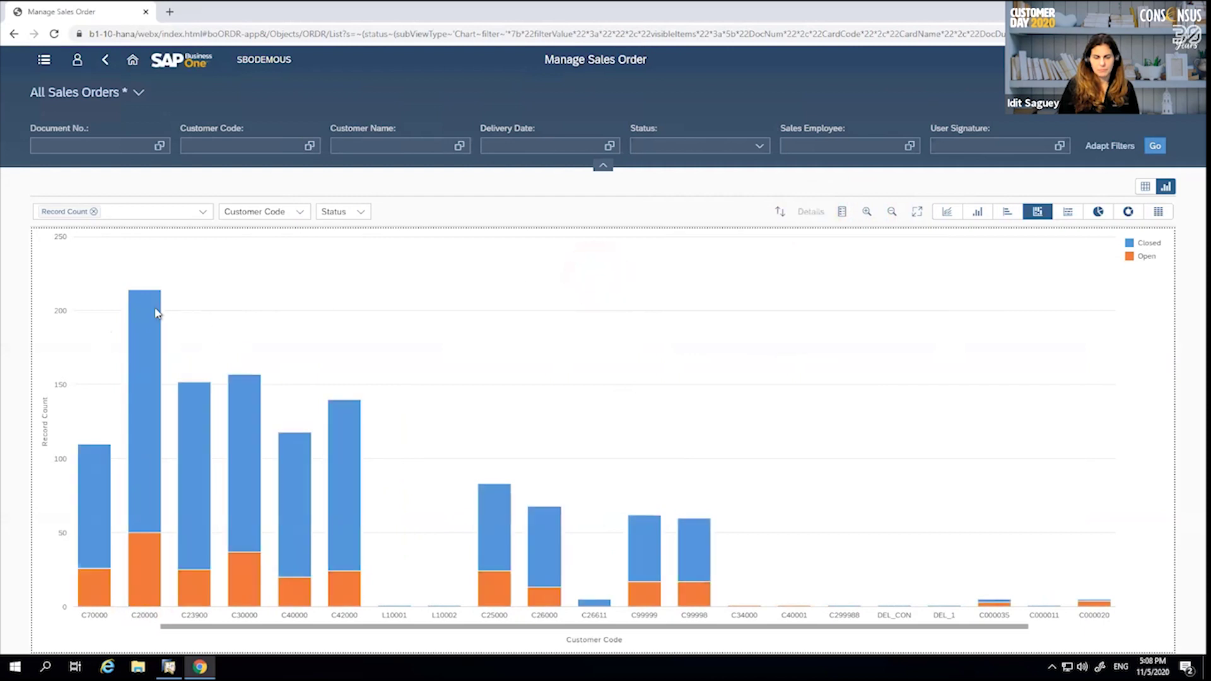
# Select the first five visible customer columns together and view their combined details by status.
pyautogui.moveTo(109, 290)
pyautogui.mouseDown()
pyautogui.moveTo(183, 373)
pyautogui.moveTo(275, 598)
pyautogui.moveTo(310, 609)
pyautogui.mouseUp()
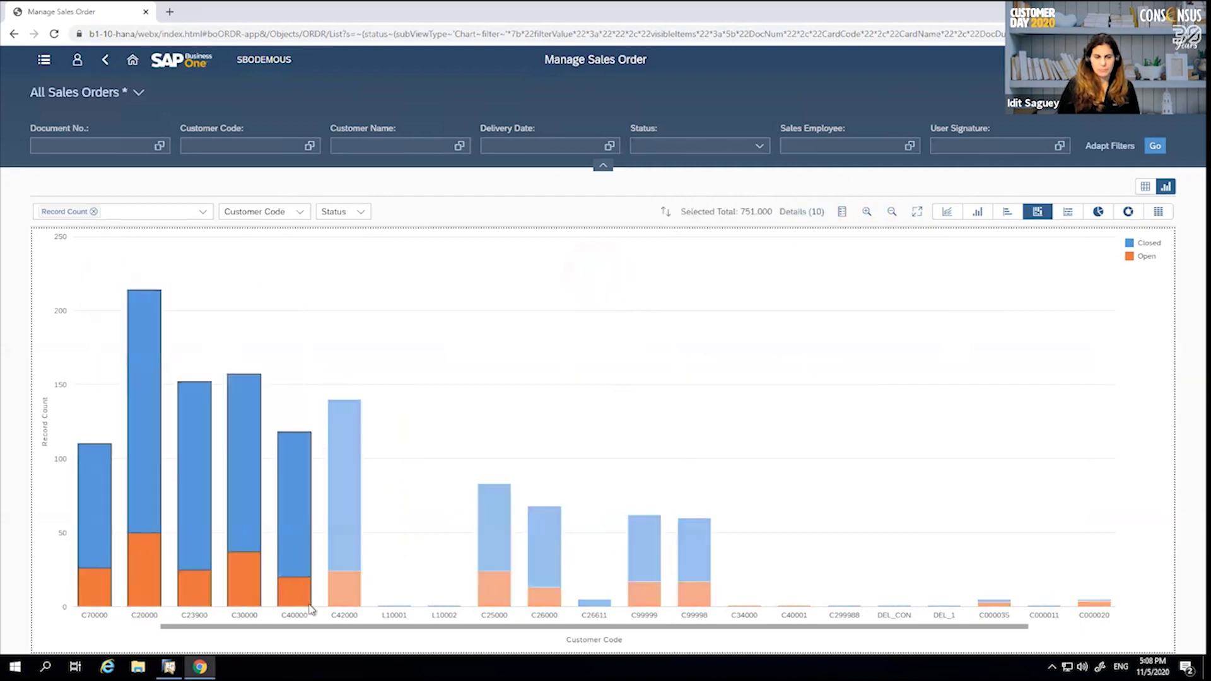
pyautogui.click(799, 213)
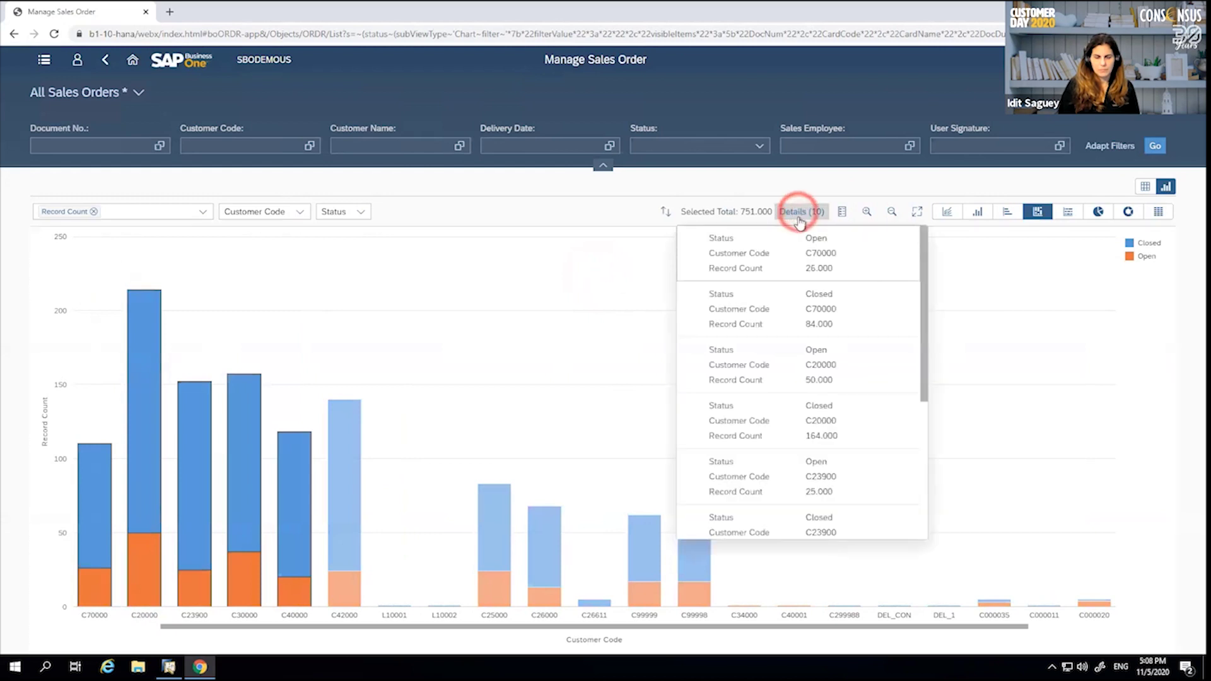
pyautogui.click(433, 208)
# Replace the chart's Record Count measure with Document Total.
pyautogui.click(203, 216)
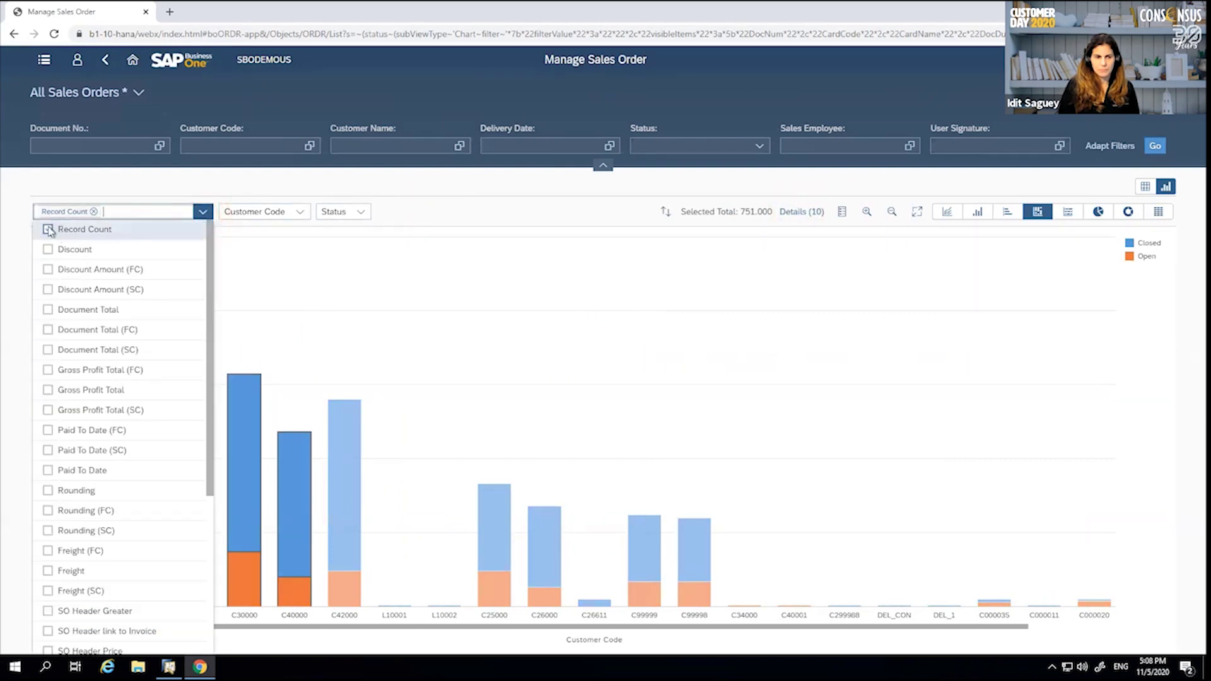
pyautogui.click(49, 229)
pyautogui.click(49, 310)
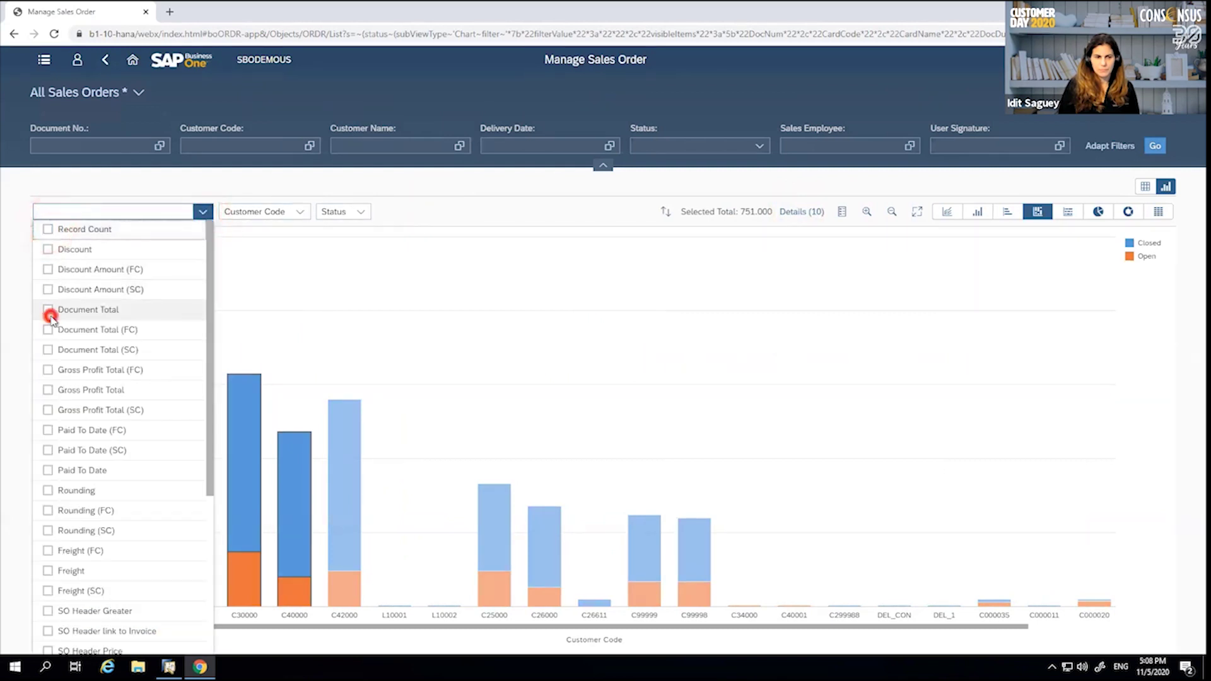
pyautogui.click(564, 211)
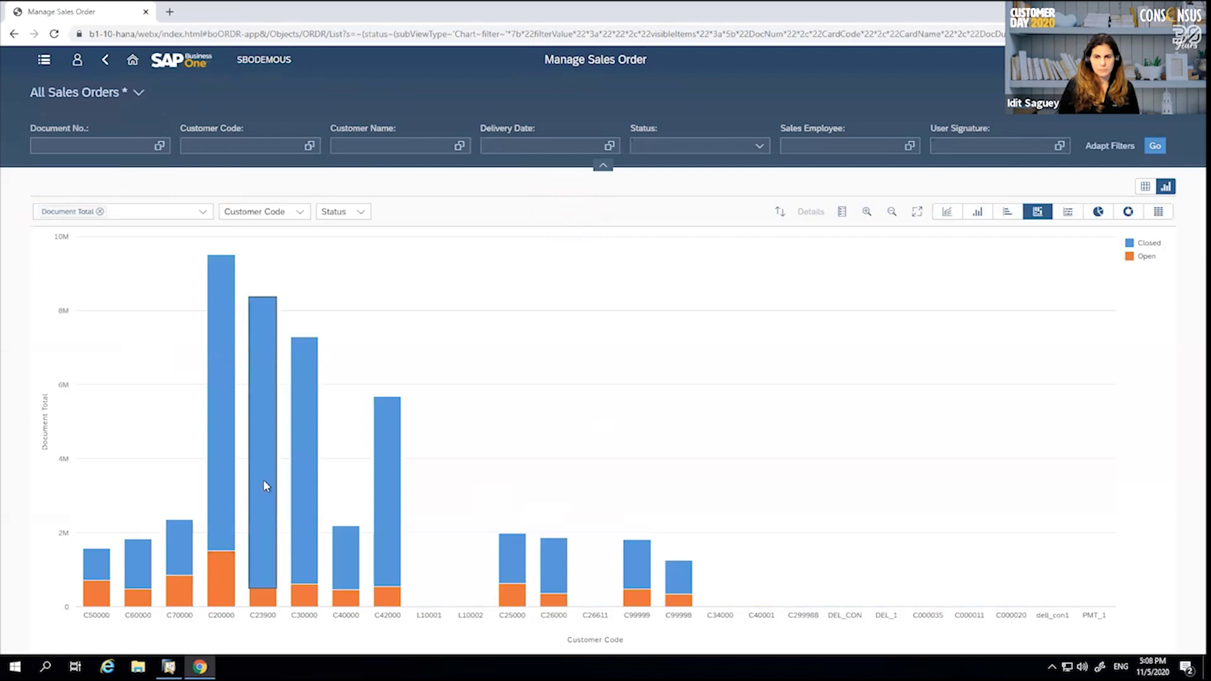
pyautogui.moveTo(265, 485)
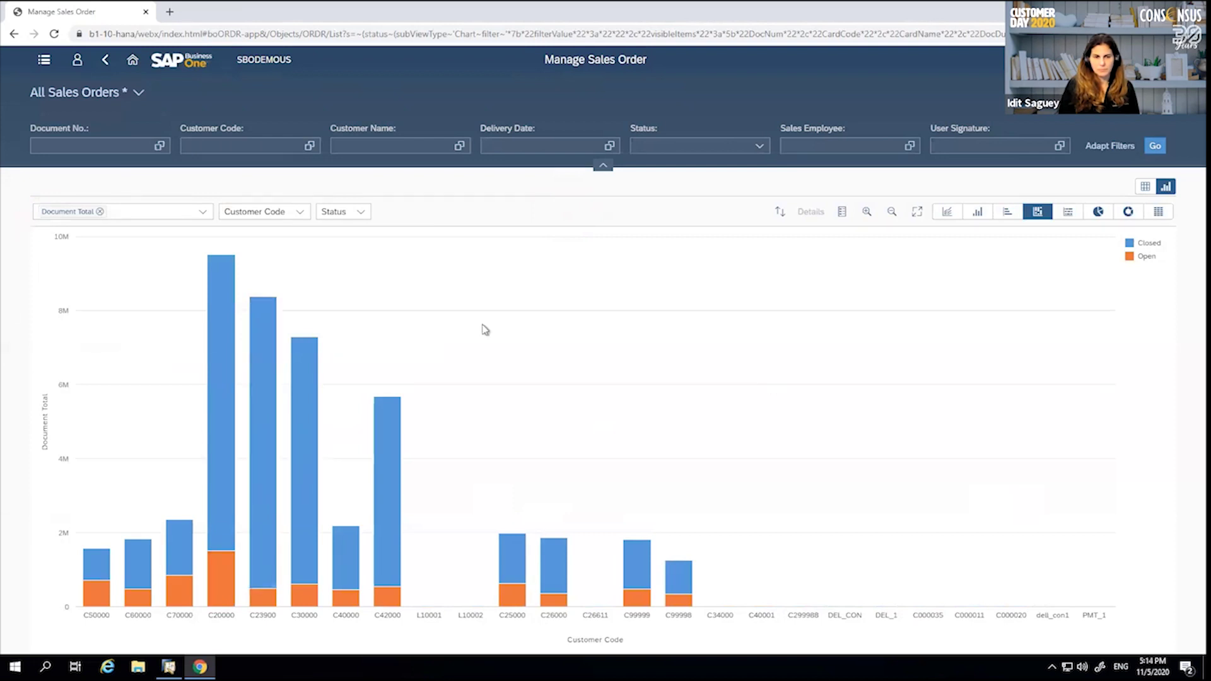
# Break the chart down by Sales Employee instead of Status and display it as a heat map.
pyautogui.click(360, 211)
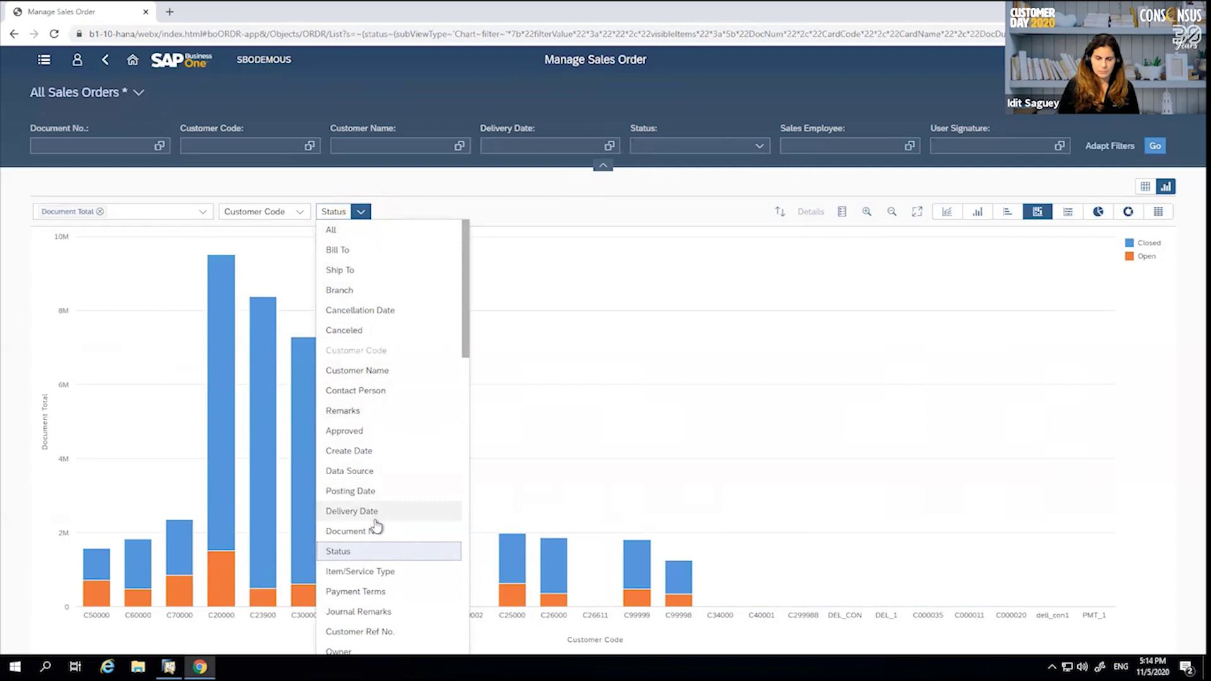
pyautogui.scroll(-5, 376, 526)
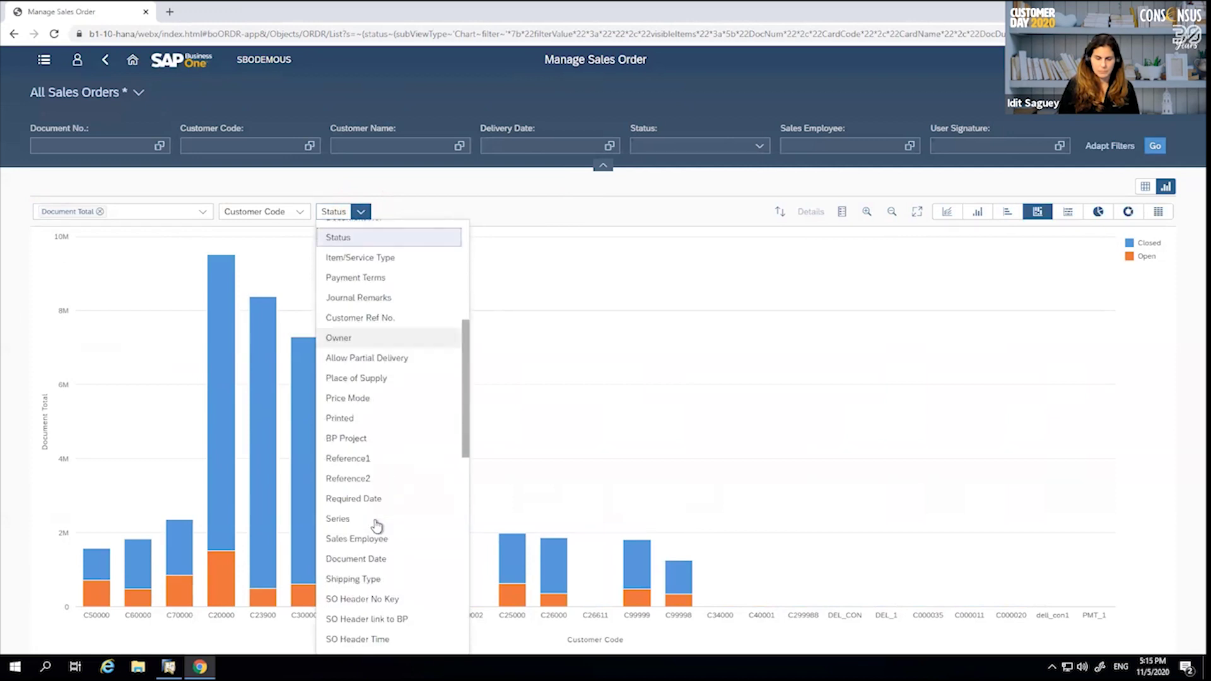
pyautogui.click(378, 539)
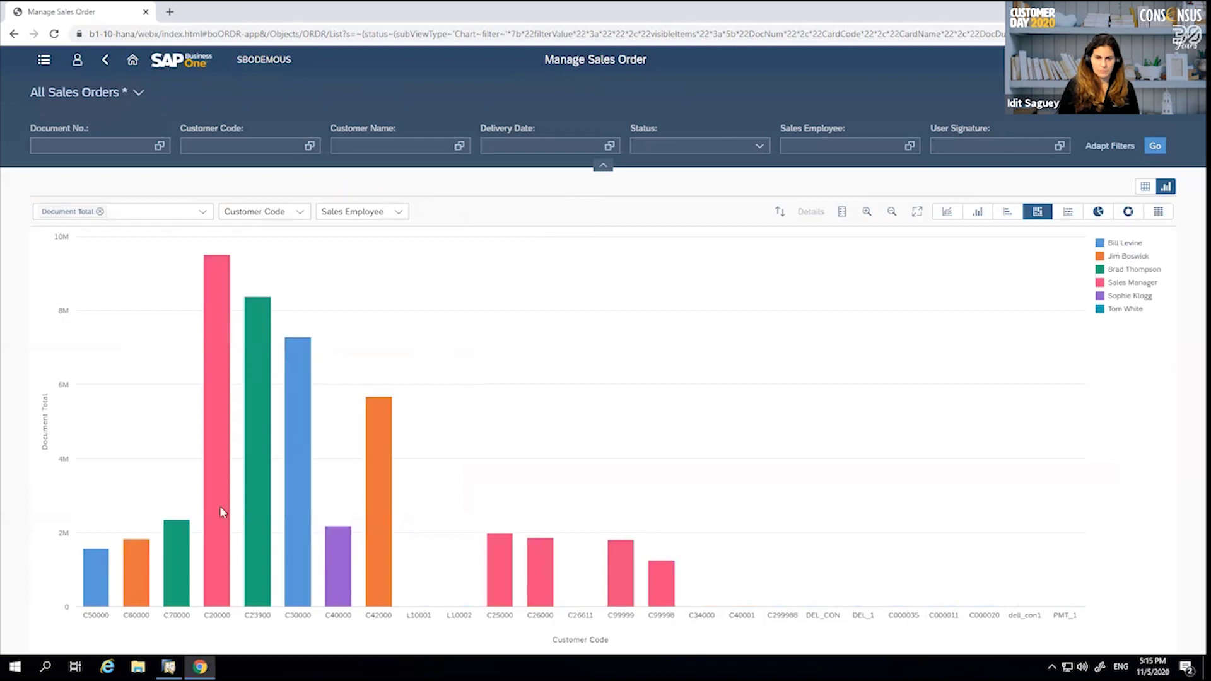
pyautogui.click(1158, 212)
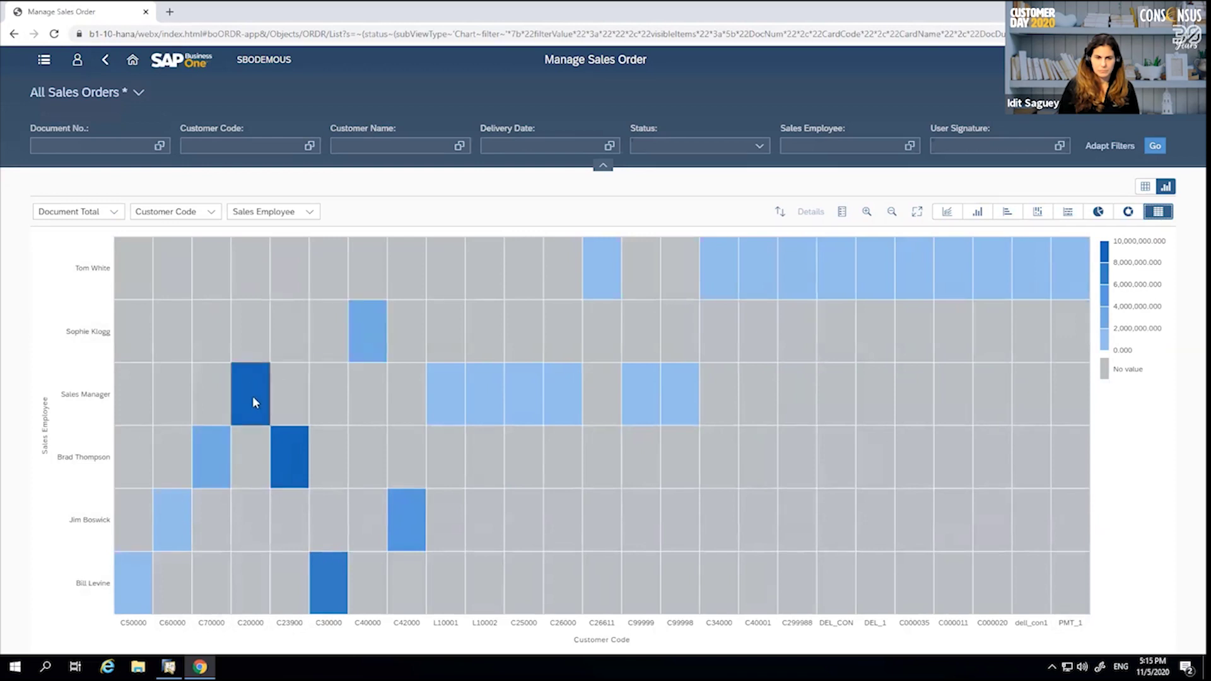
pyautogui.moveTo(252, 398)
# Save the current chart as a new view named "All Sales Orders by SE heatmap", neither default nor public.
pyautogui.click(138, 95)
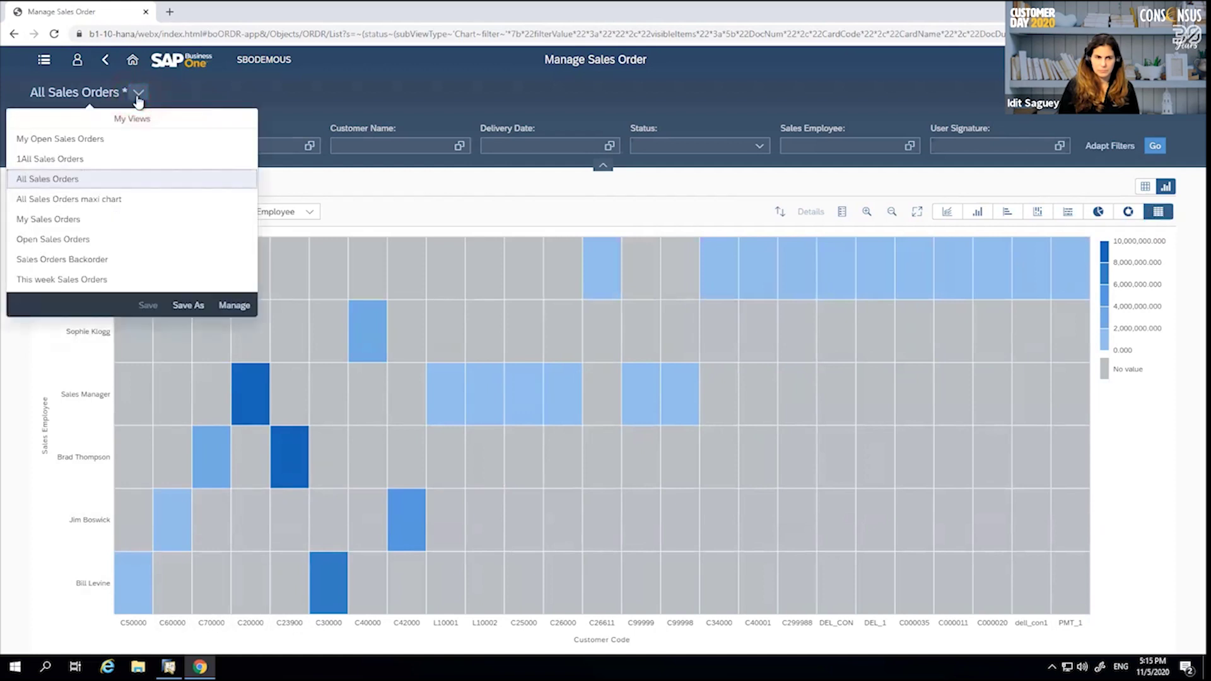
pyautogui.click(181, 307)
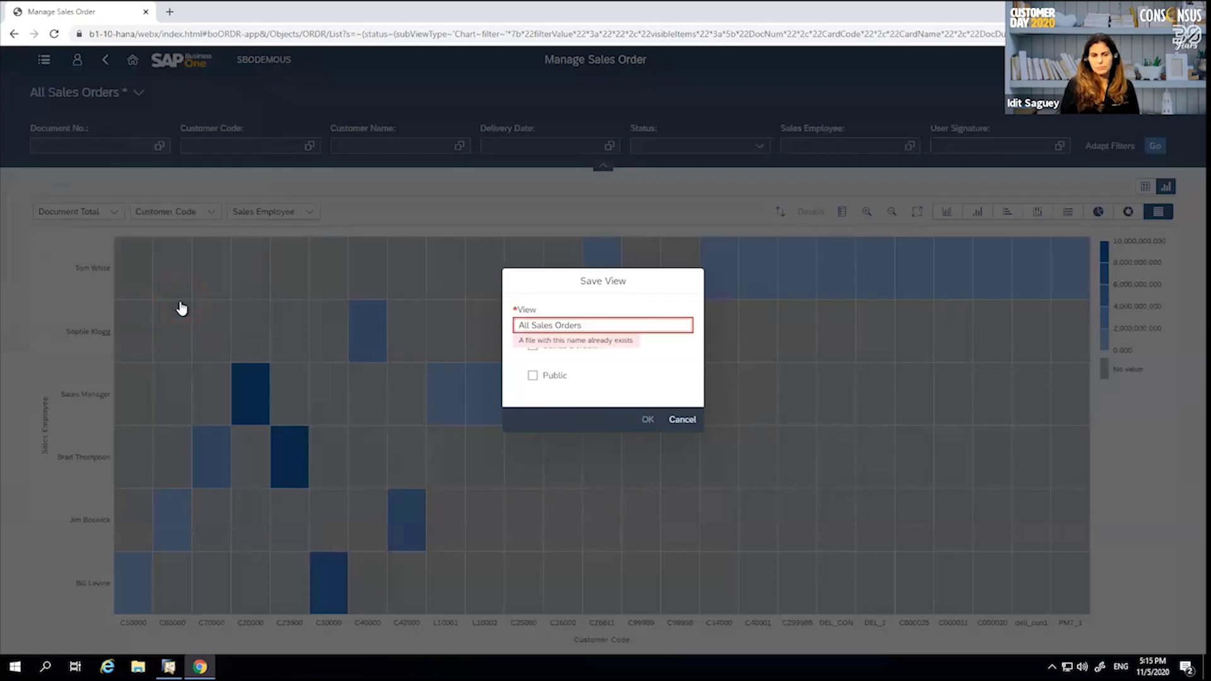
pyautogui.write('by')
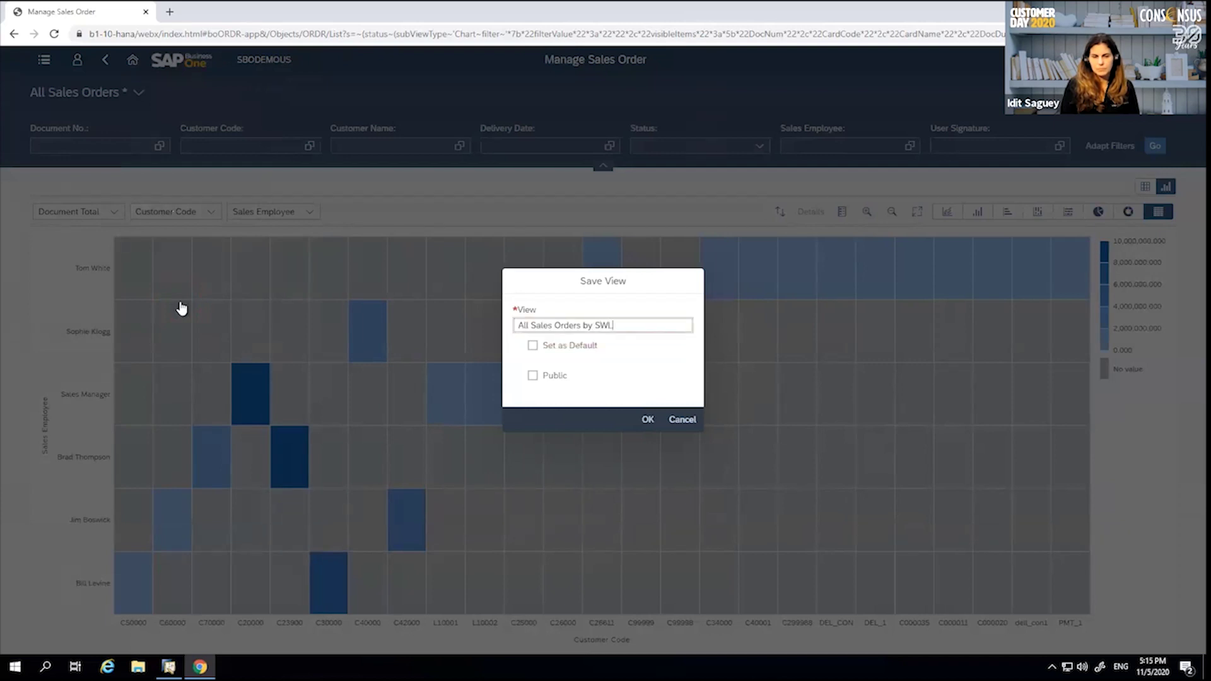
pyautogui.write(' SE heatmap')
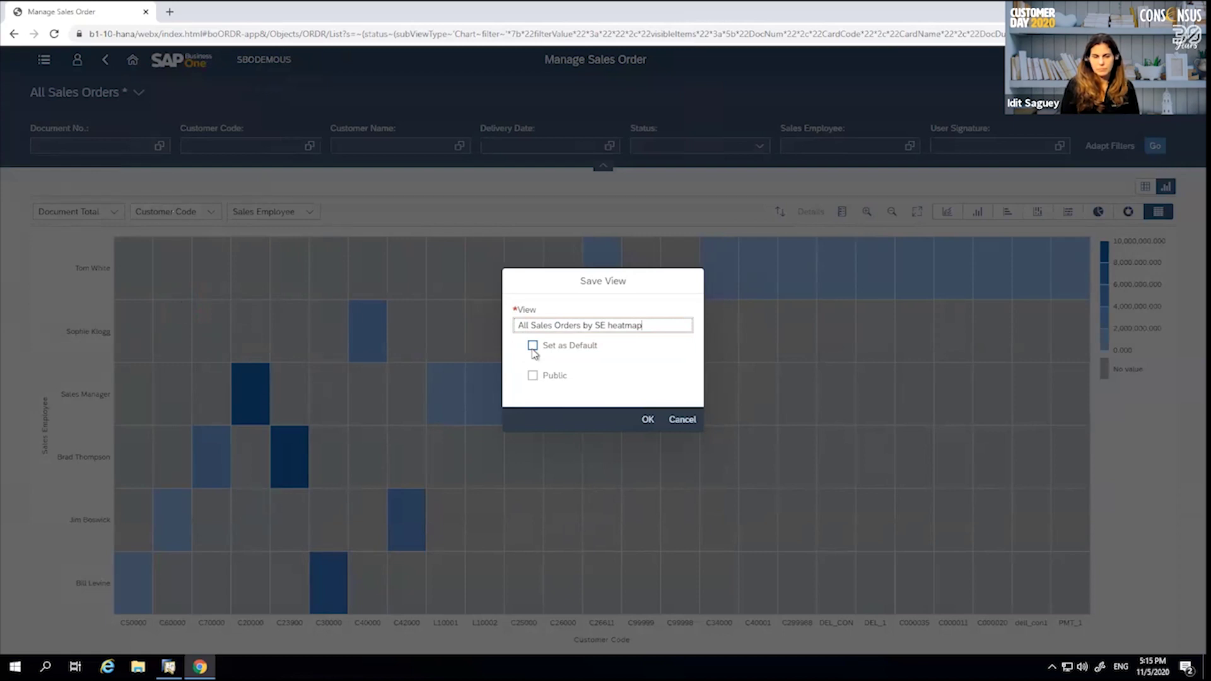
pyautogui.click(647, 421)
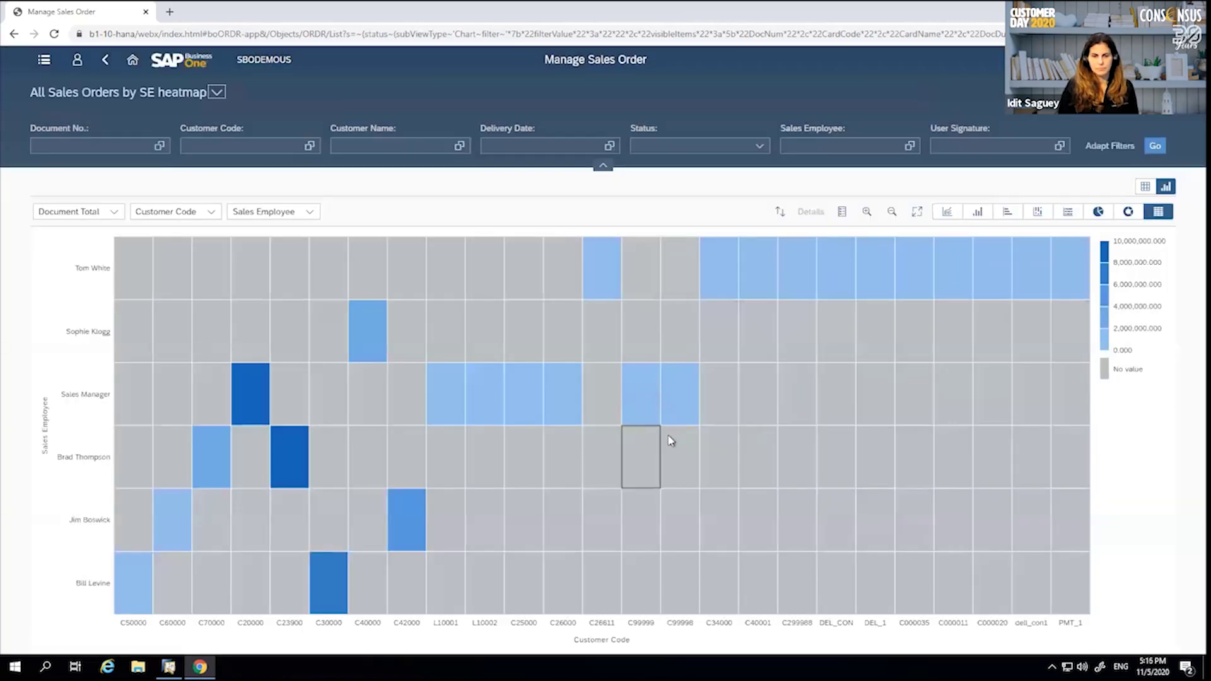
# Check the list of saved sales order views for the heatmap view, keeping the filter area expanded.
pyautogui.click(216, 95)
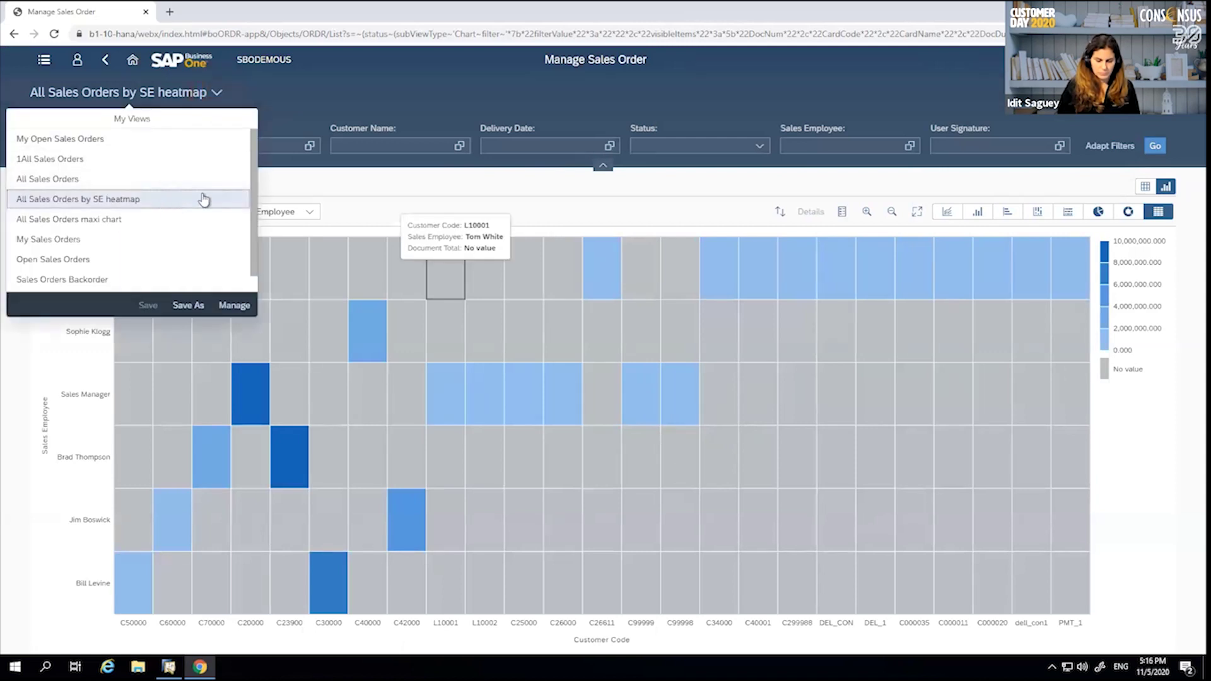
pyautogui.click(325, 94)
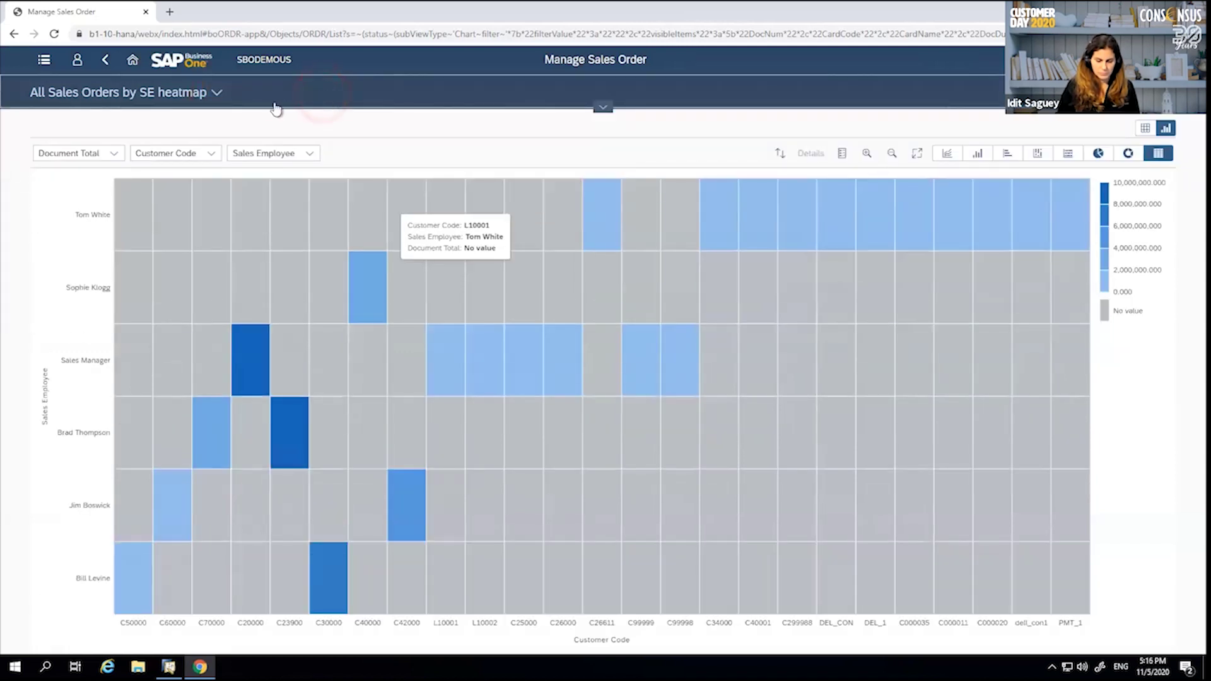
pyautogui.click(602, 107)
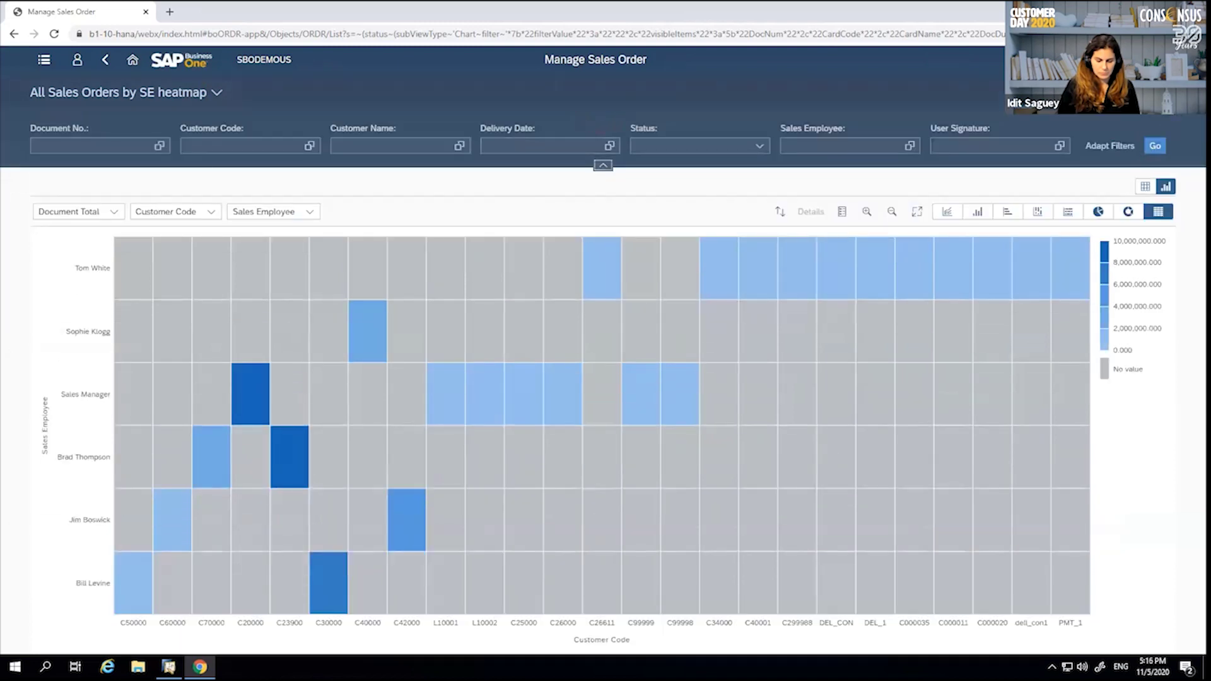
# Save the heatmap view as a tile titled "All Sales Orders by SE heatmap" in the My Home group.
pyautogui.click(1159, 120)
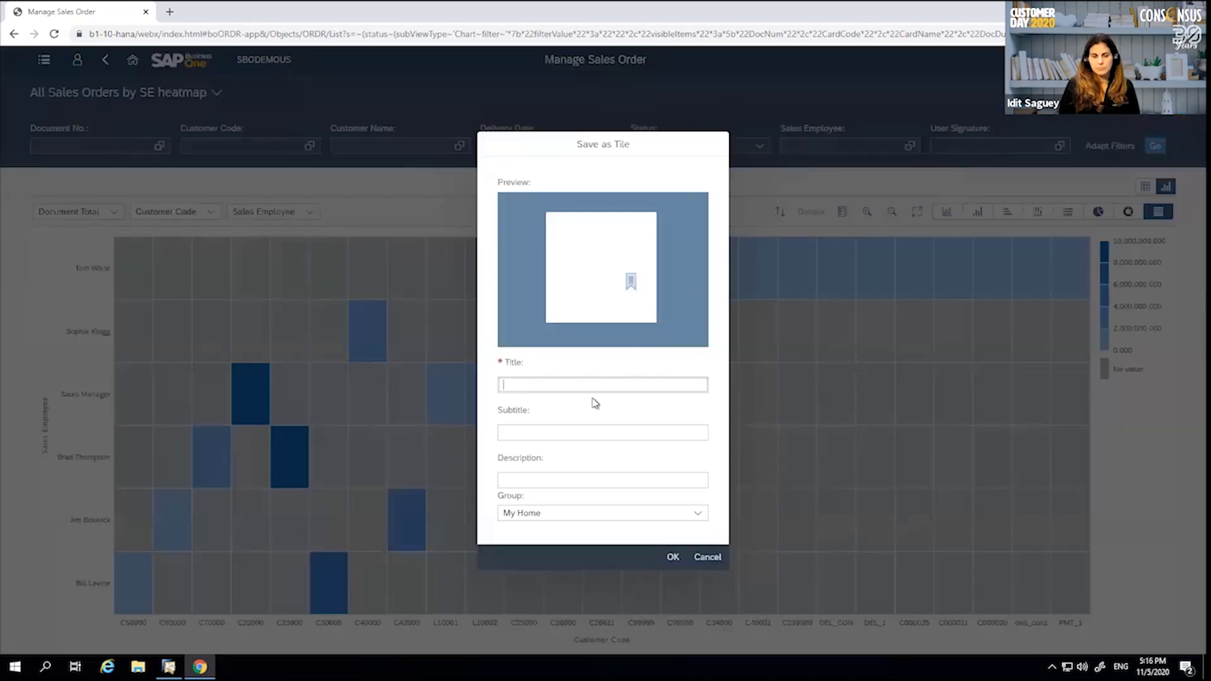
pyautogui.write('All Sales Orders by SE heatmap')
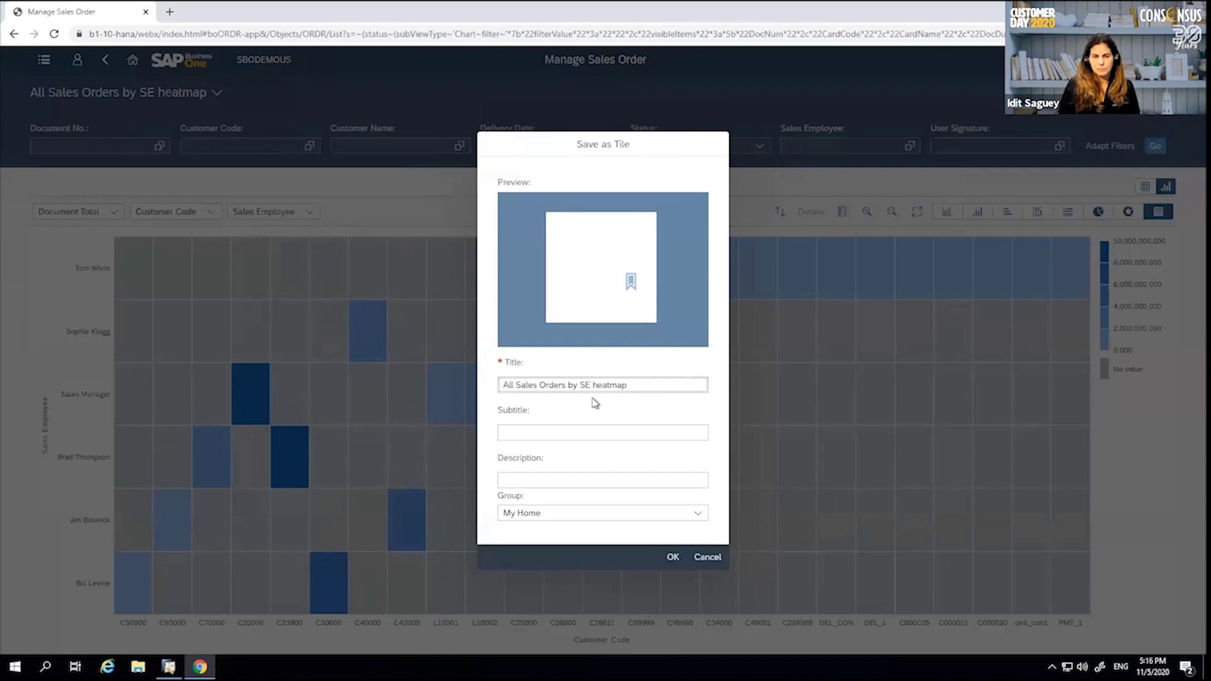
pyautogui.click(611, 514)
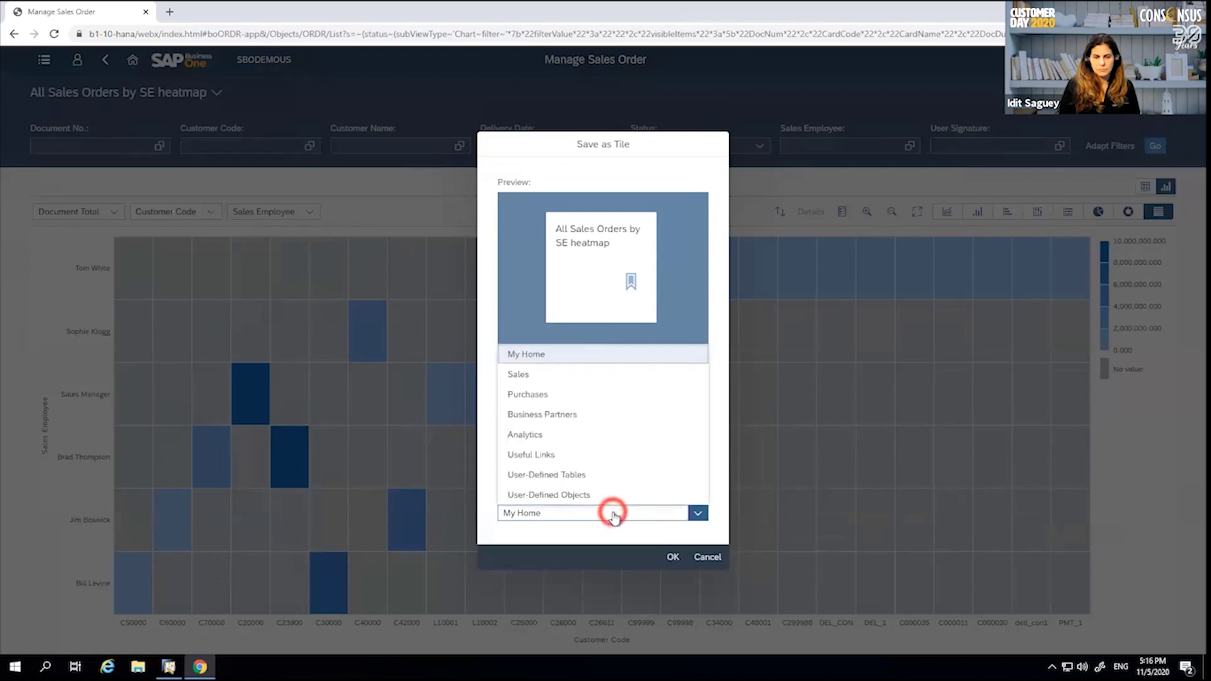
pyautogui.click(612, 514)
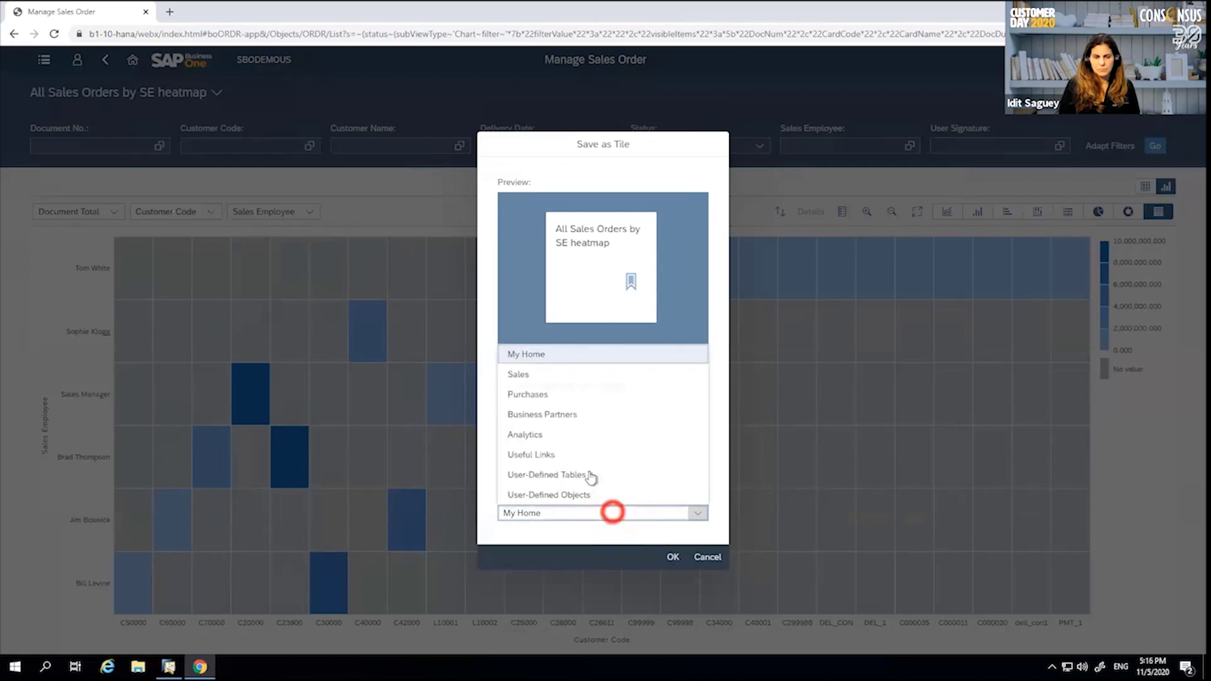
pyautogui.click(674, 558)
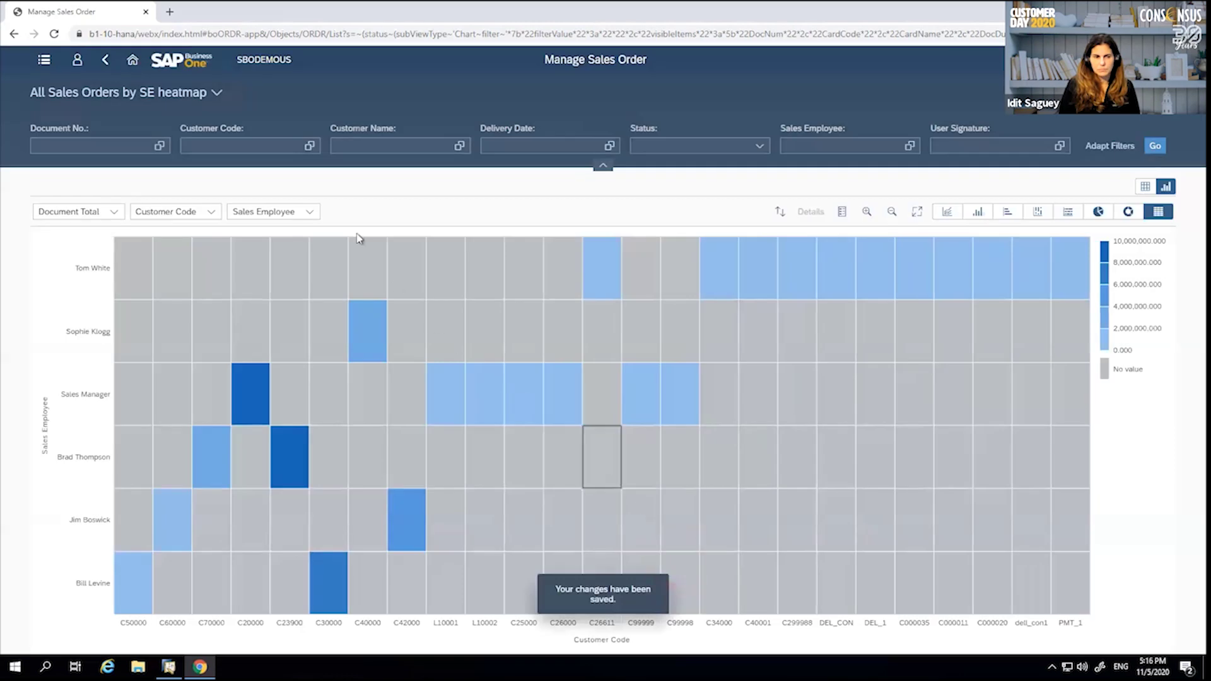
# Return to the home page and open the "All Sales Orders by SE heatmap" tile to check its heat map.
pyautogui.click(132, 59)
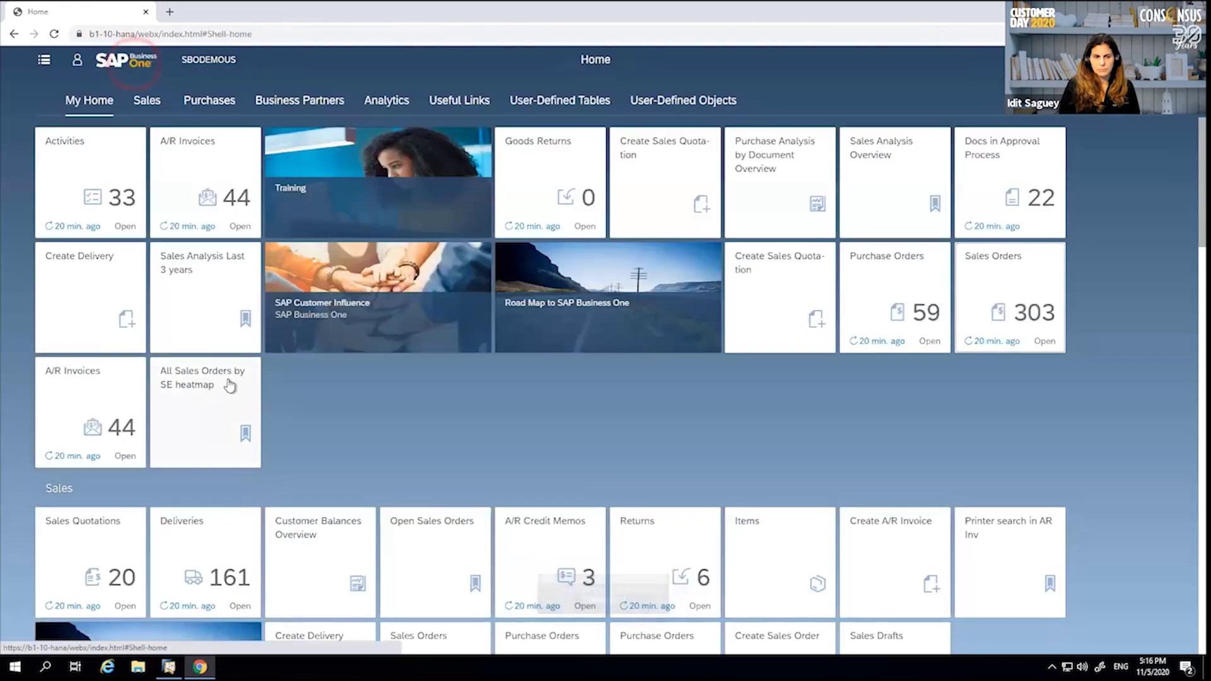
pyautogui.click(185, 391)
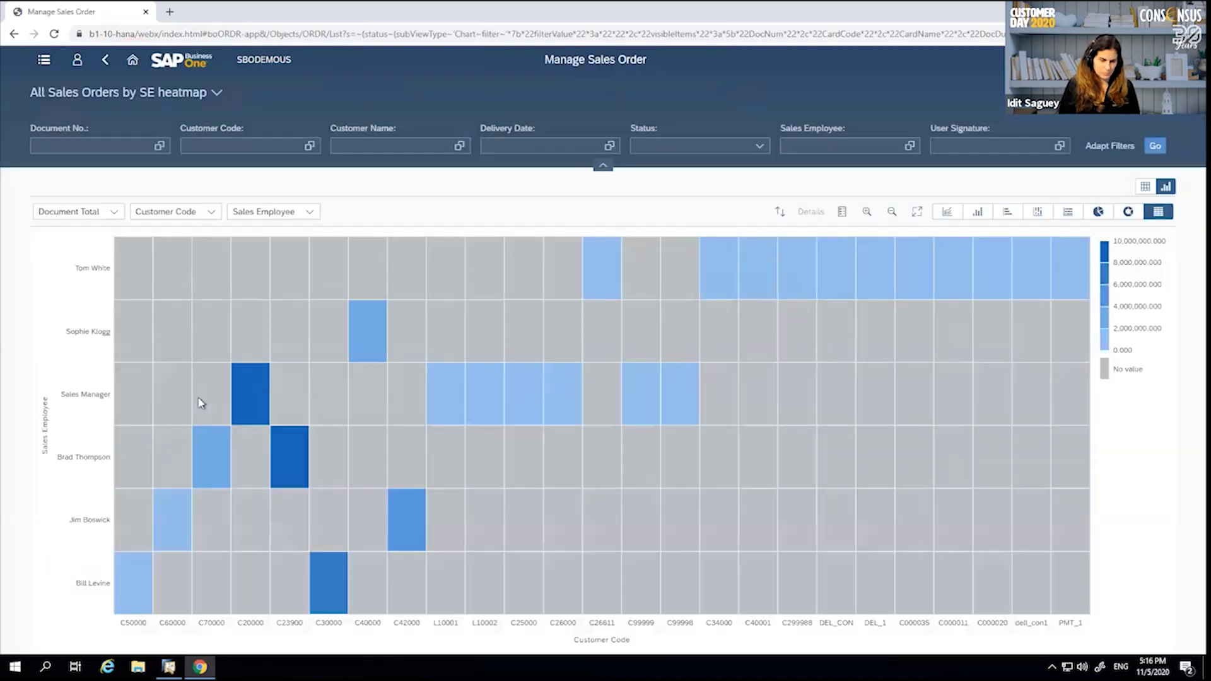
pyautogui.moveTo(612, 355)
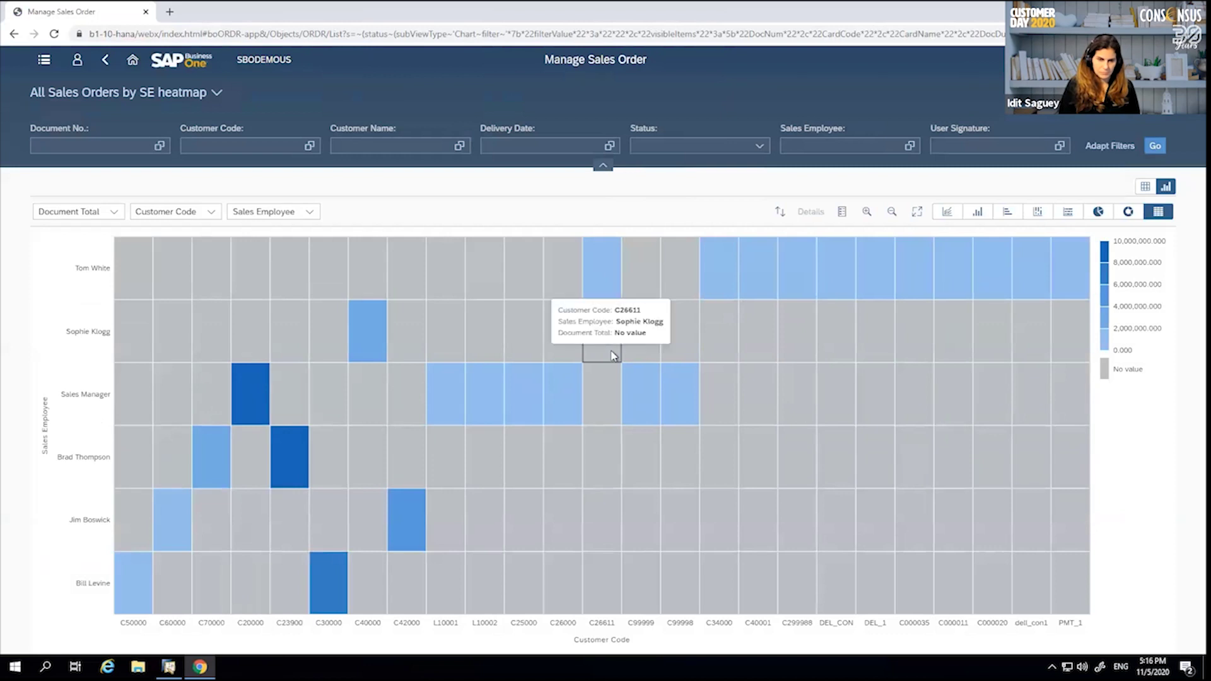
# Return to the home page and start a new delivery for the customer Maxi-Teq.
pyautogui.click(133, 61)
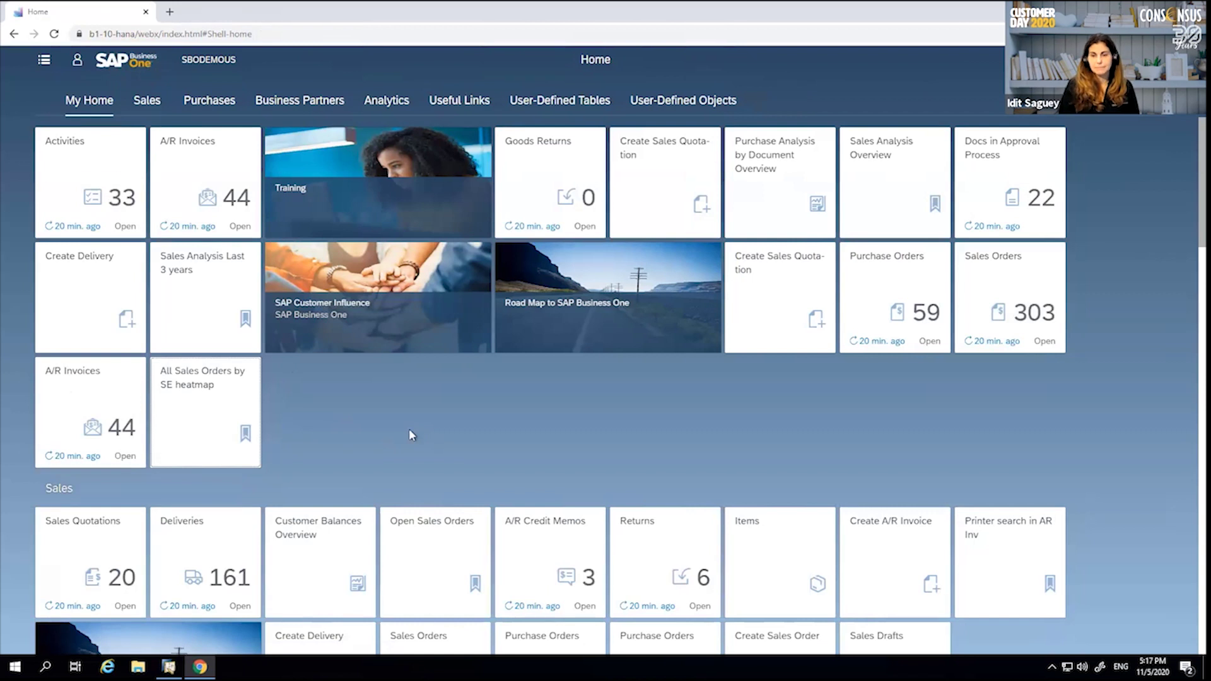
pyautogui.click(94, 298)
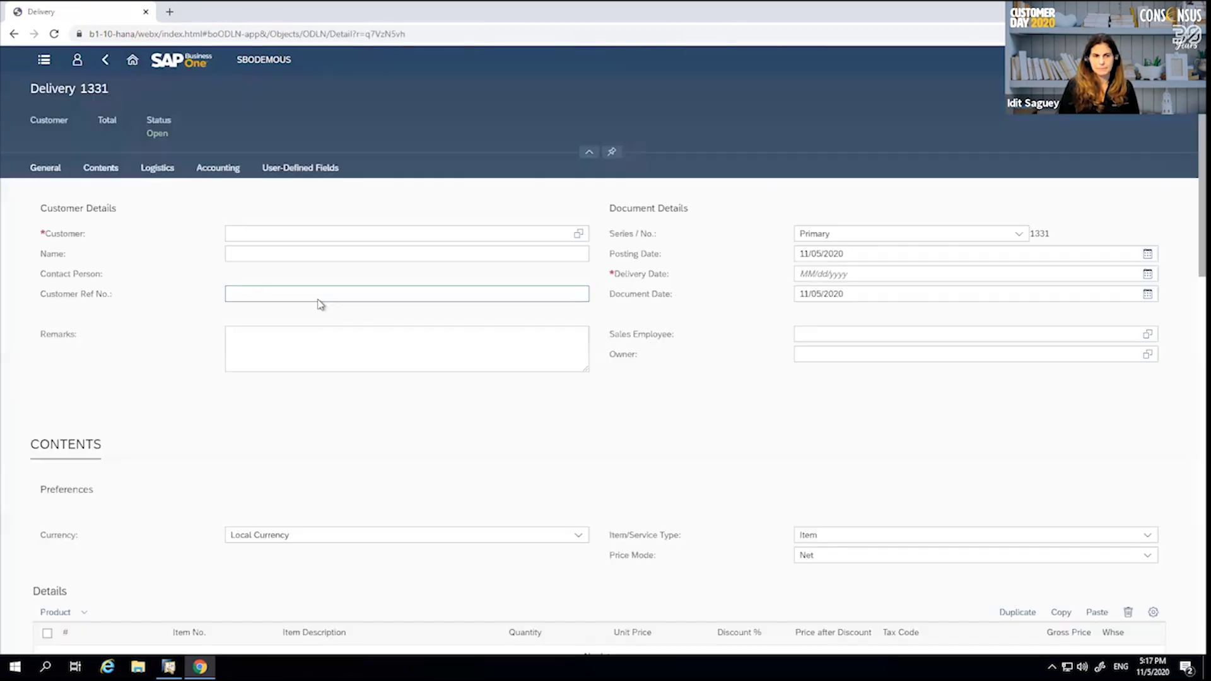
pyautogui.click(517, 234)
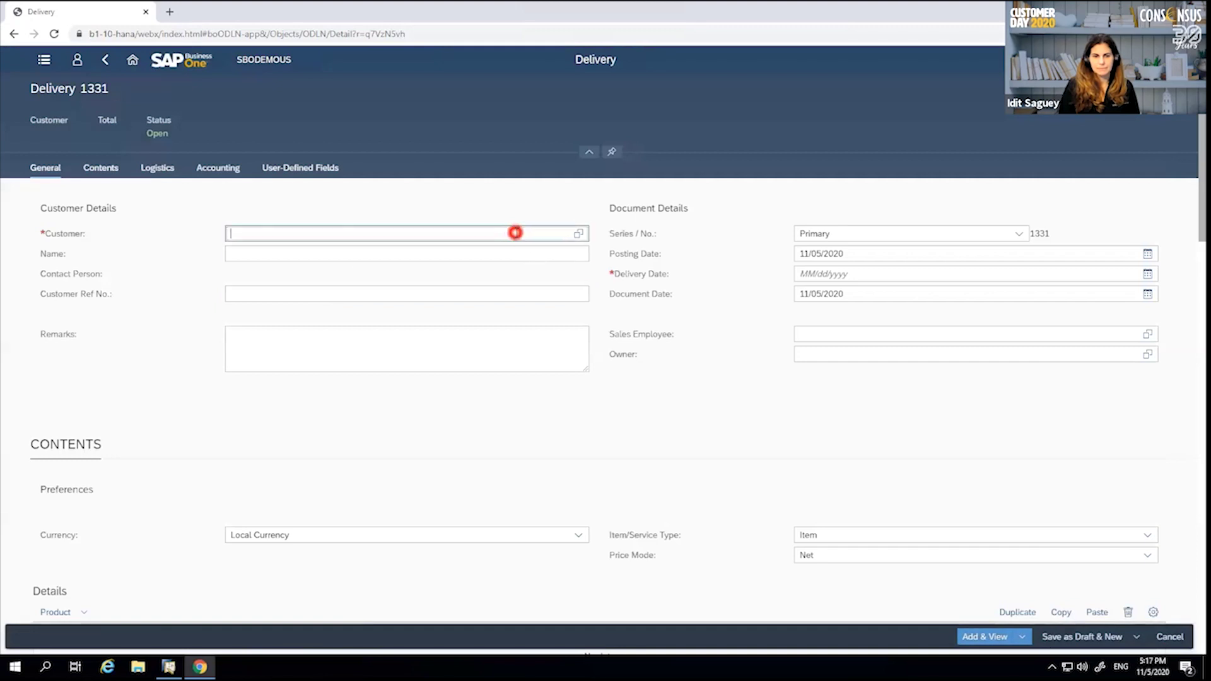
pyautogui.write('c')
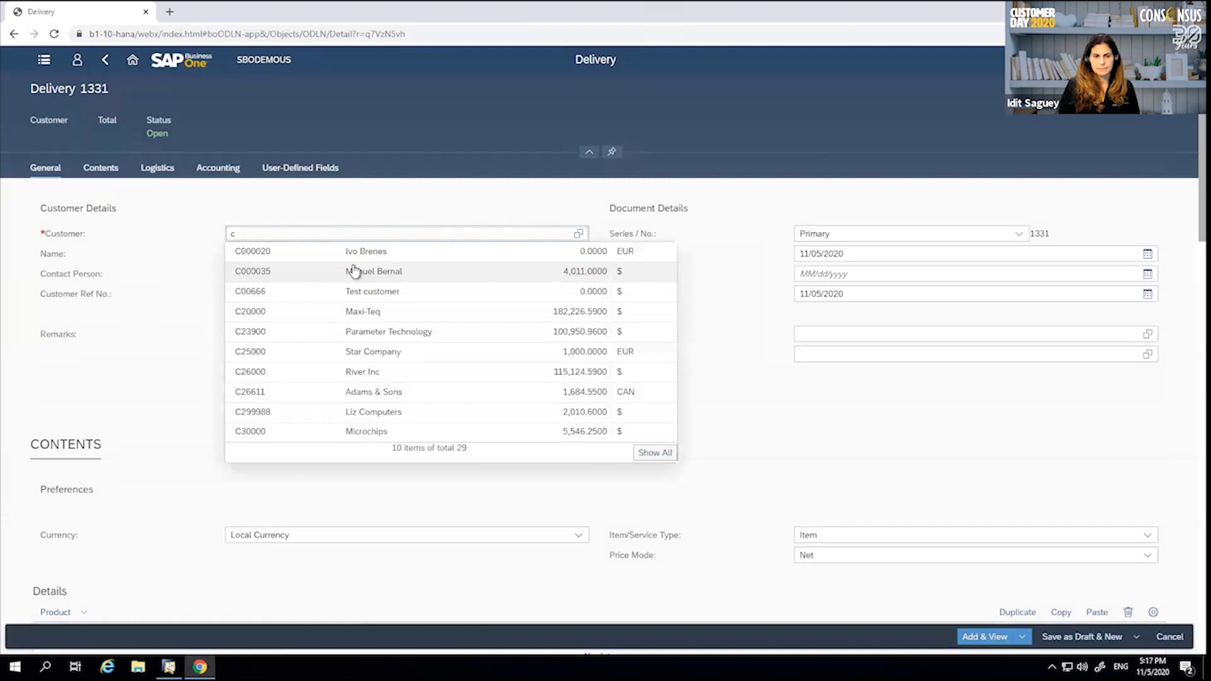
pyautogui.click(346, 312)
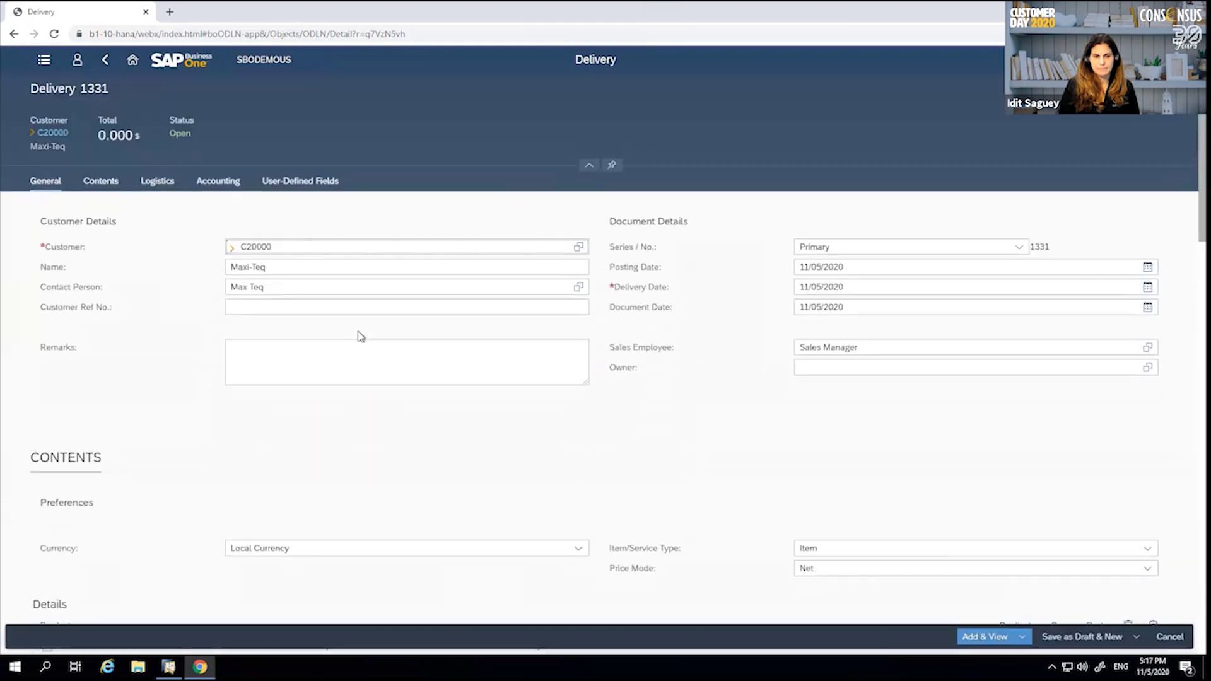
# Copy sales orders into the delivery, sorting them by posting date descending and picking the three dated 11/05/2020.
pyautogui.click(1154, 104)
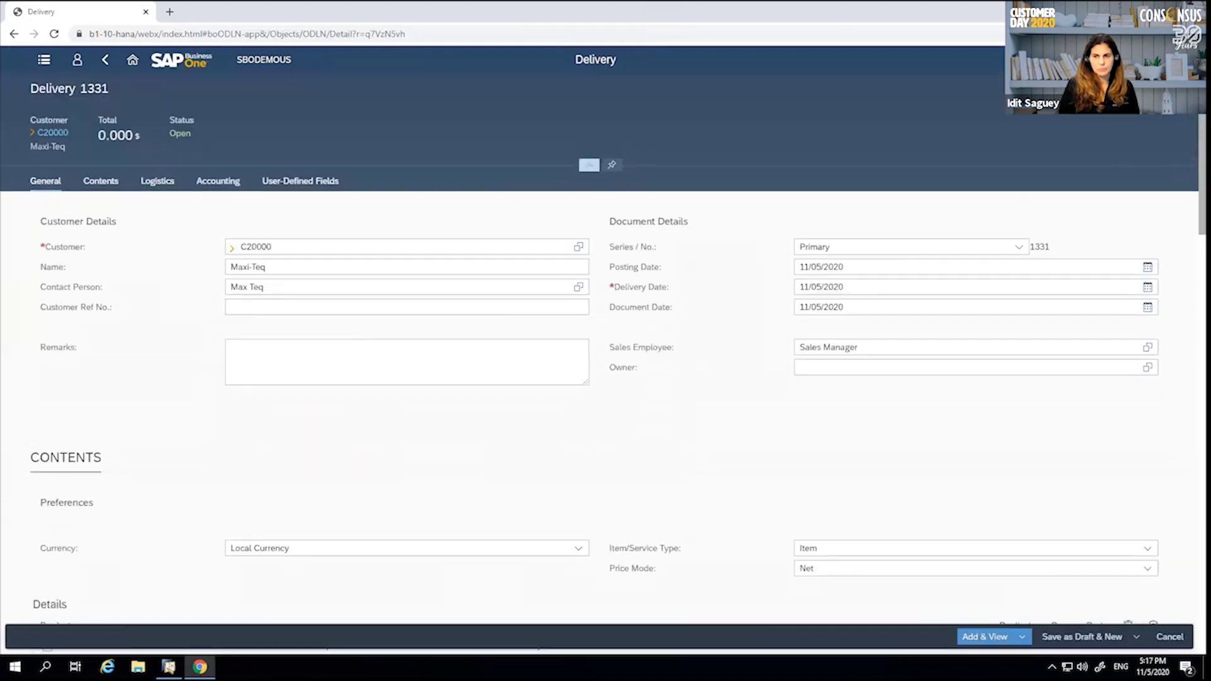
pyautogui.click(1151, 129)
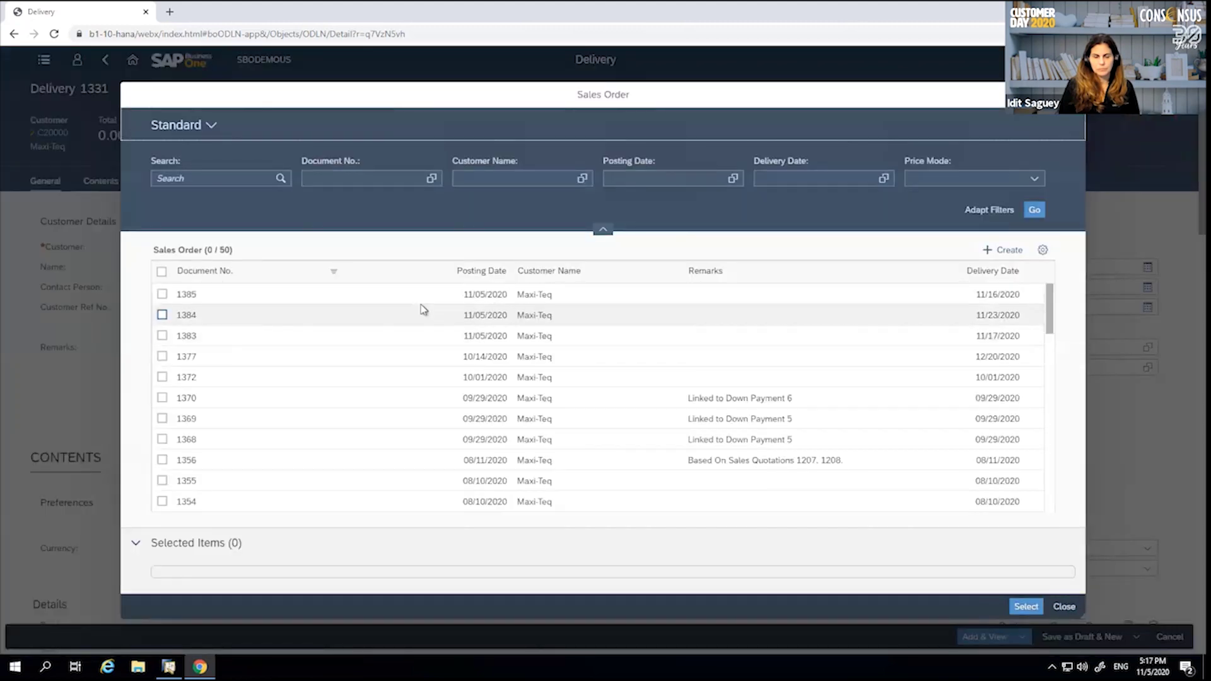
pyautogui.click(461, 273)
pyautogui.click(387, 314)
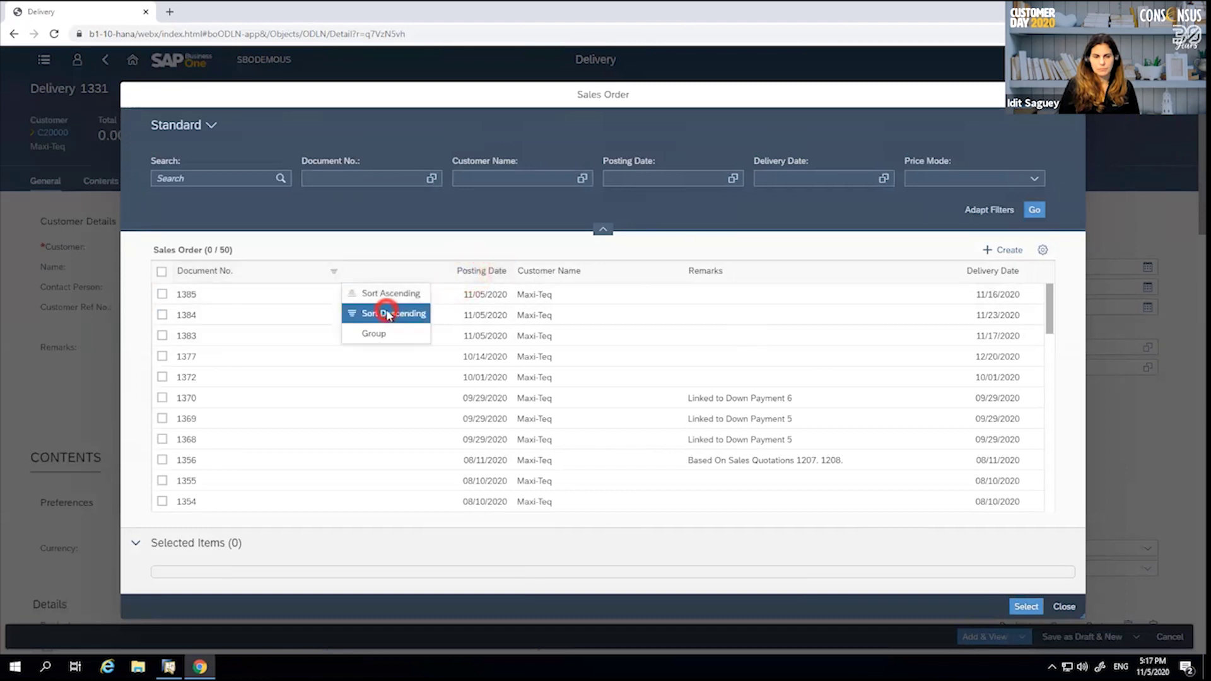
pyautogui.click(163, 294)
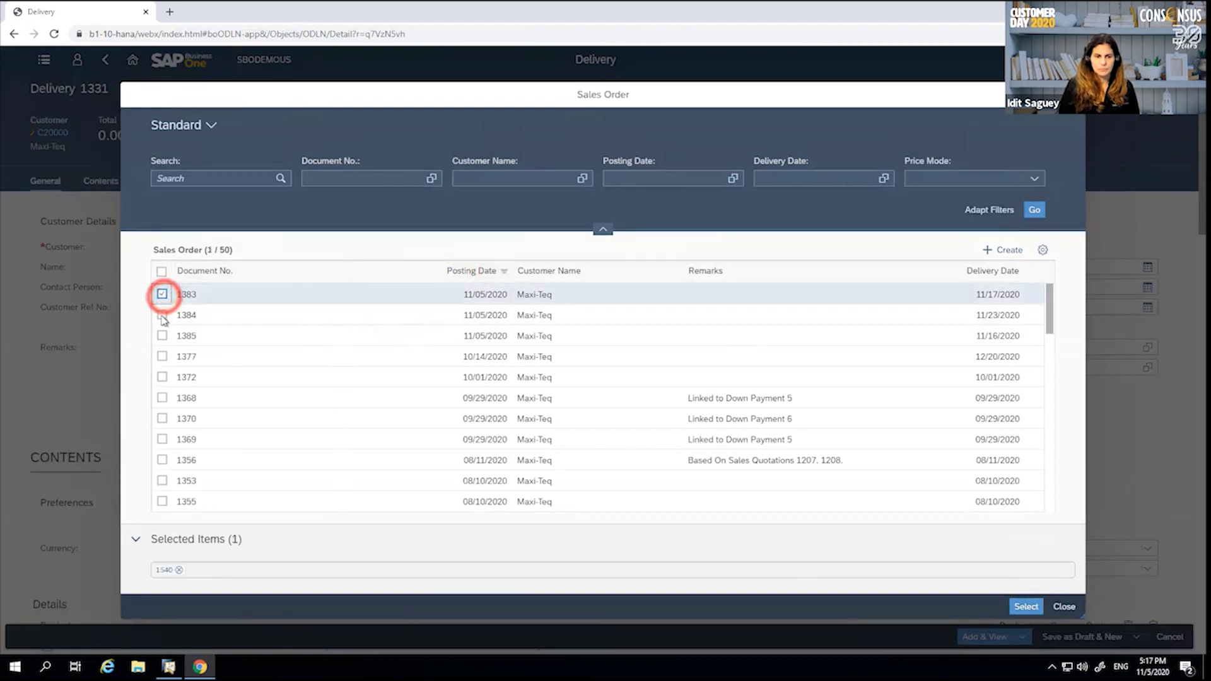
pyautogui.click(162, 315)
pyautogui.click(162, 336)
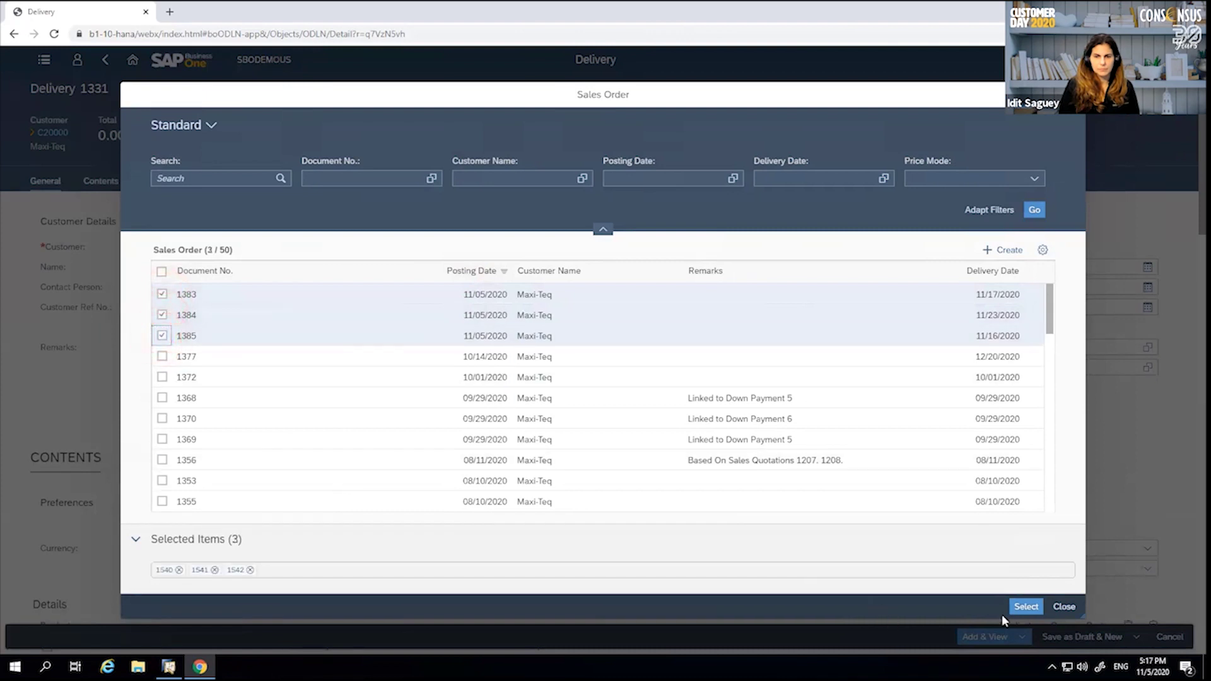
pyautogui.click(1023, 606)
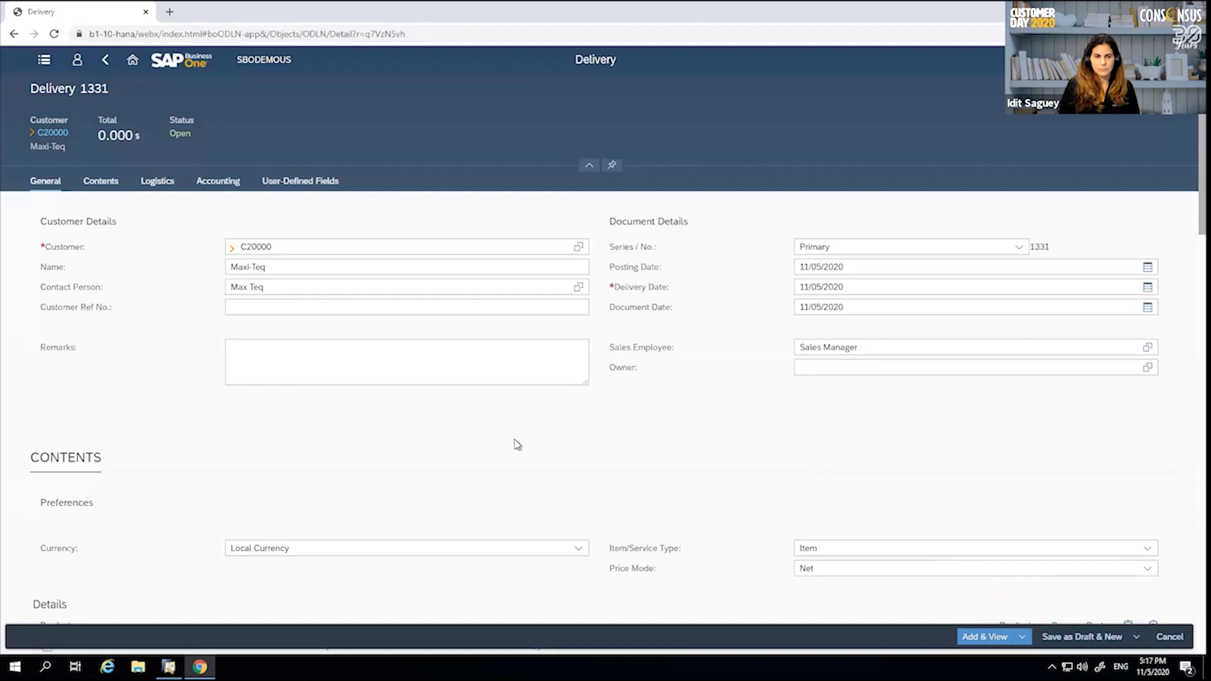
# Review the copied item rows and delete rows 2 and 3 (J.B. Officeprint 1111 and 1186) from the delivery.
pyautogui.scroll(-5, 455, 468)
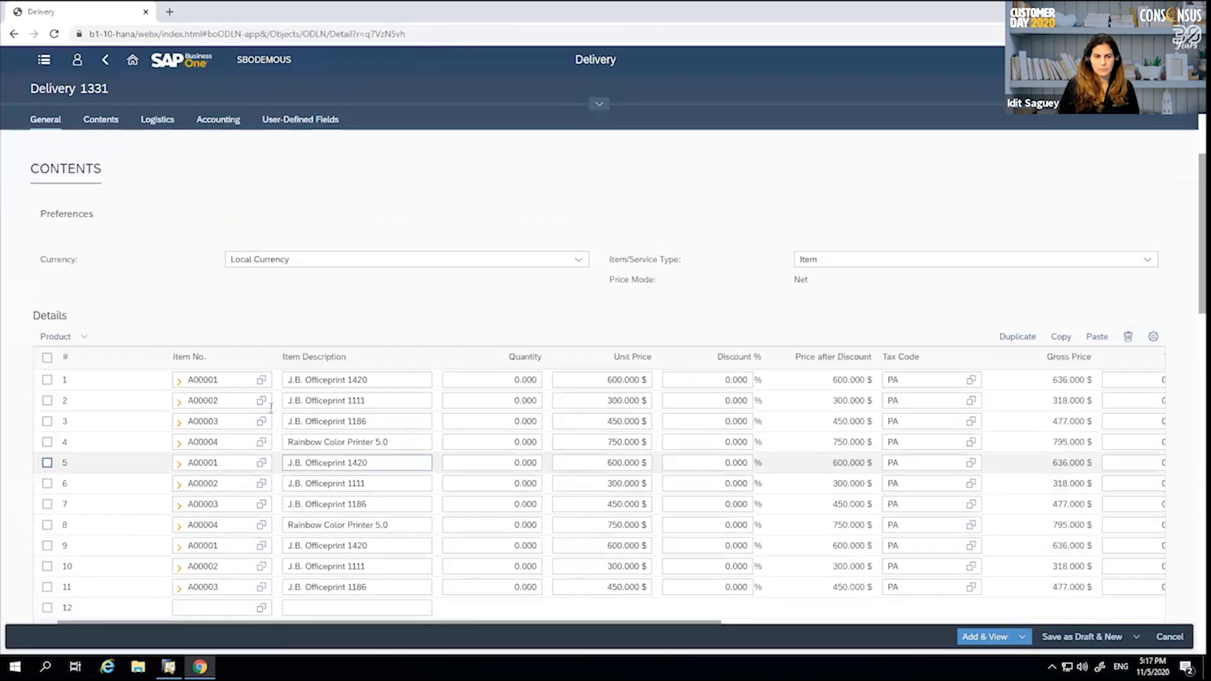
pyautogui.scroll(-4, 595, 468)
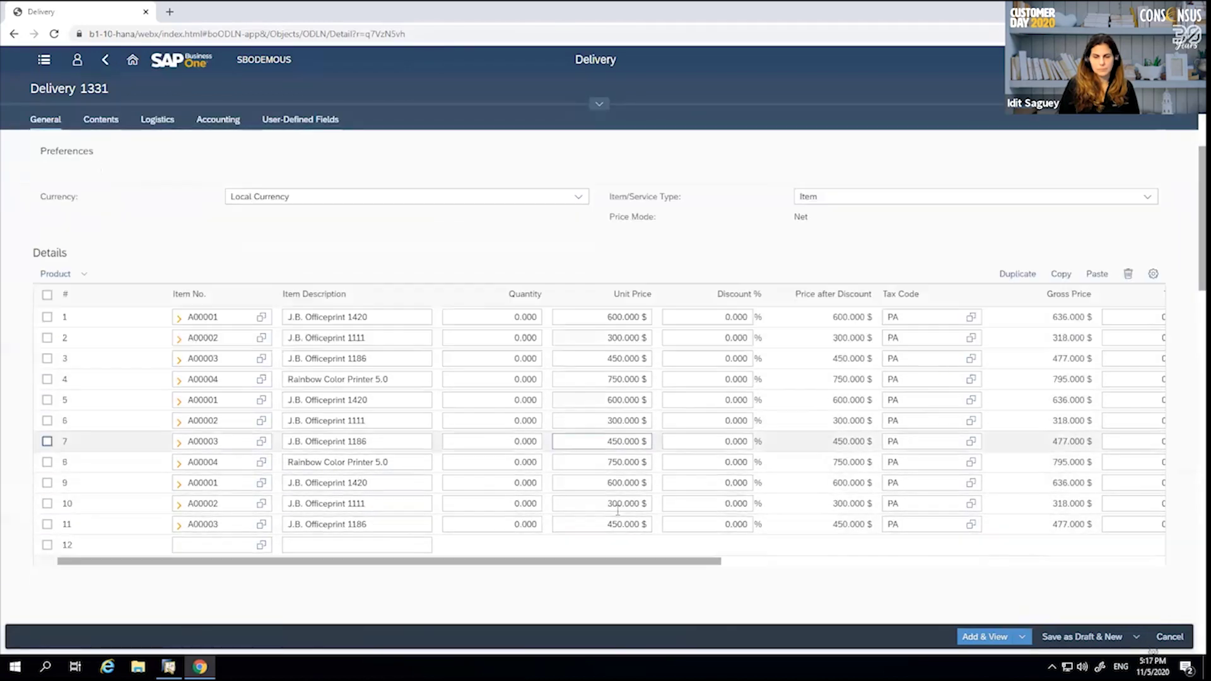
pyautogui.scroll(3, 595, 465)
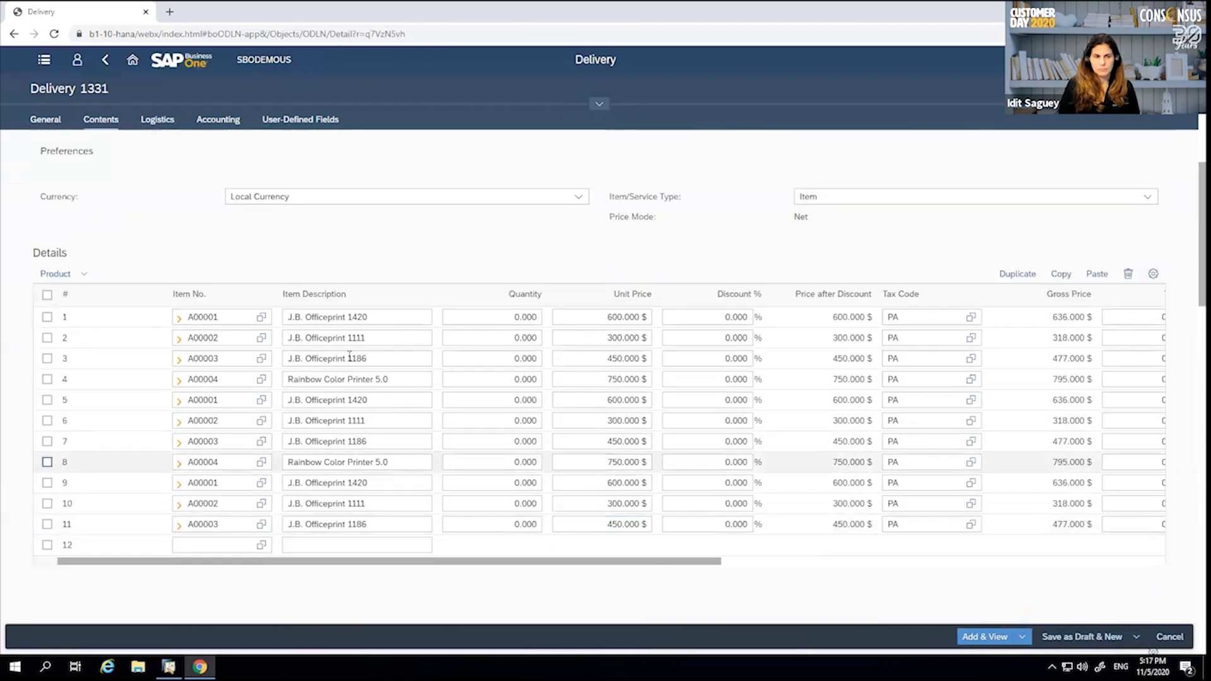
pyautogui.click(45, 341)
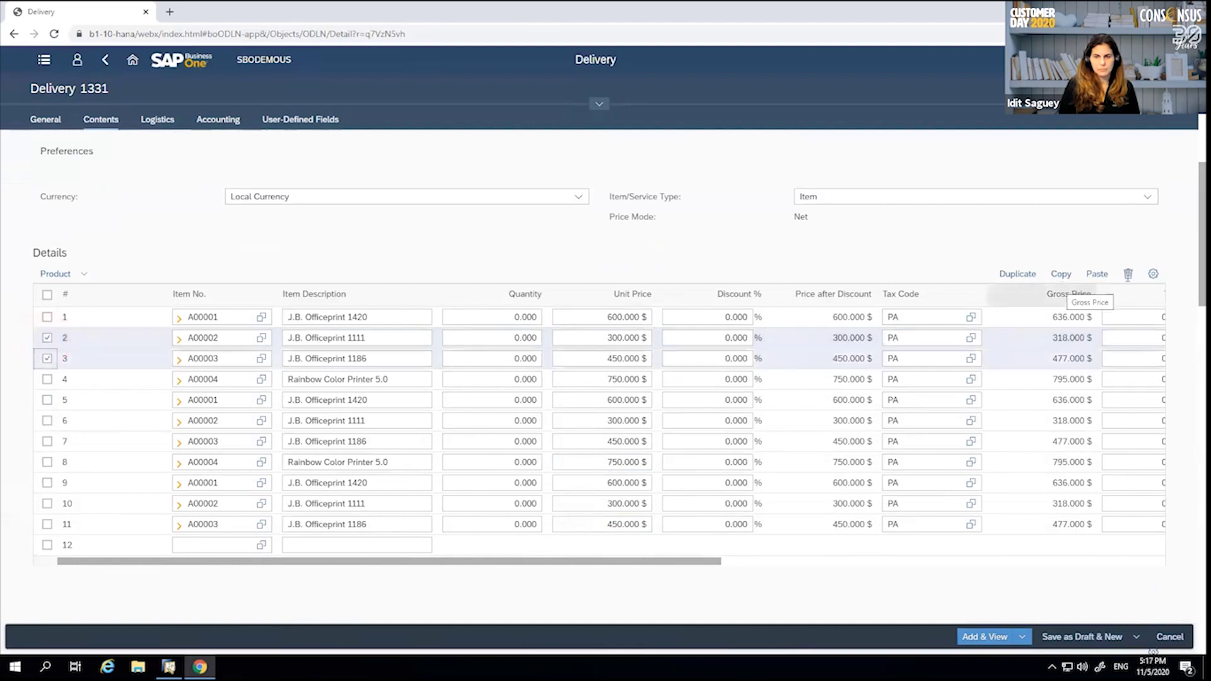
pyautogui.click(1128, 273)
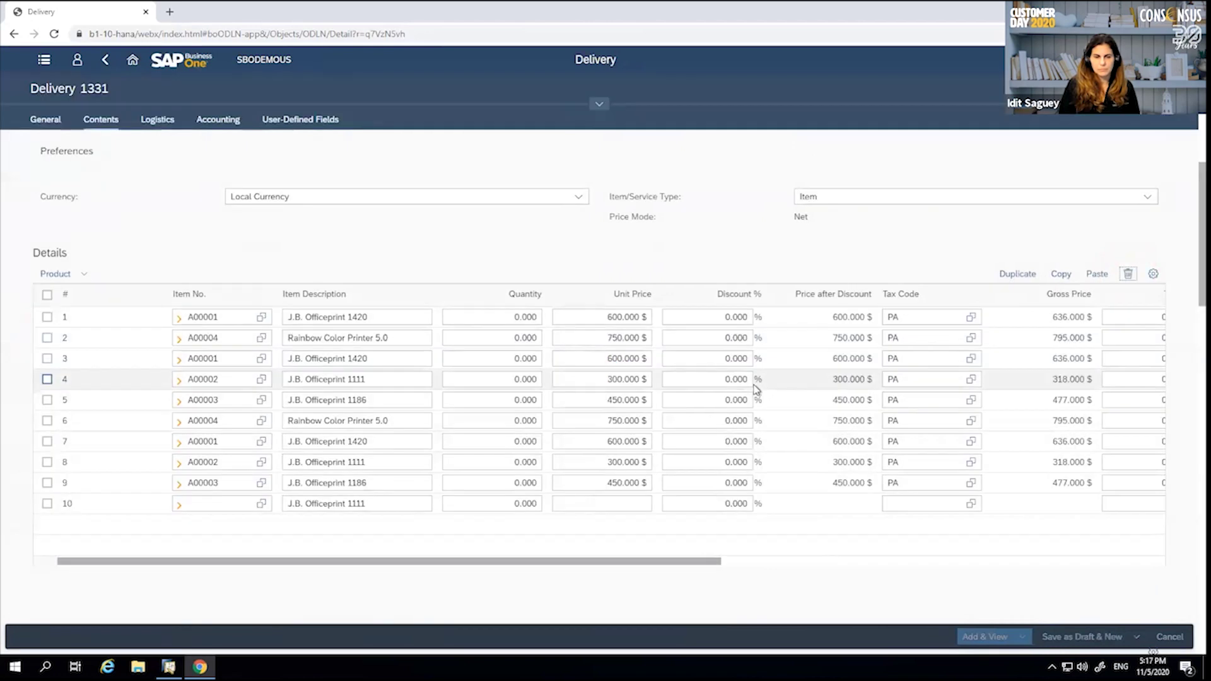
# Look up the delivery's ship-to address in Google Maps, accepting the cookie notice, and return to the delivery.
pyautogui.scroll(-3, 411, 311)
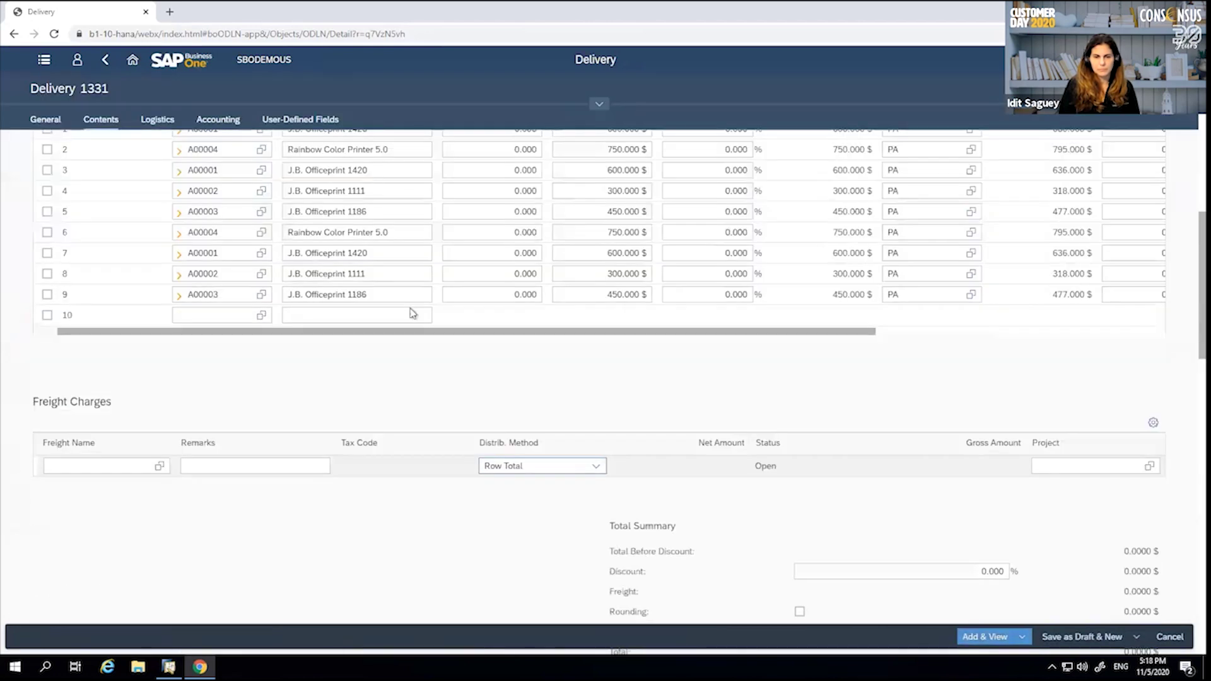
pyautogui.click(163, 125)
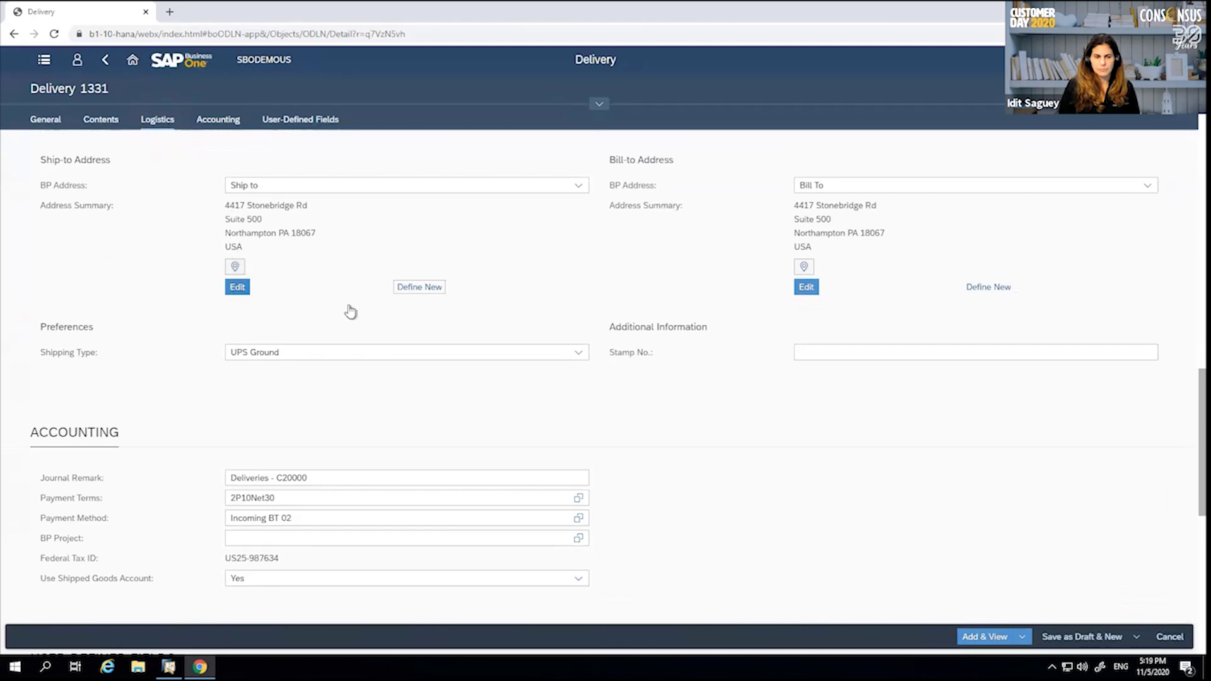
pyautogui.click(235, 267)
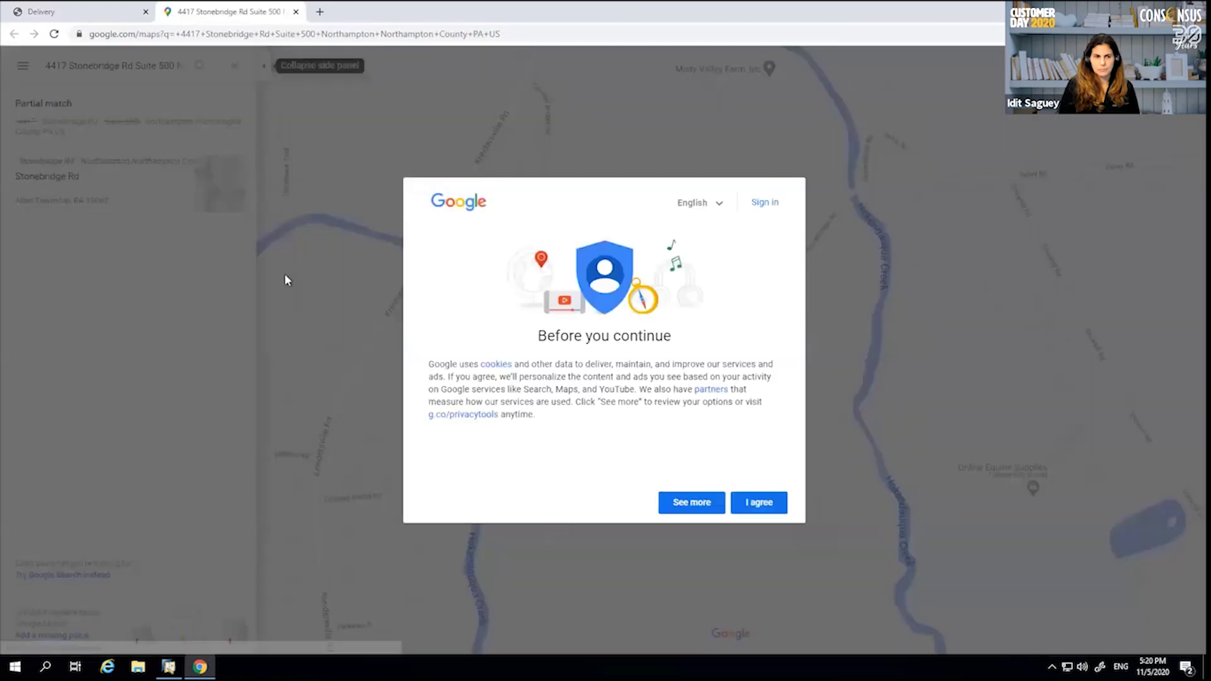
pyautogui.click(743, 508)
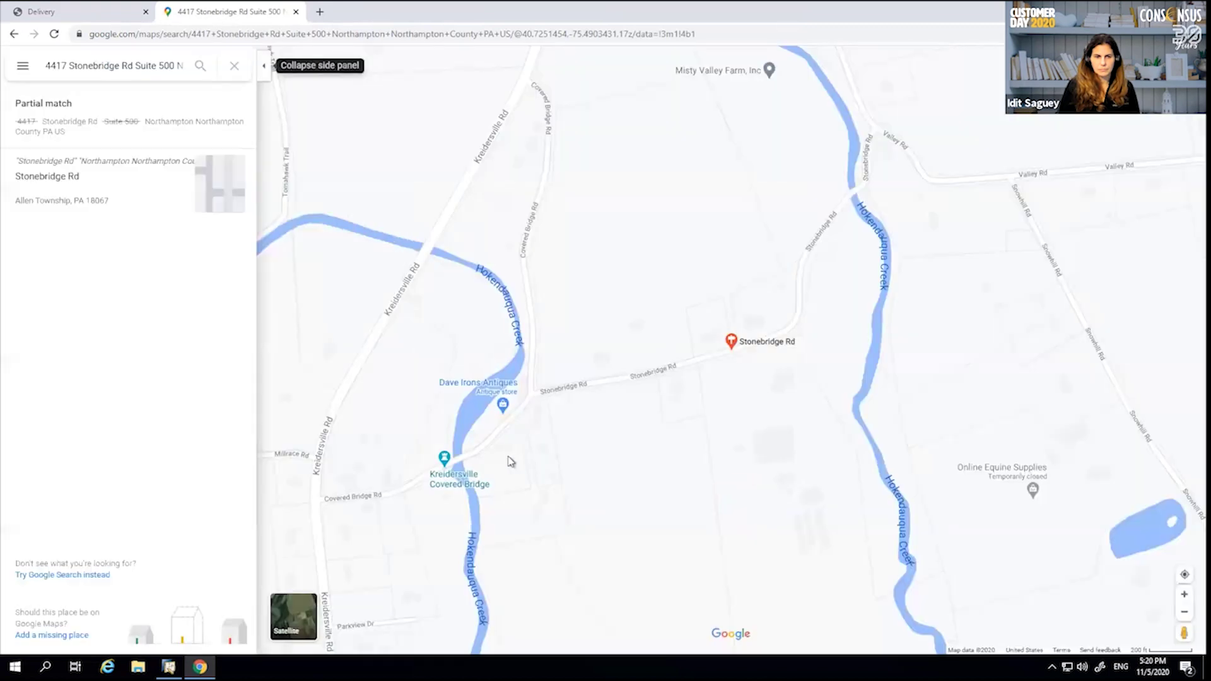
pyautogui.click(101, 15)
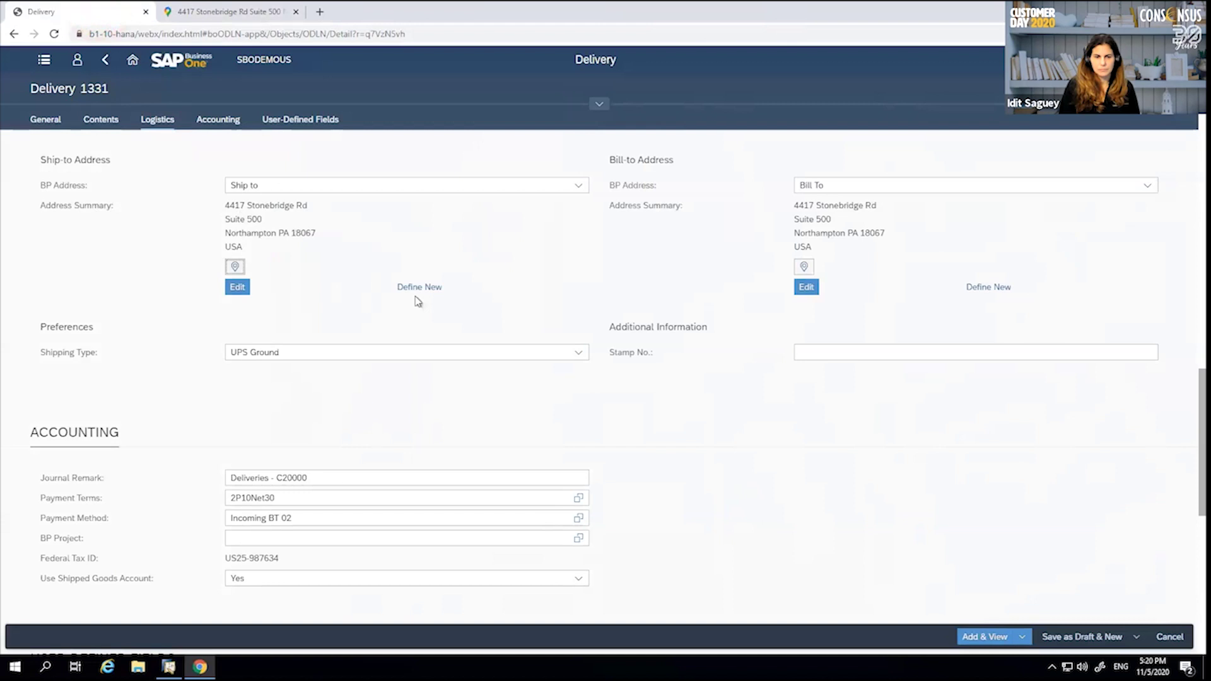
# Define a new ship-to address, filling in its street, block, city, zip code and state from the saved autofill entry.
pyautogui.click(418, 289)
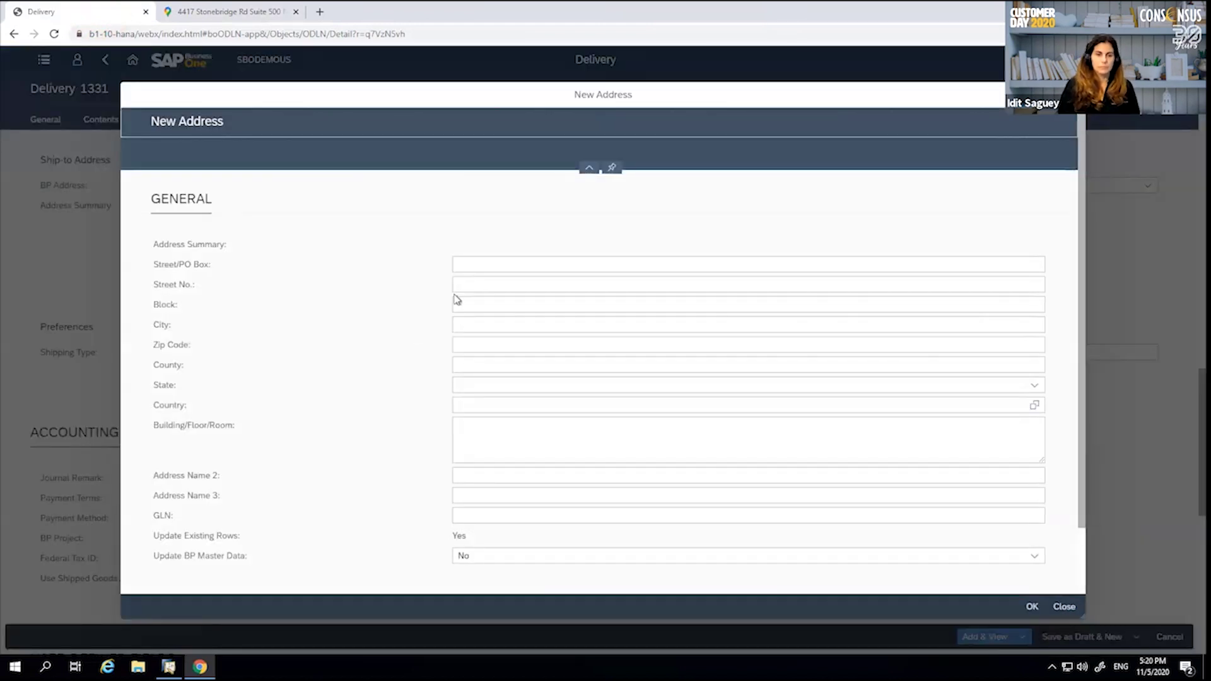
pyautogui.click(472, 289)
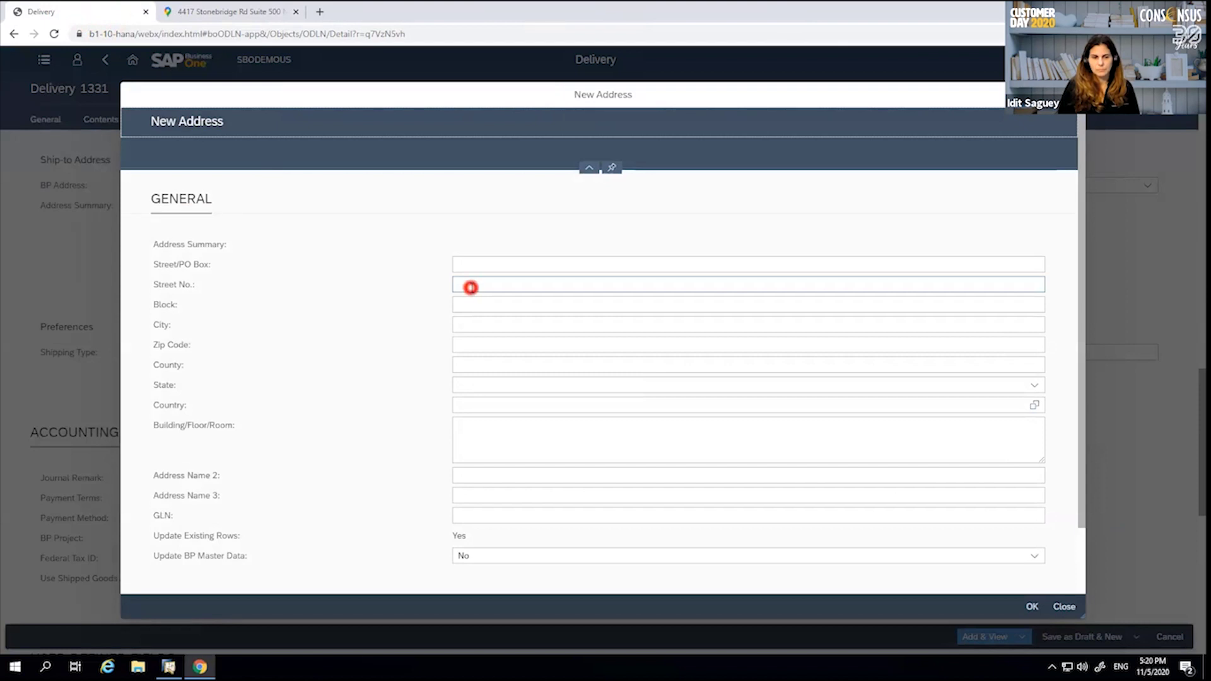
pyautogui.press('Down')
pyautogui.press('Return')
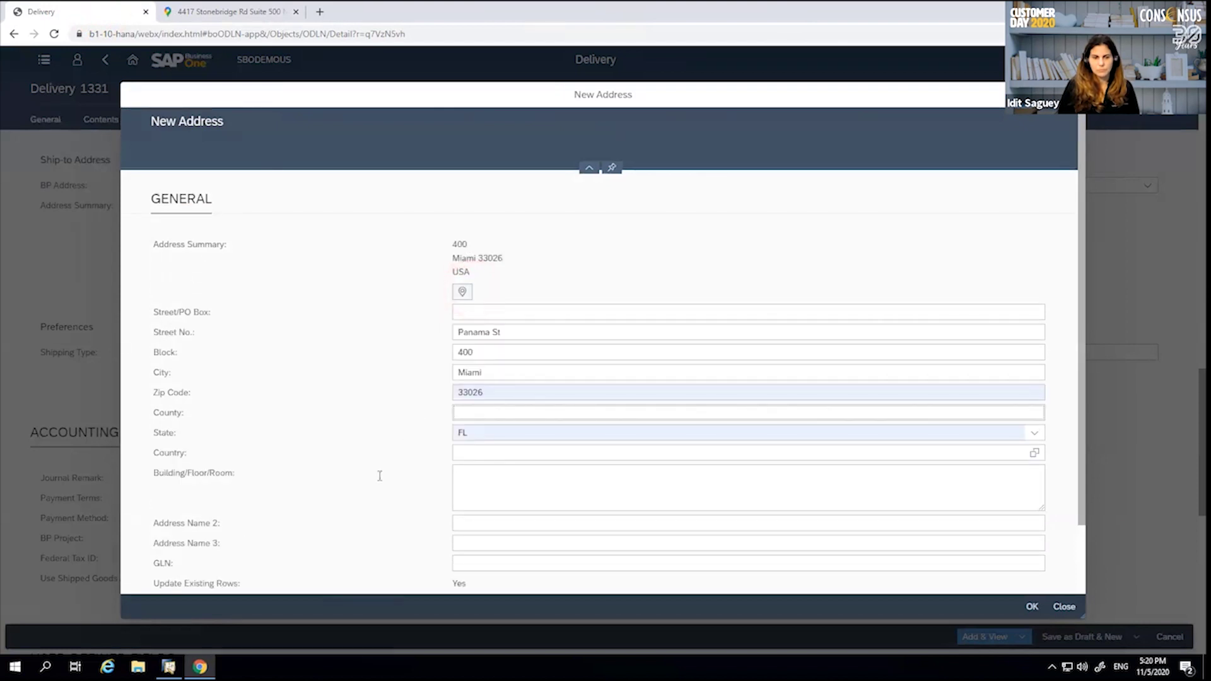
pyautogui.scroll(-2, 380, 476)
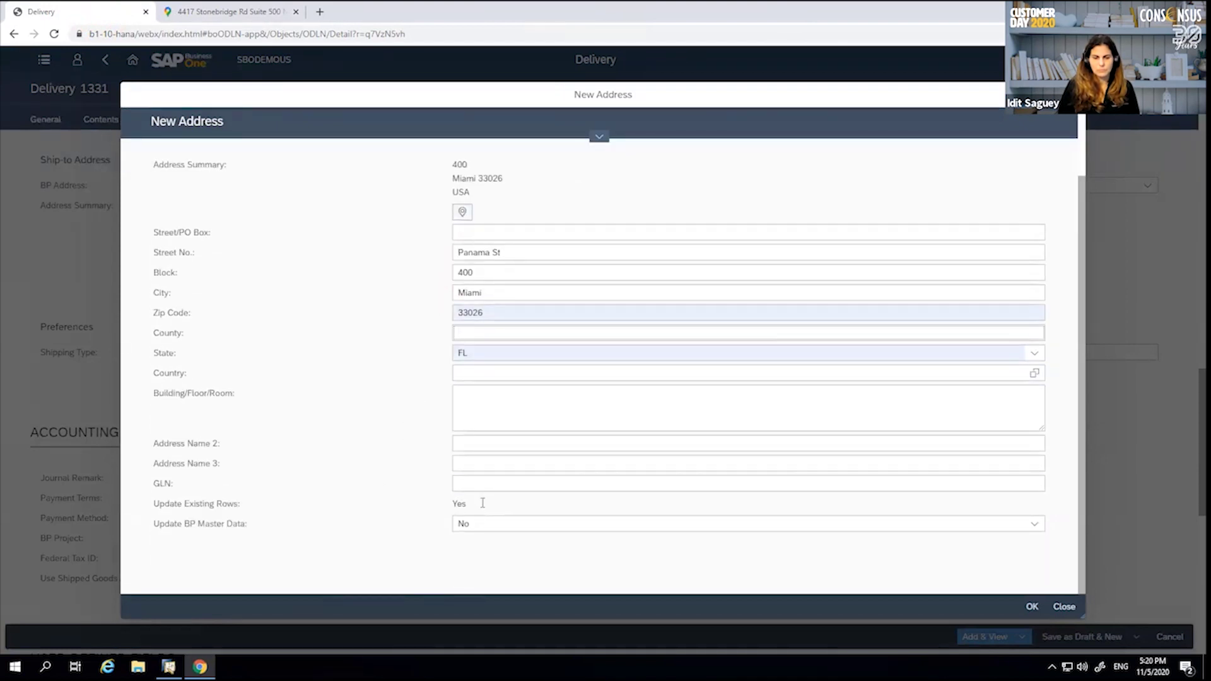
# Set Update BP Master Data to Yes, enter the address ID "Home" and confirm the new address.
pyautogui.click(1034, 523)
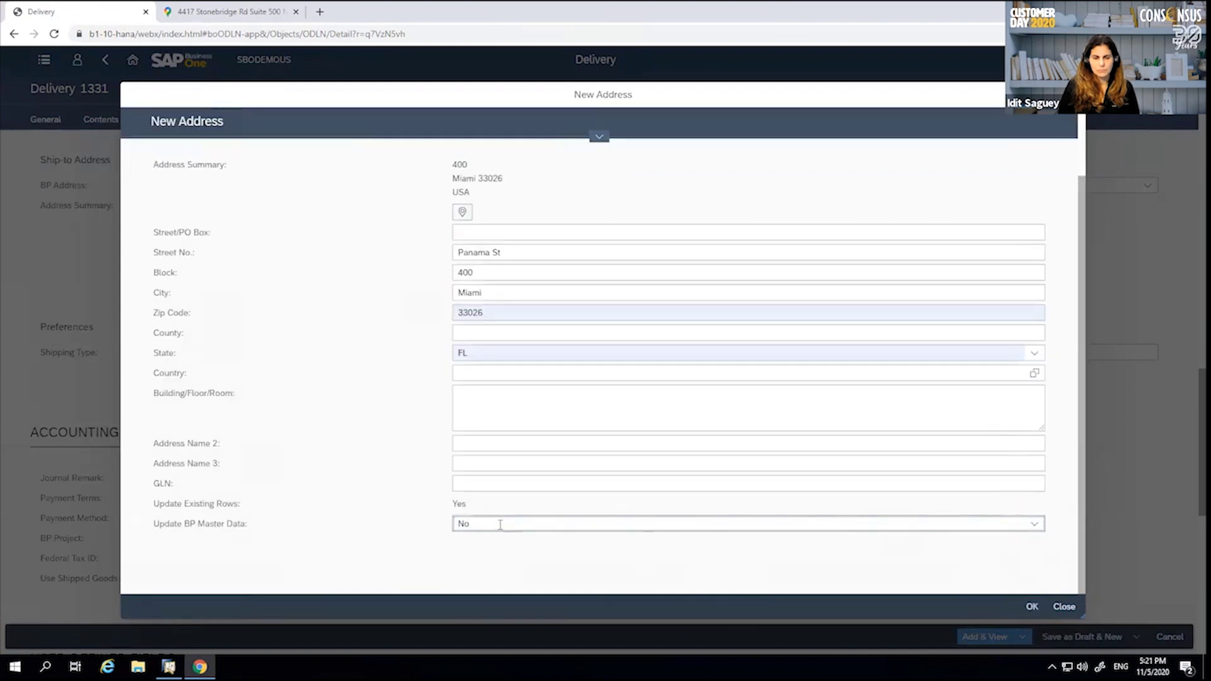
pyautogui.click(1034, 523)
pyautogui.click(617, 542)
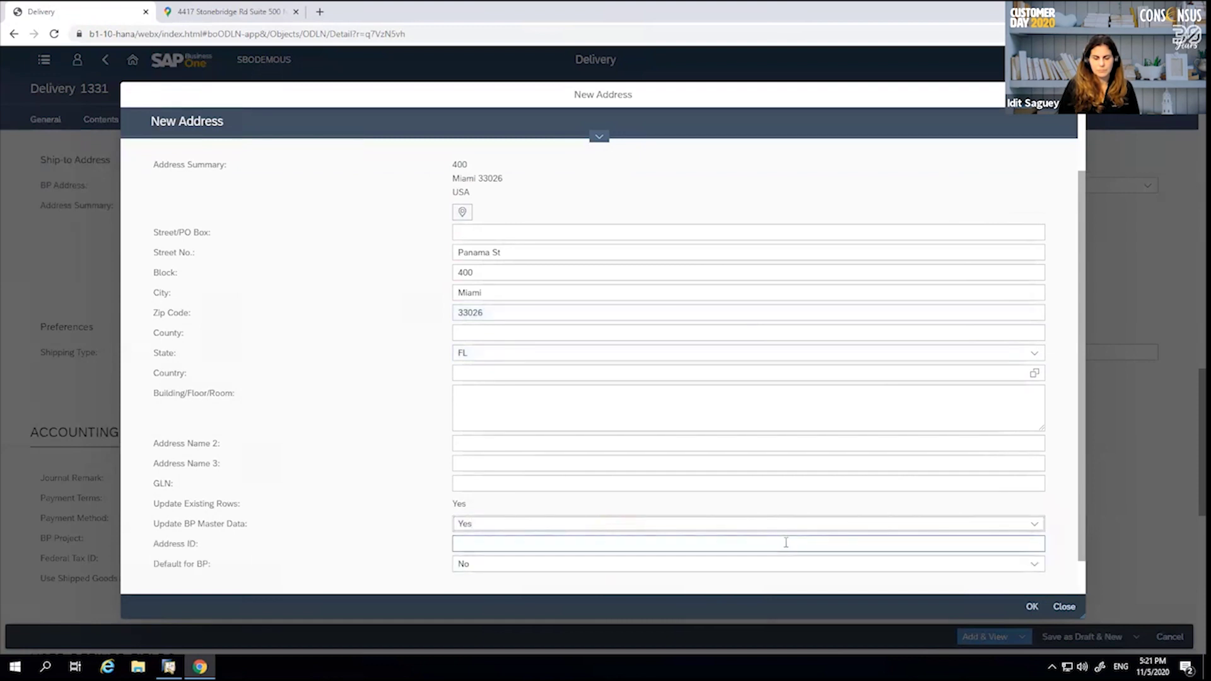
pyautogui.click(704, 546)
pyautogui.write('HOme')
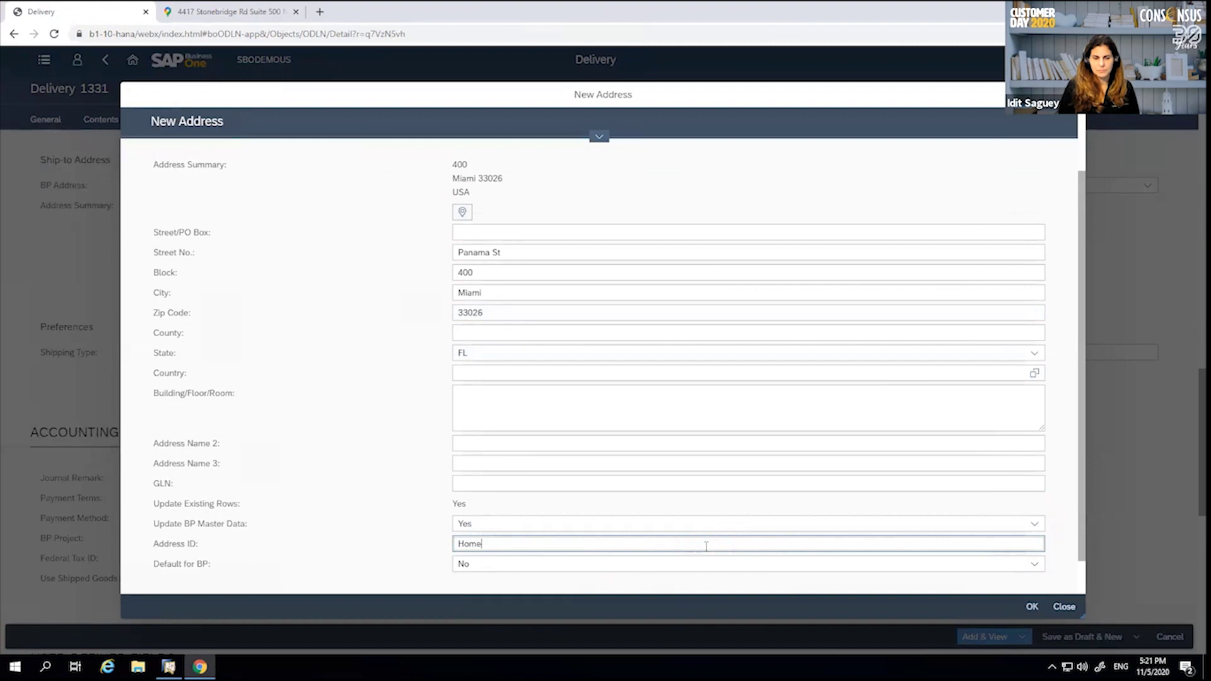
pyautogui.click(1032, 606)
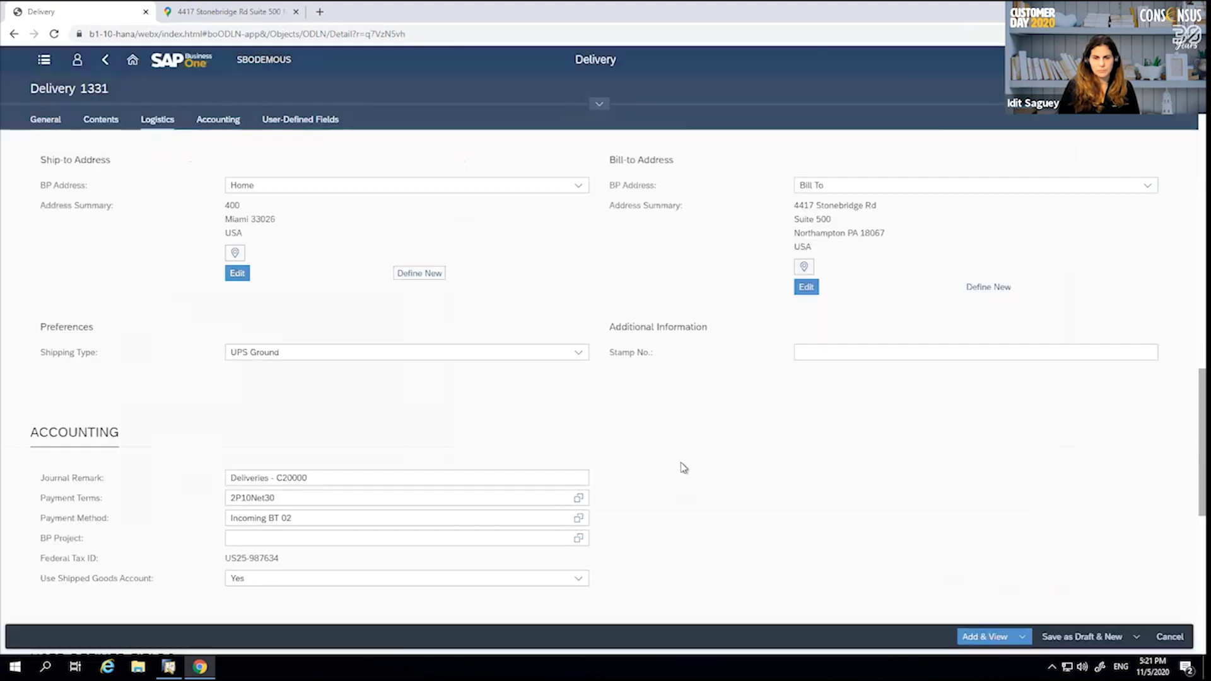
# Check the accounting and user-defined fields sections, and add the delivery so it opens for viewing.
pyautogui.scroll(-5, 683, 468)
pyautogui.scroll(2, 685, 486)
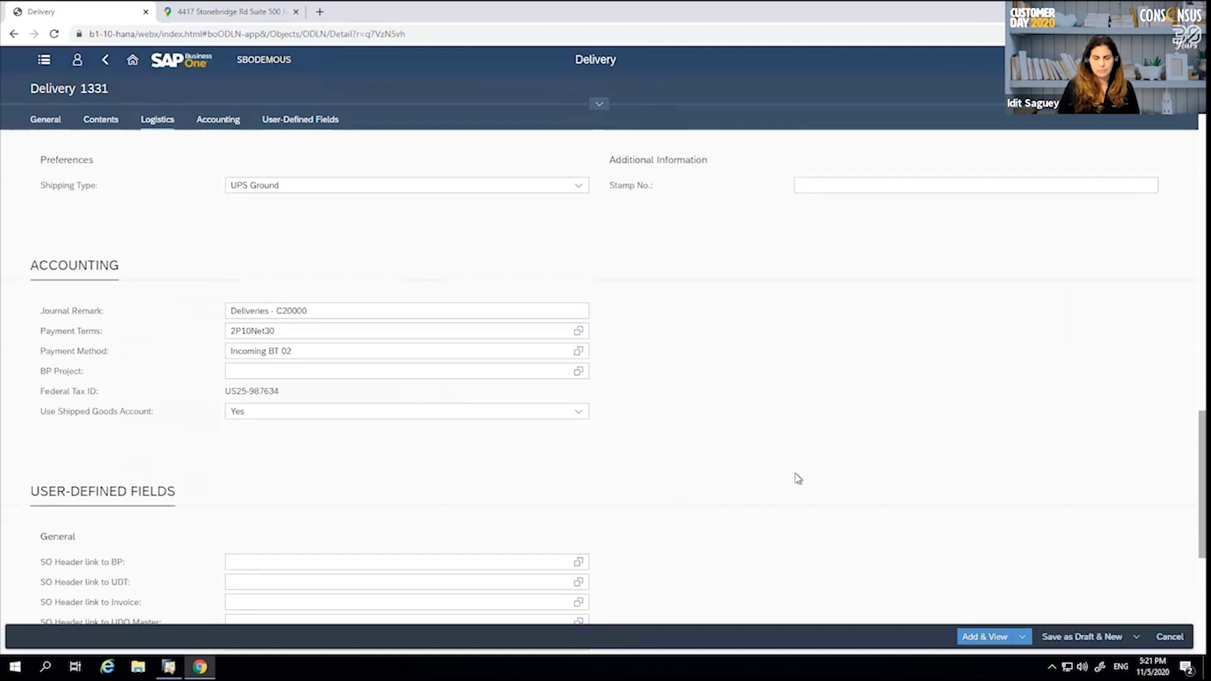
pyautogui.click(971, 639)
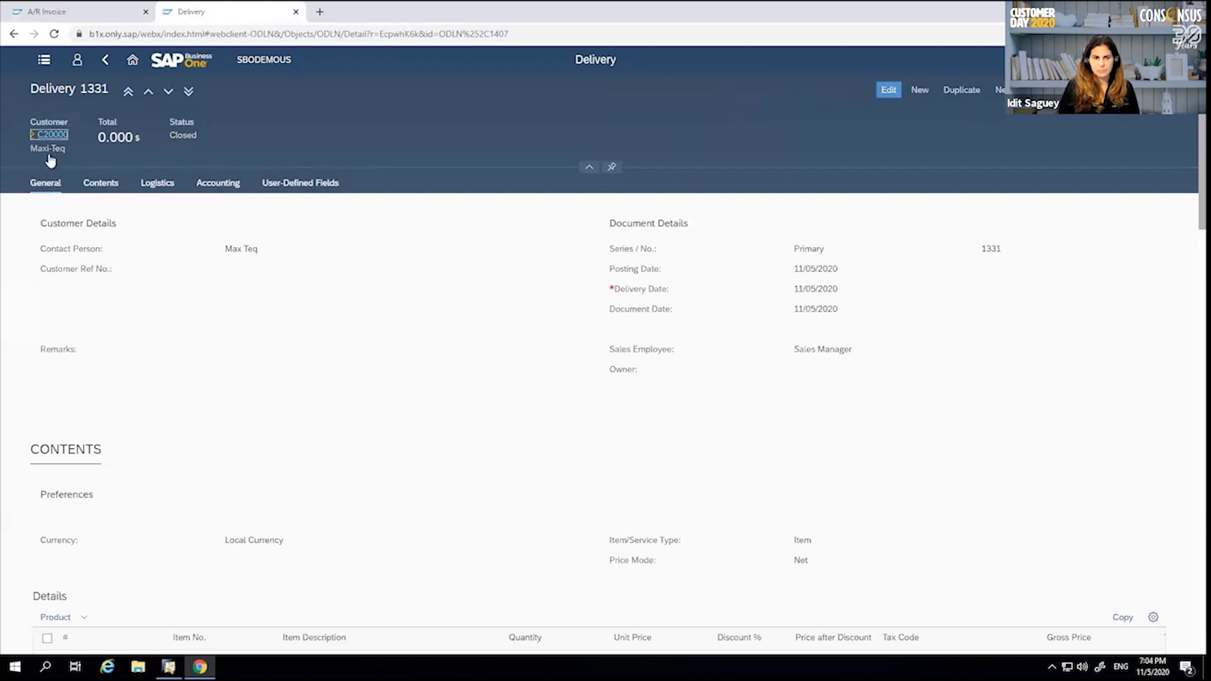
# Open the Maxi-Teq business partner record from the delivery in edit mode and check its ship-to addresses for "Home".
pyautogui.click(49, 134)
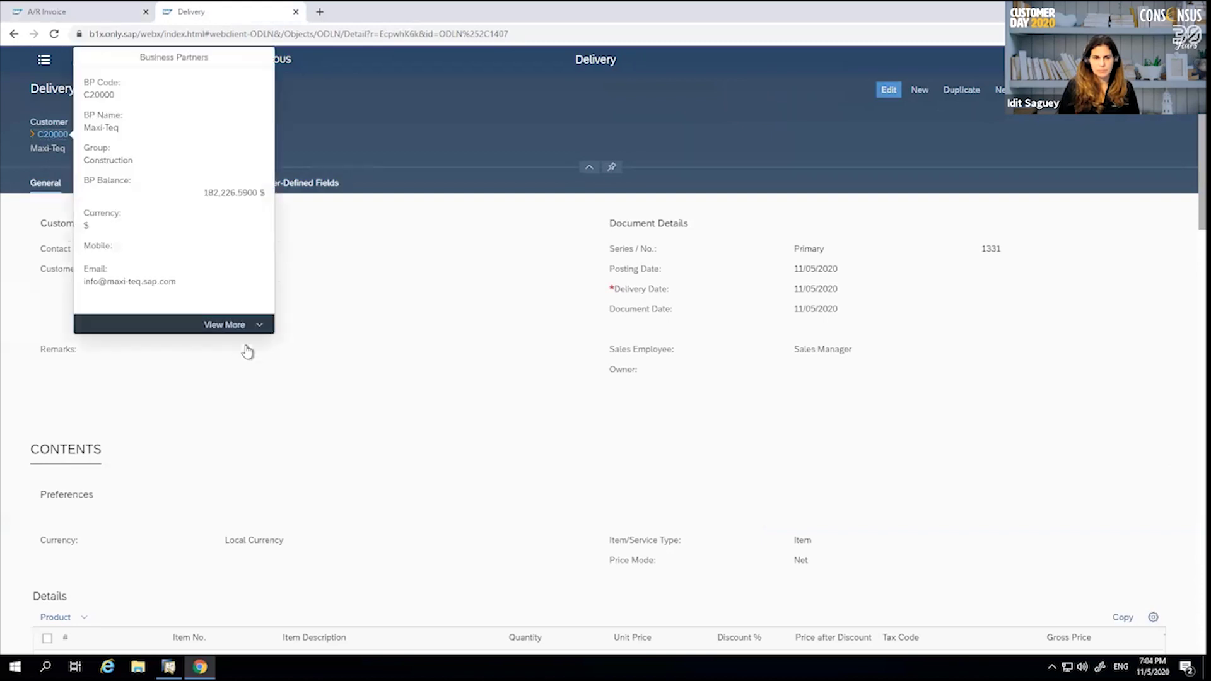
pyautogui.click(214, 325)
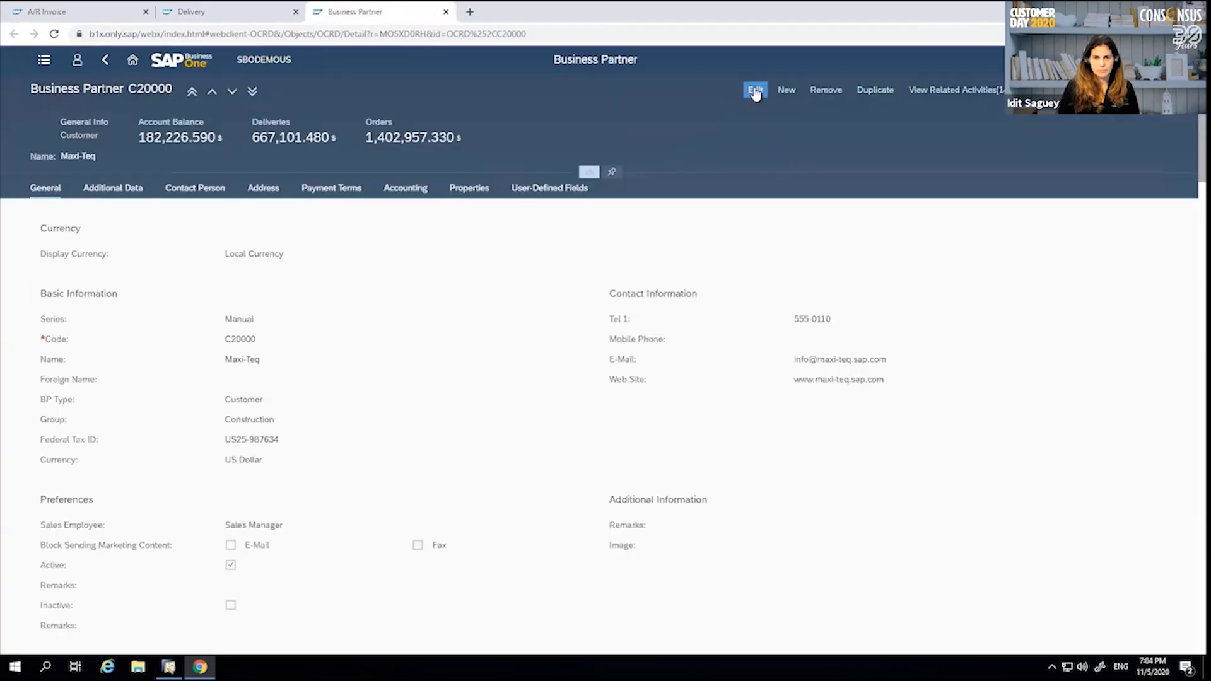
pyautogui.click(755, 93)
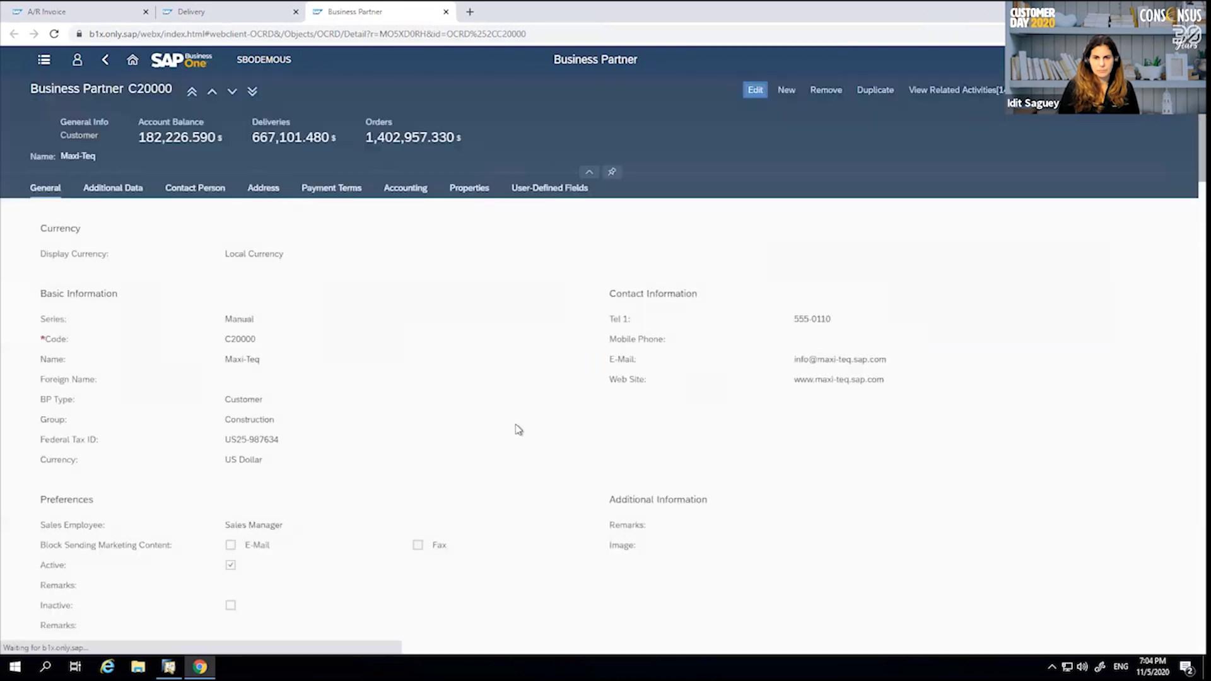
pyautogui.click(263, 192)
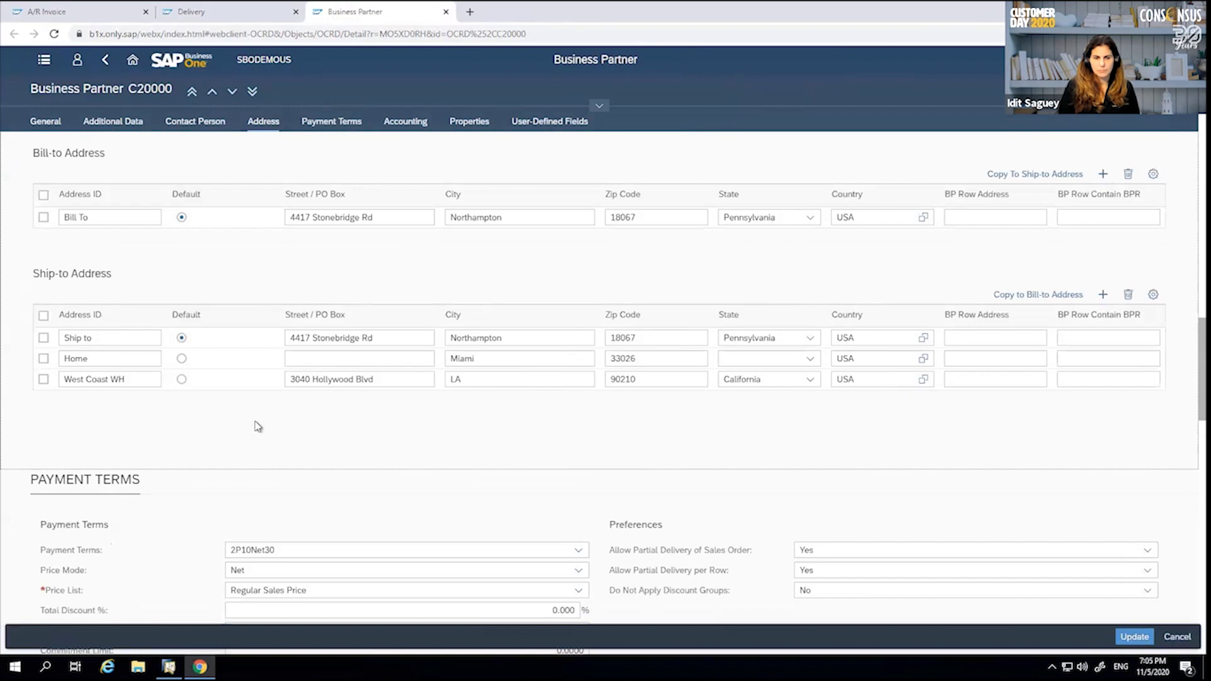
# Copy the "Home" ship-to address to the business partner's bill-to addresses and update the record.
pyautogui.click(94, 359)
pyautogui.click(529, 405)
pyautogui.click(43, 359)
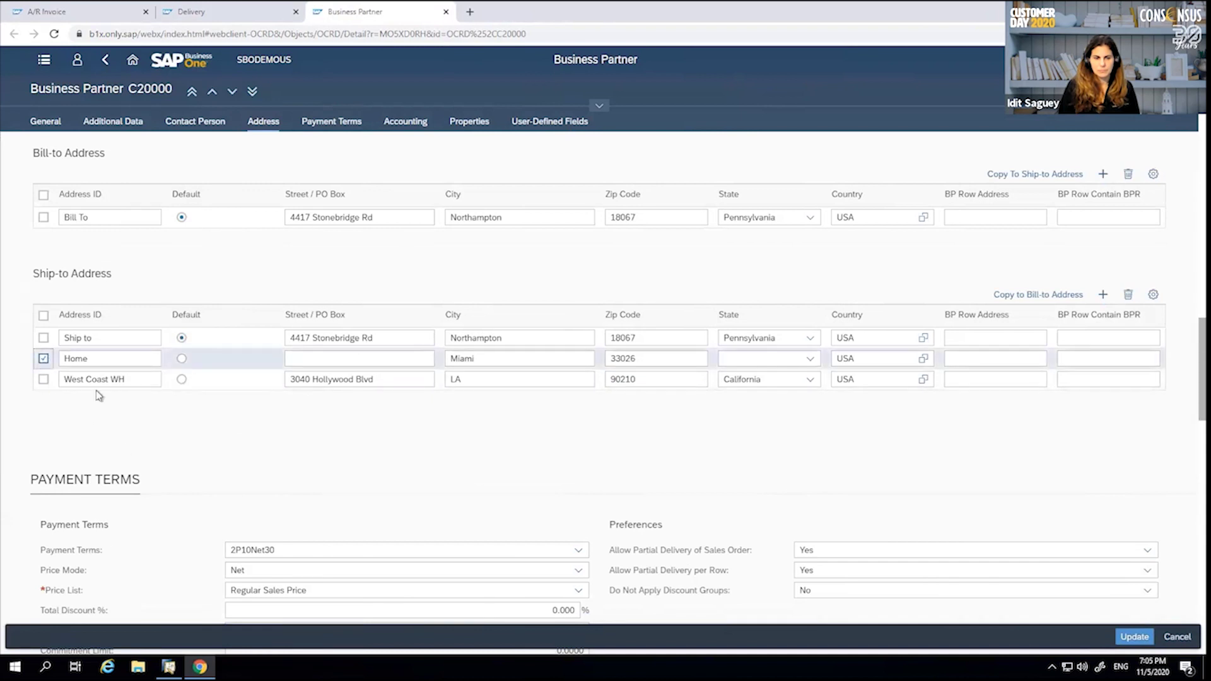
pyautogui.click(1022, 295)
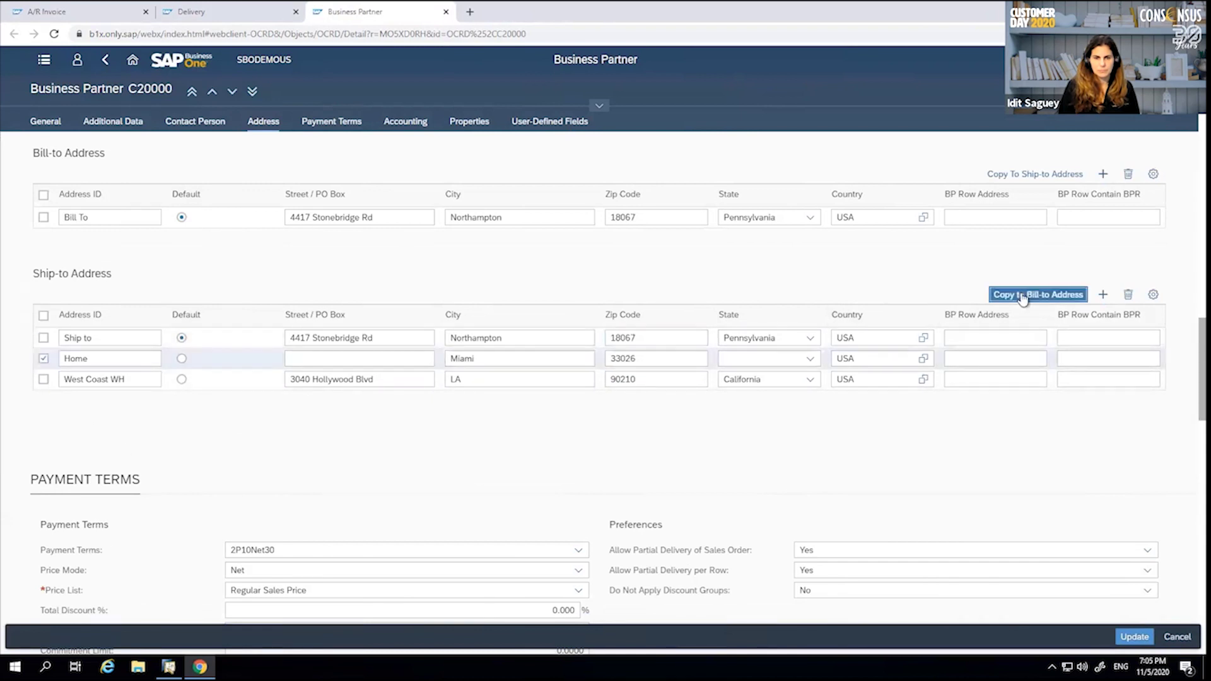
pyautogui.click(380, 220)
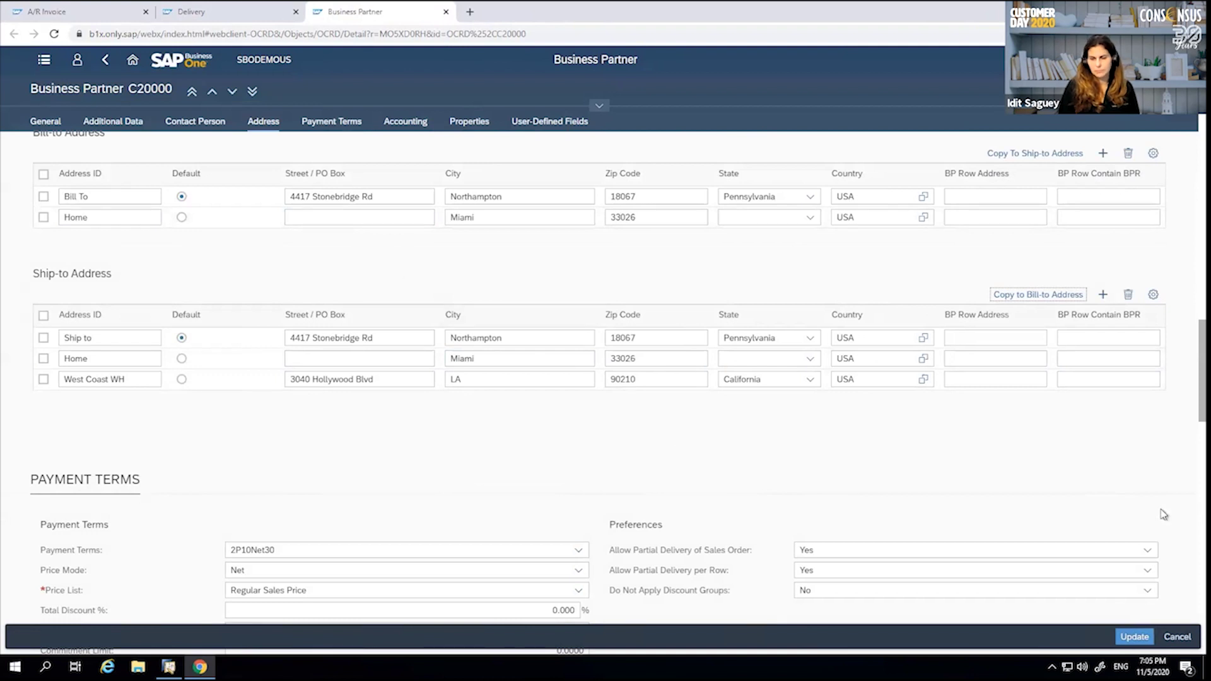
pyautogui.click(1133, 638)
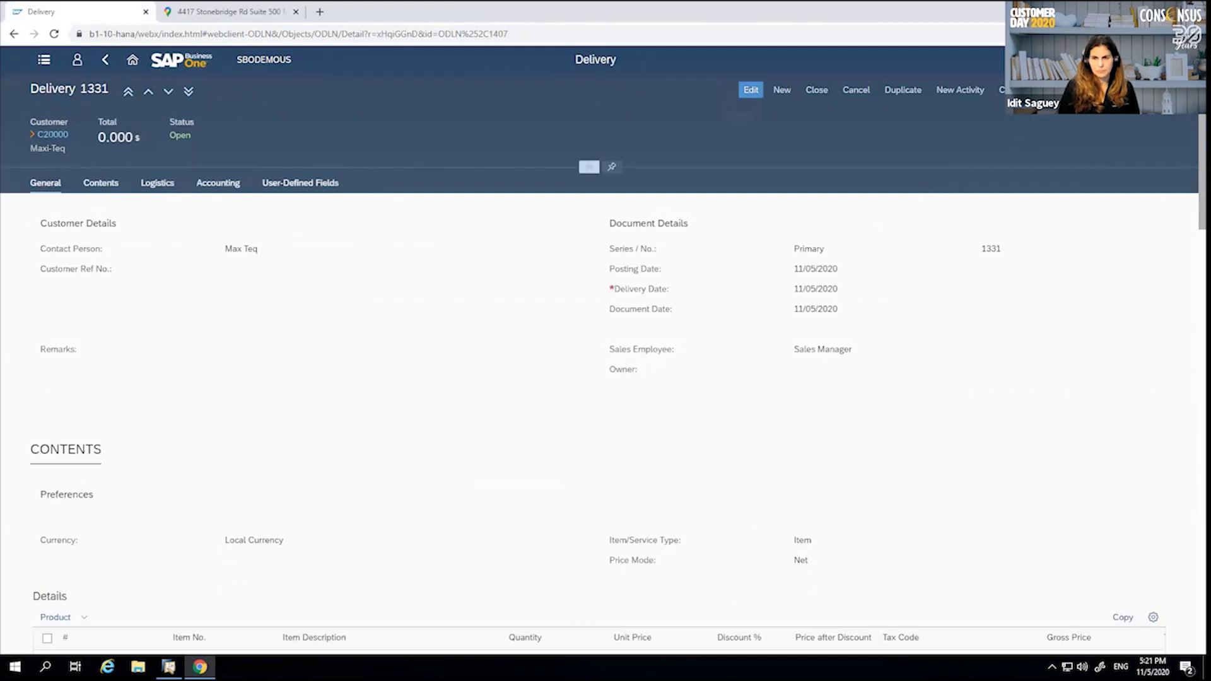
# Copy Delivery 1331 to an A/R invoice with tax code Exempt on all item rows, and add it so it opens for viewing.
pyautogui.click(1009, 90)
pyautogui.click(1021, 117)
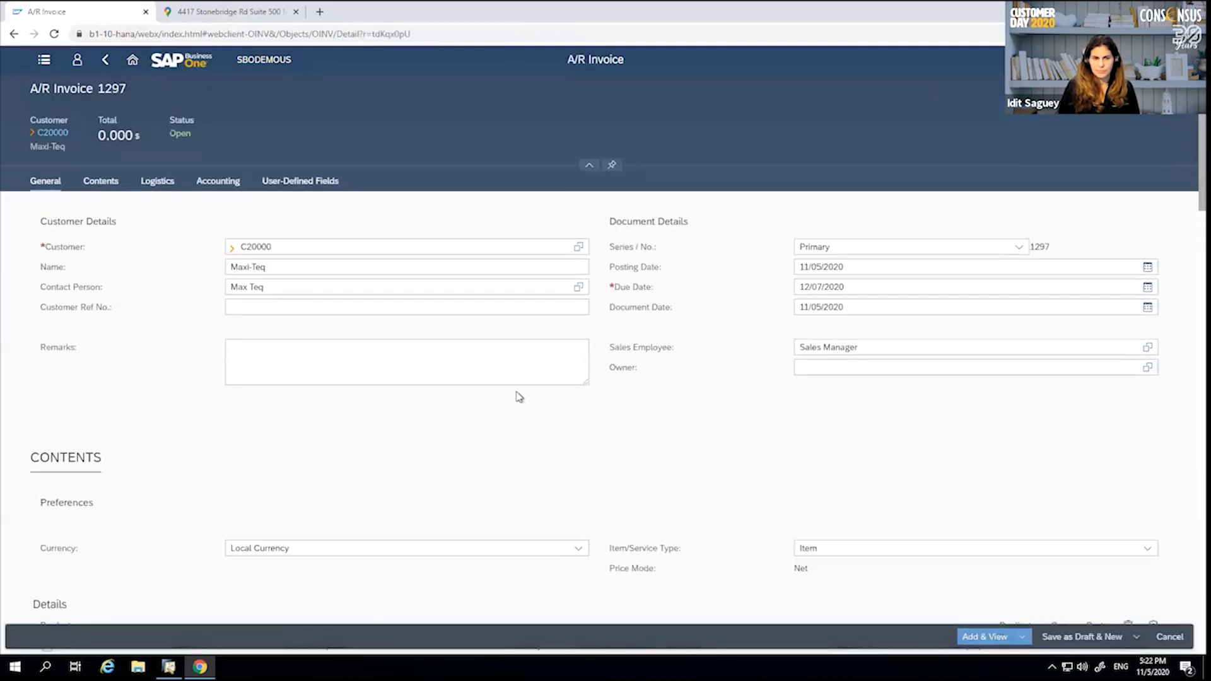
pyautogui.scroll(-5, 492, 491)
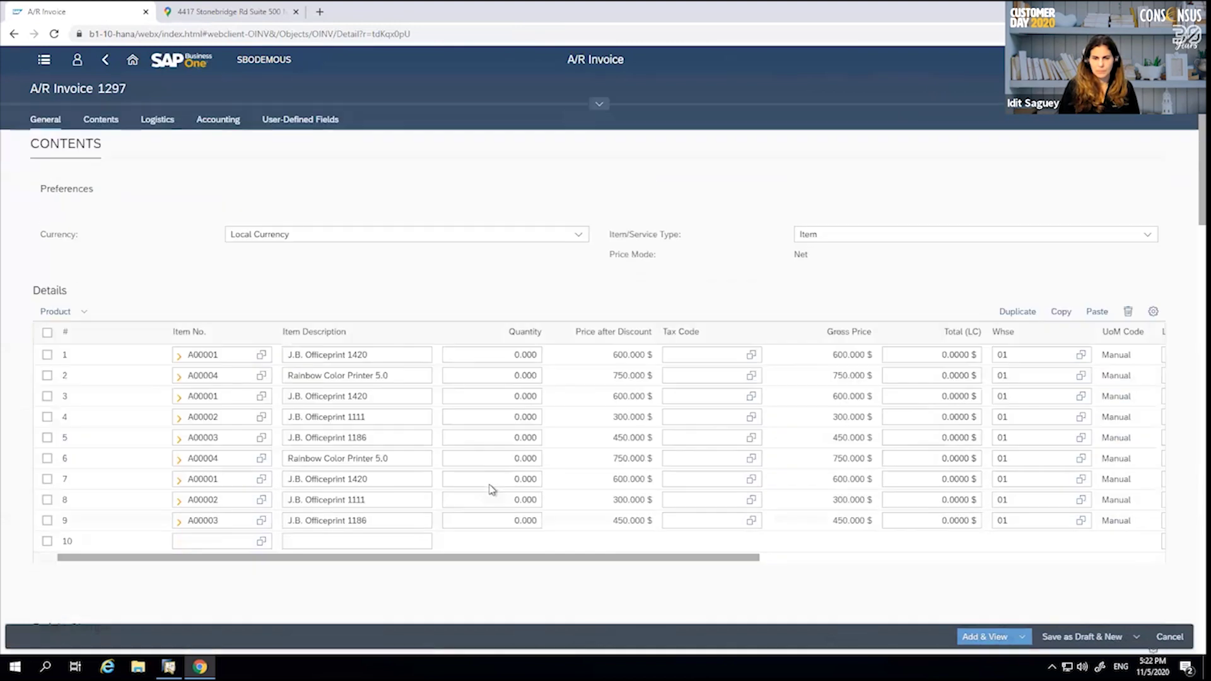
pyautogui.scroll(-4, 492, 489)
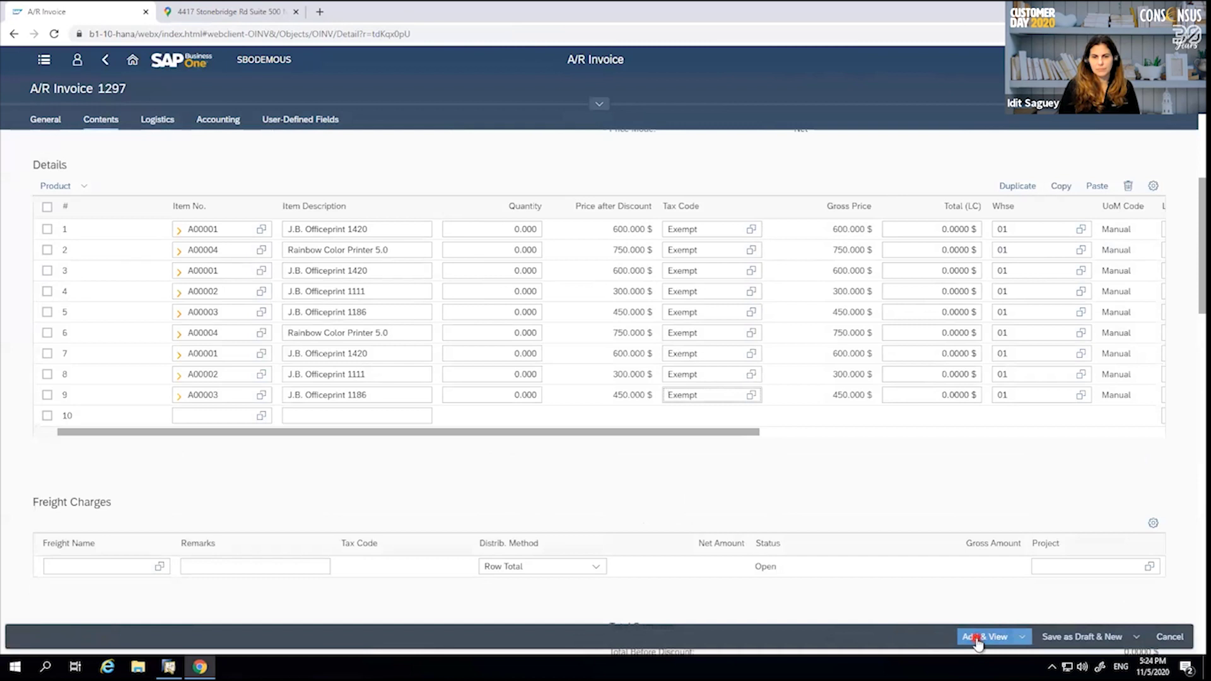
pyautogui.click(977, 637)
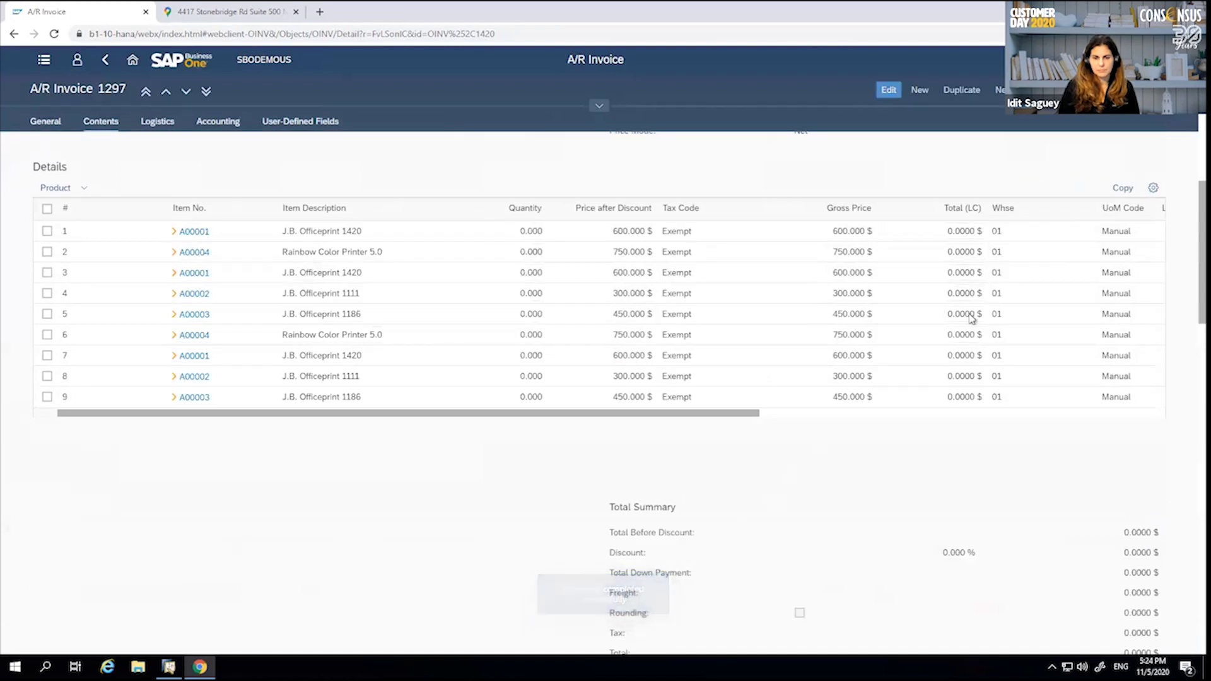
# Examine the invoice's relationship map in an enlarged window, tracing the linked quotation, sales orders and delivery, and close it.
pyautogui.click(1060, 117)
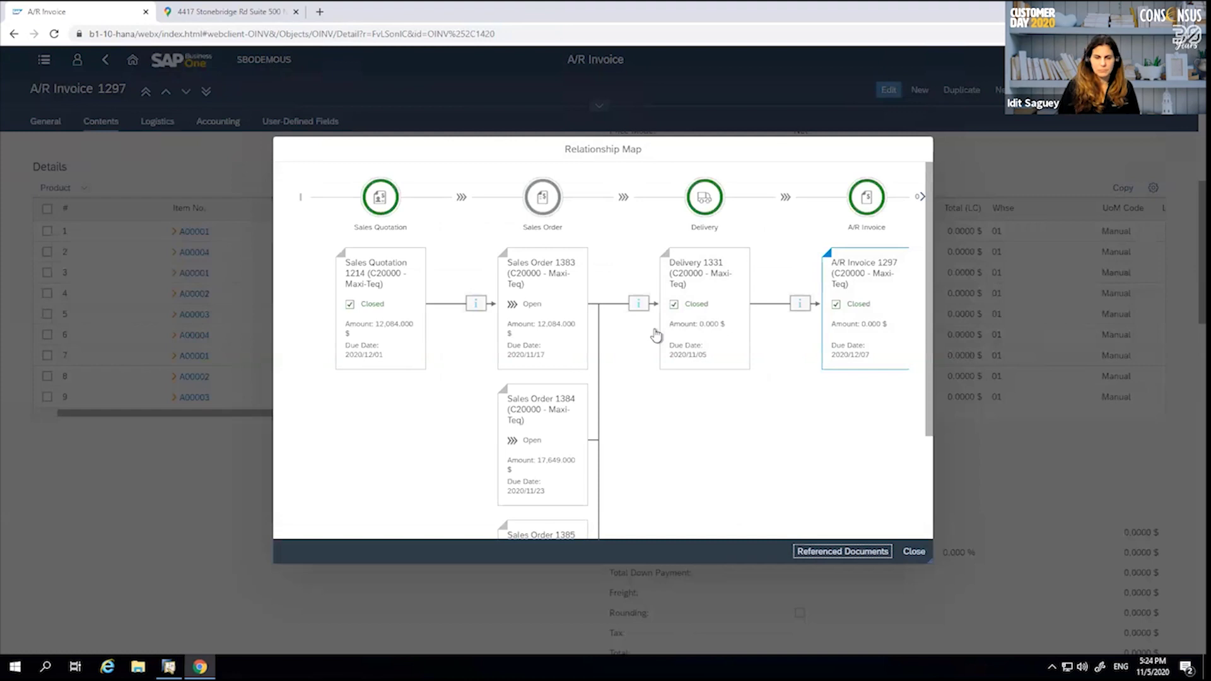
pyautogui.click(928, 557)
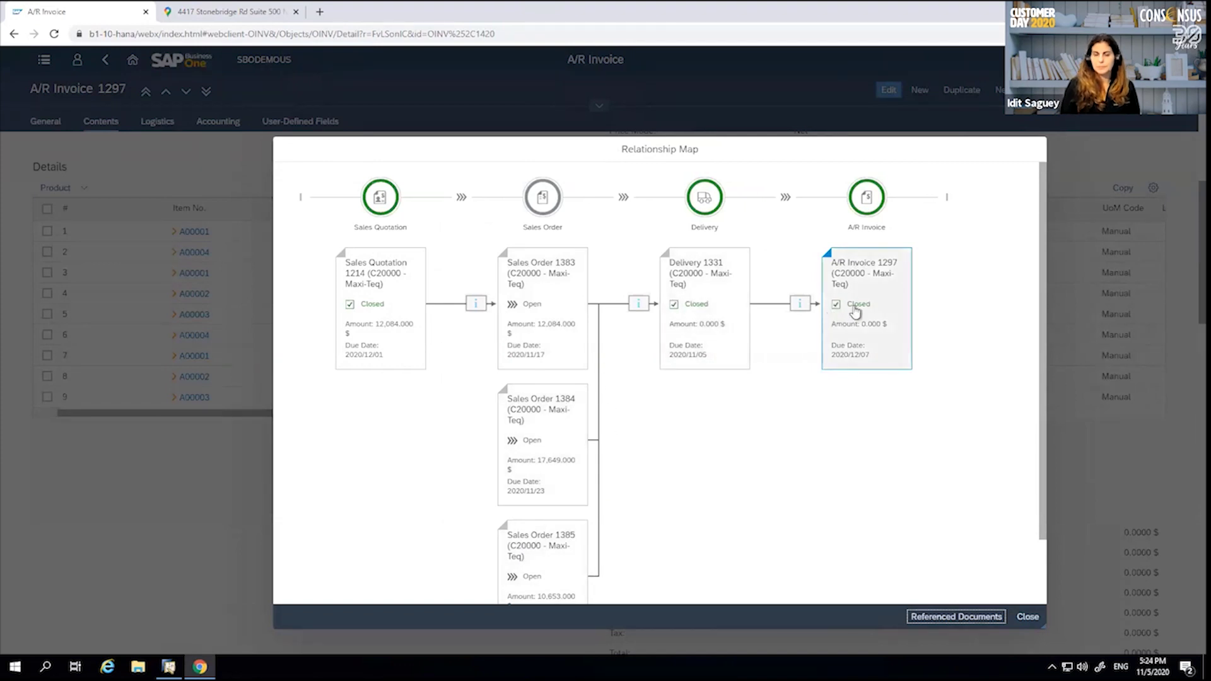
pyautogui.click(1028, 617)
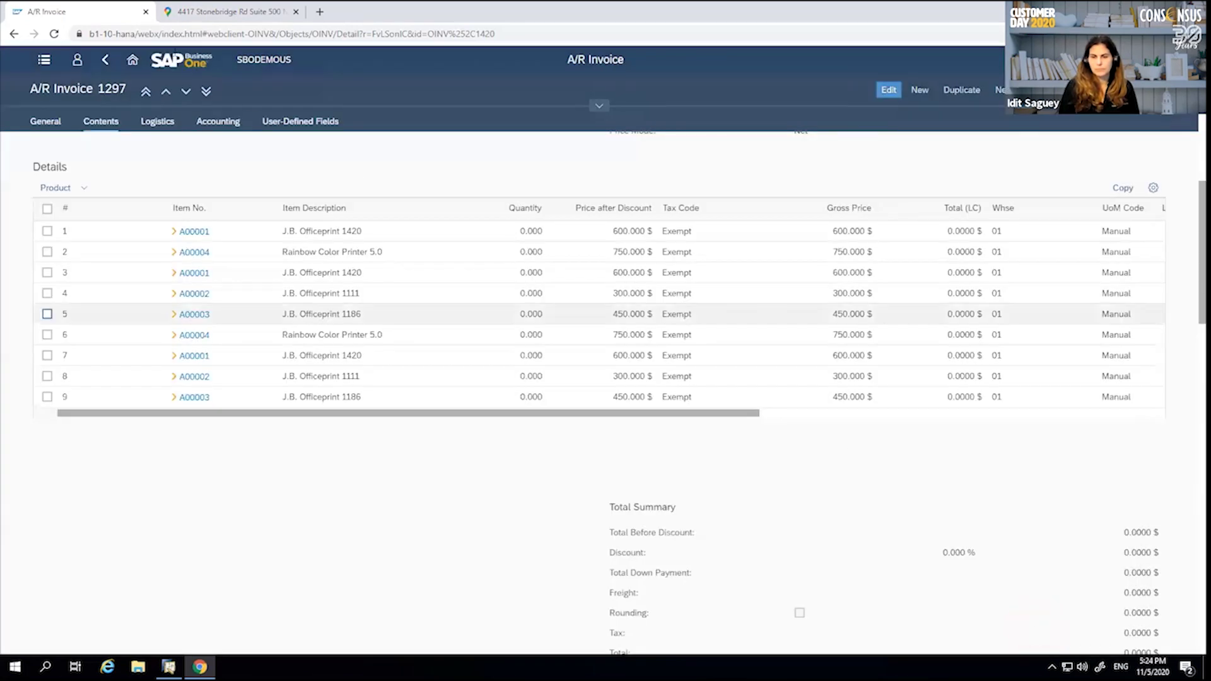
# From the home page notifications by priority, open the task "Send promotional items to Maxi Tek - mouse pads" and review its details.
pyautogui.click(132, 61)
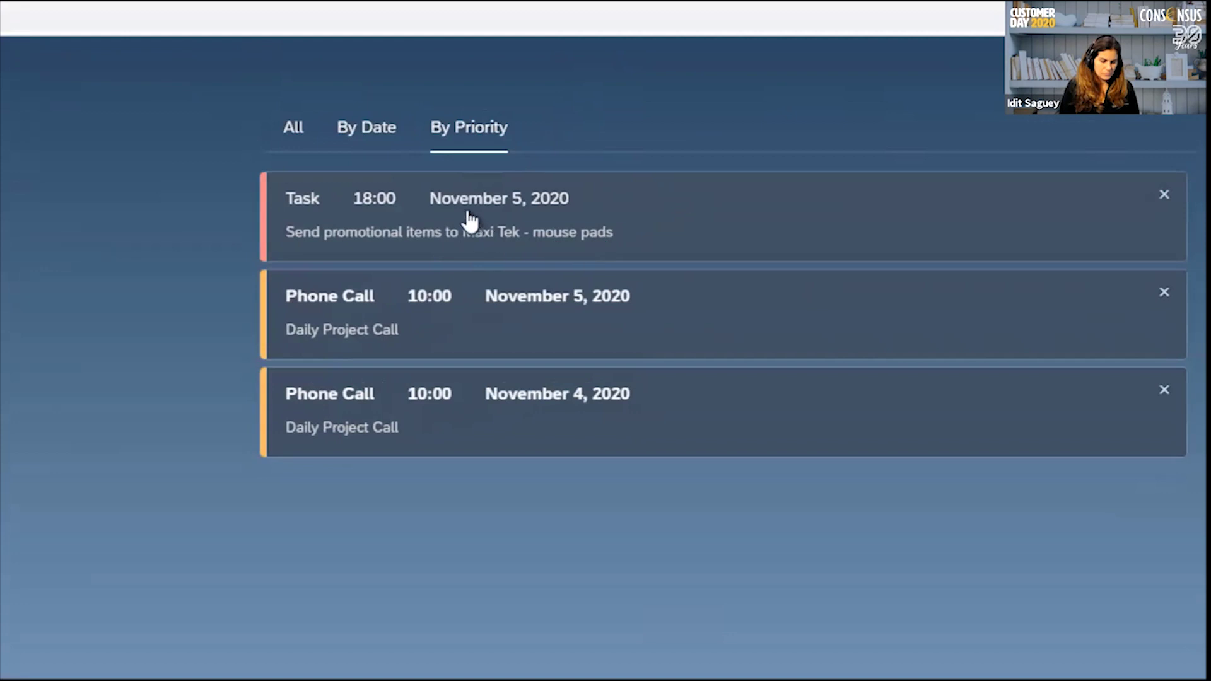
pyautogui.click(431, 226)
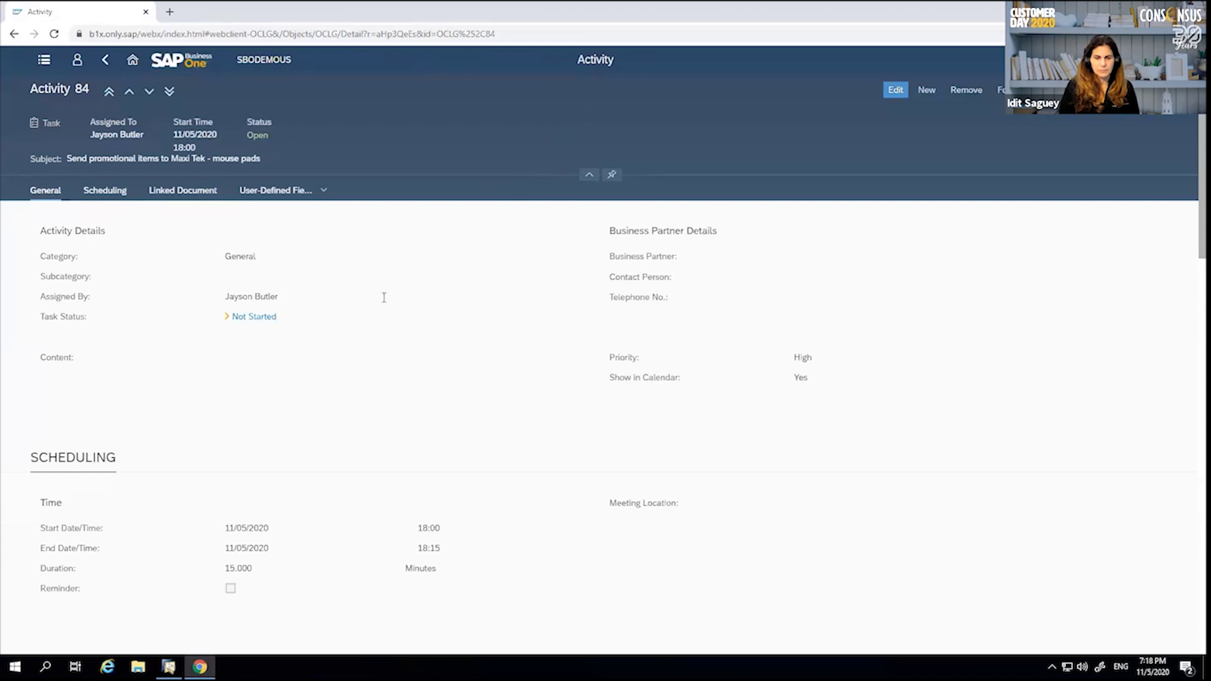
pyautogui.scroll(-2, 343, 475)
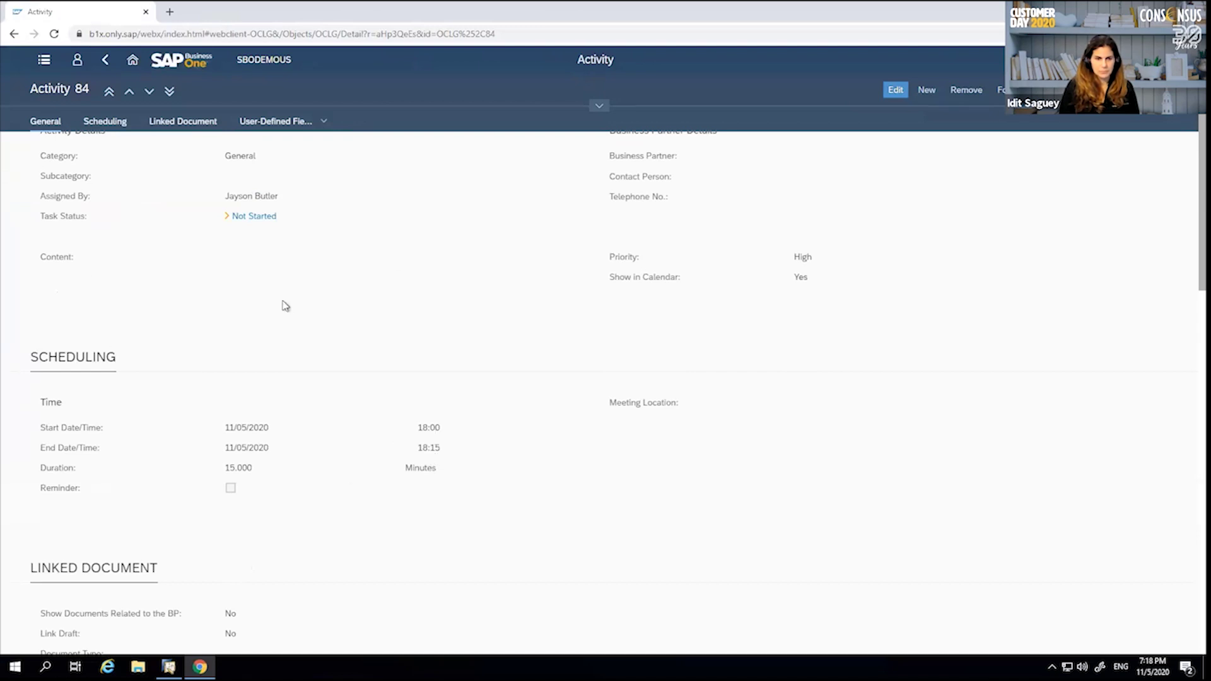
pyautogui.scroll(2, 286, 306)
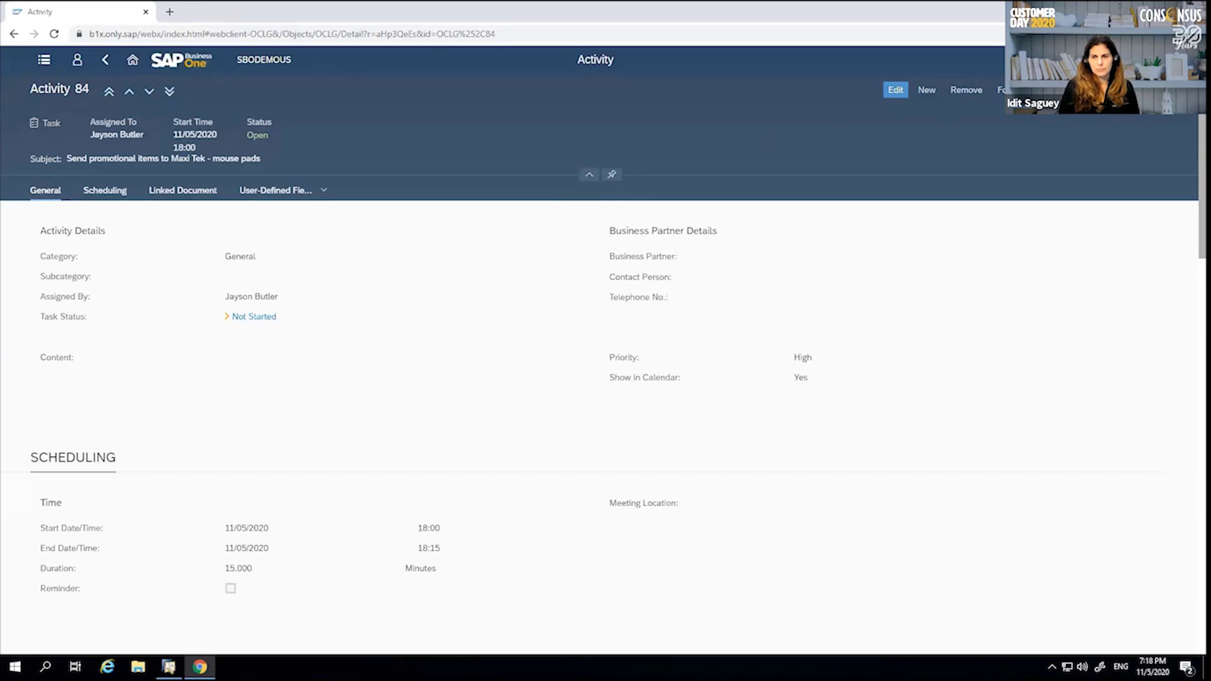
# Search all categories for "mouse", narrow the results to items and select the Basic Printed Mouse Pad entry.
pyautogui.hotkey('ctrl', 'alt', 'f')
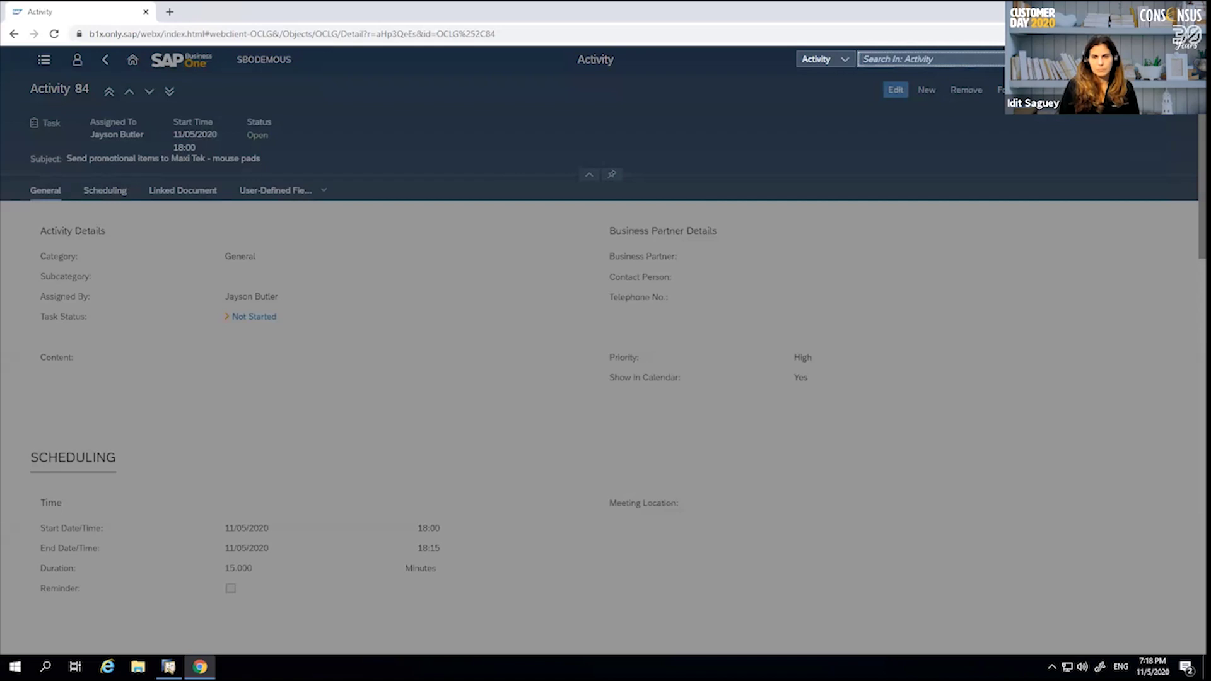
pyautogui.click(843, 61)
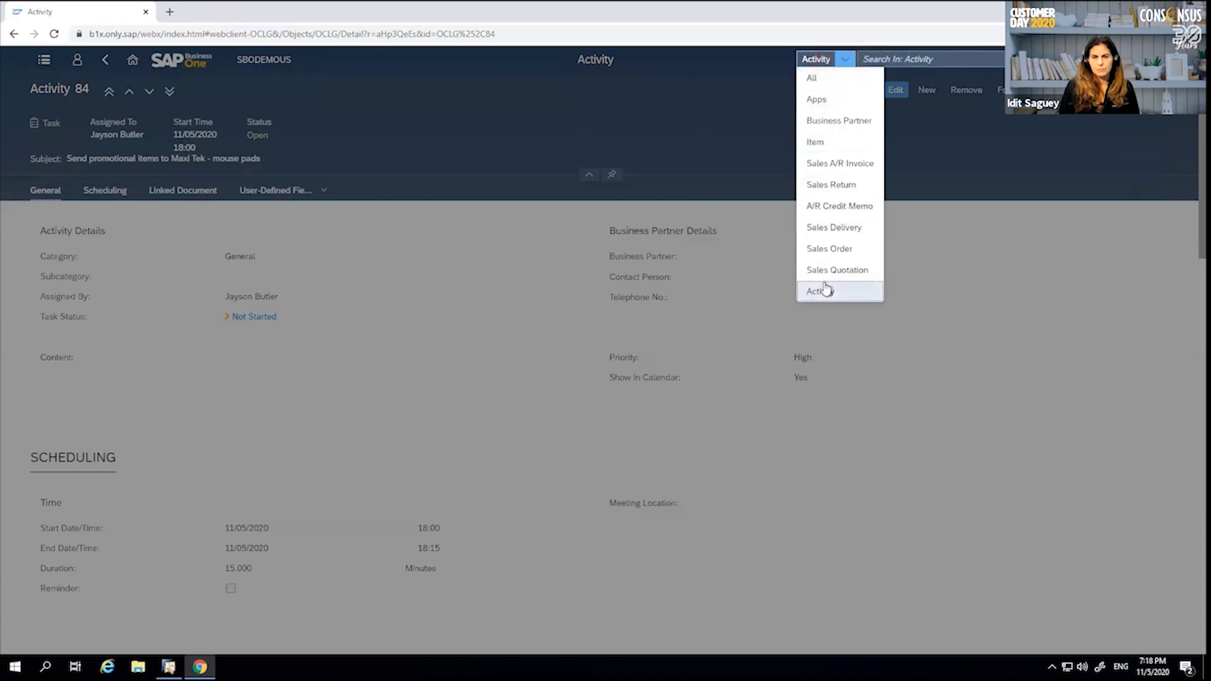
pyautogui.click(823, 80)
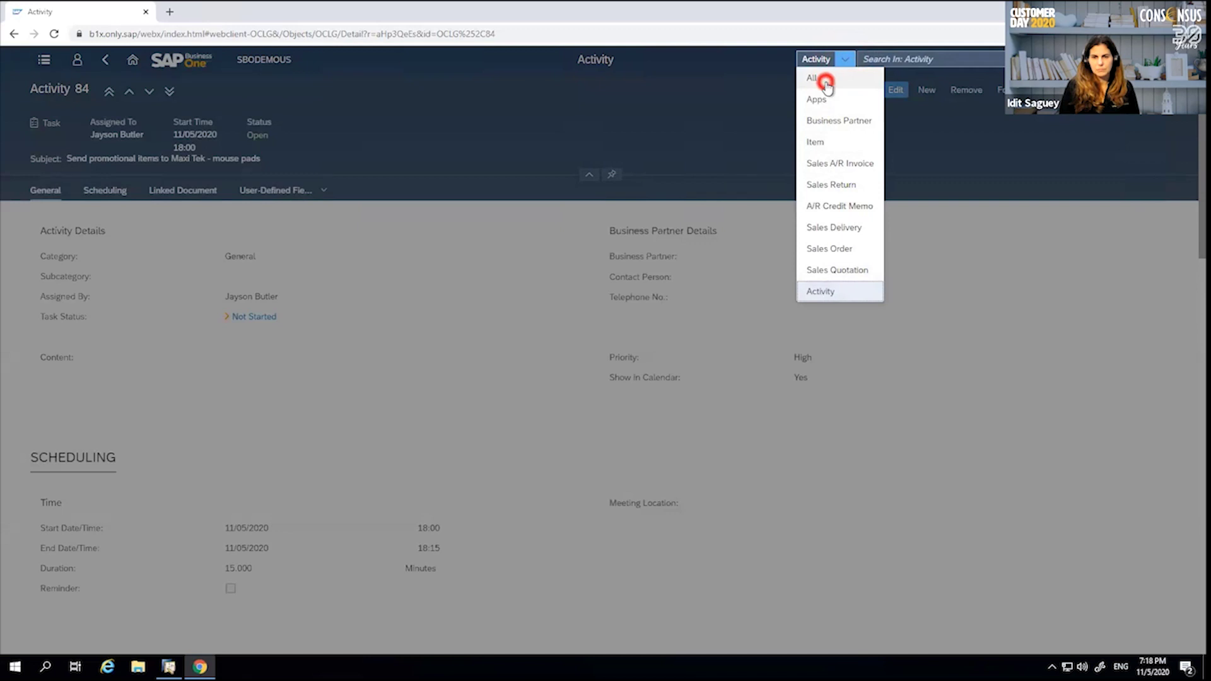
pyautogui.click(867, 59)
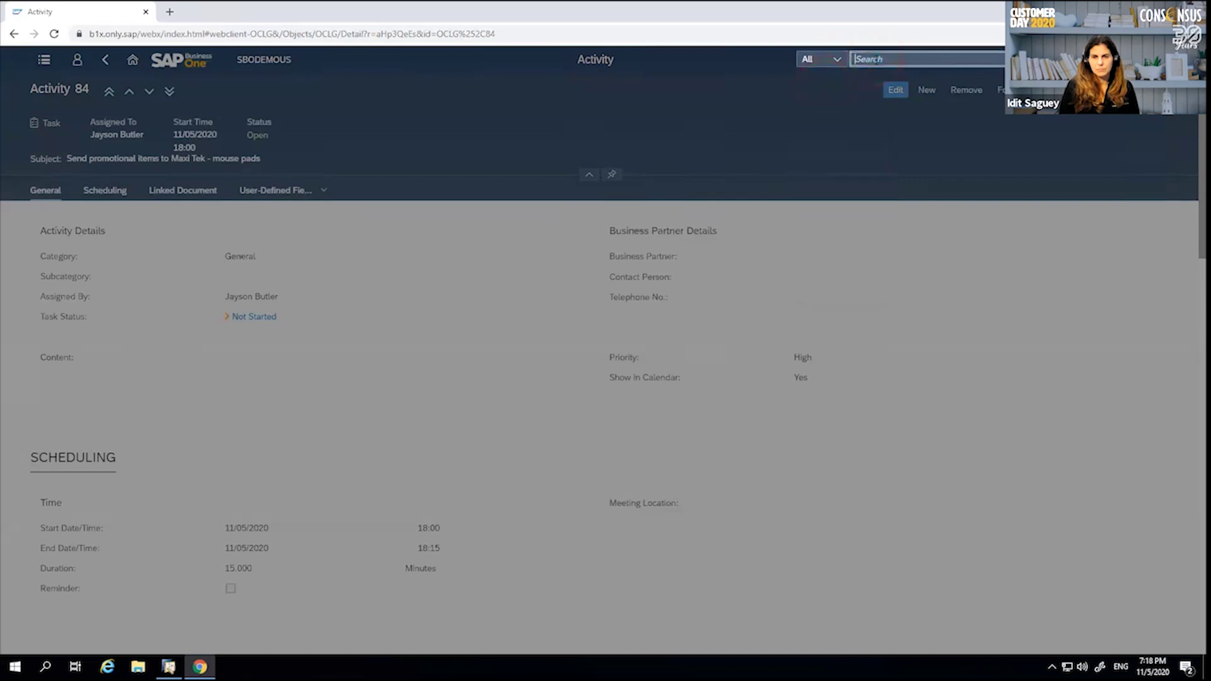
pyautogui.write('mounse')
pyautogui.click(873, 70)
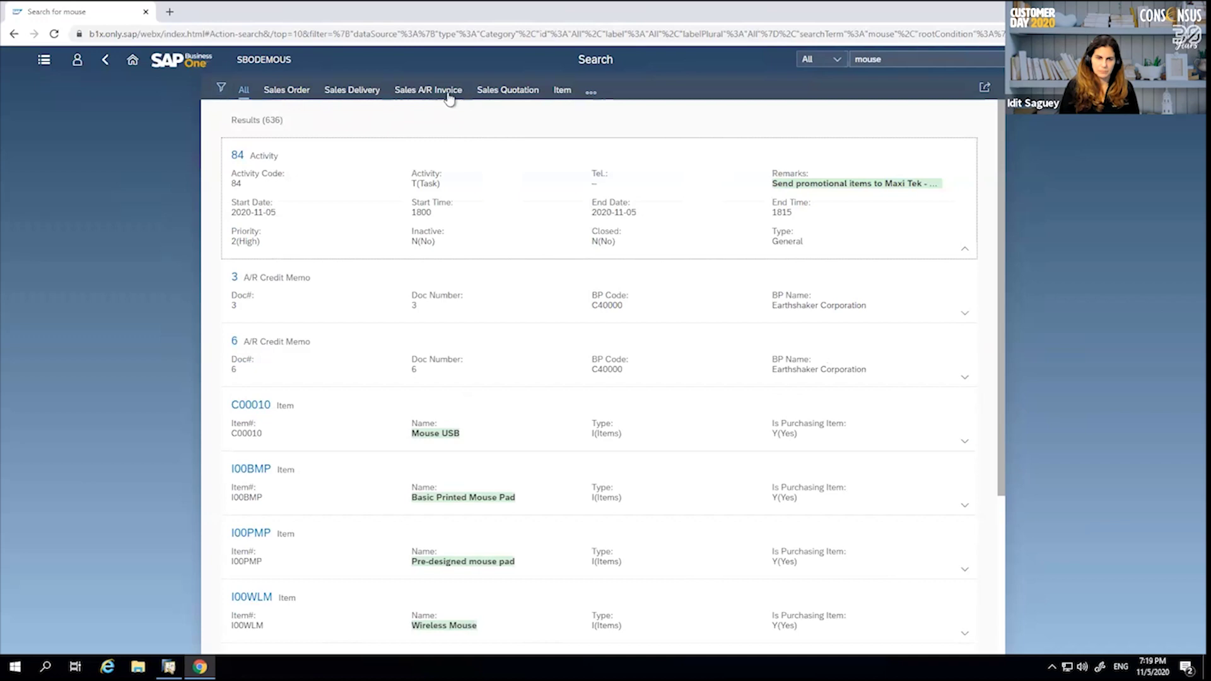
pyautogui.click(565, 93)
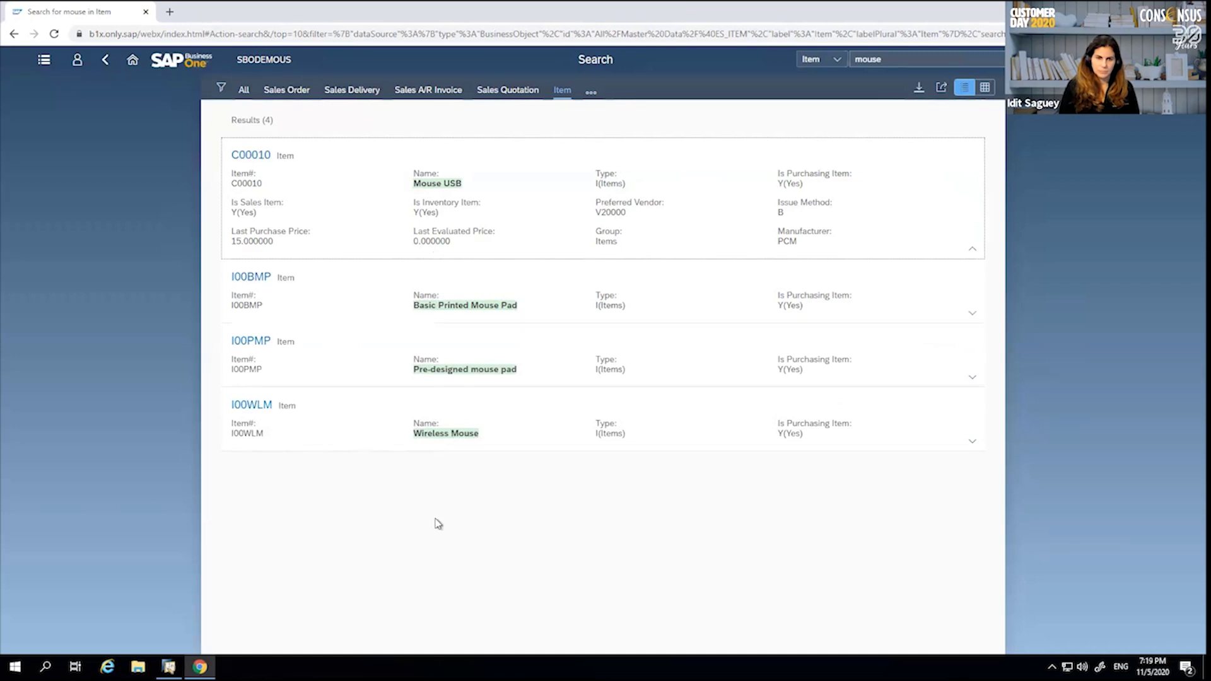
pyautogui.click(284, 308)
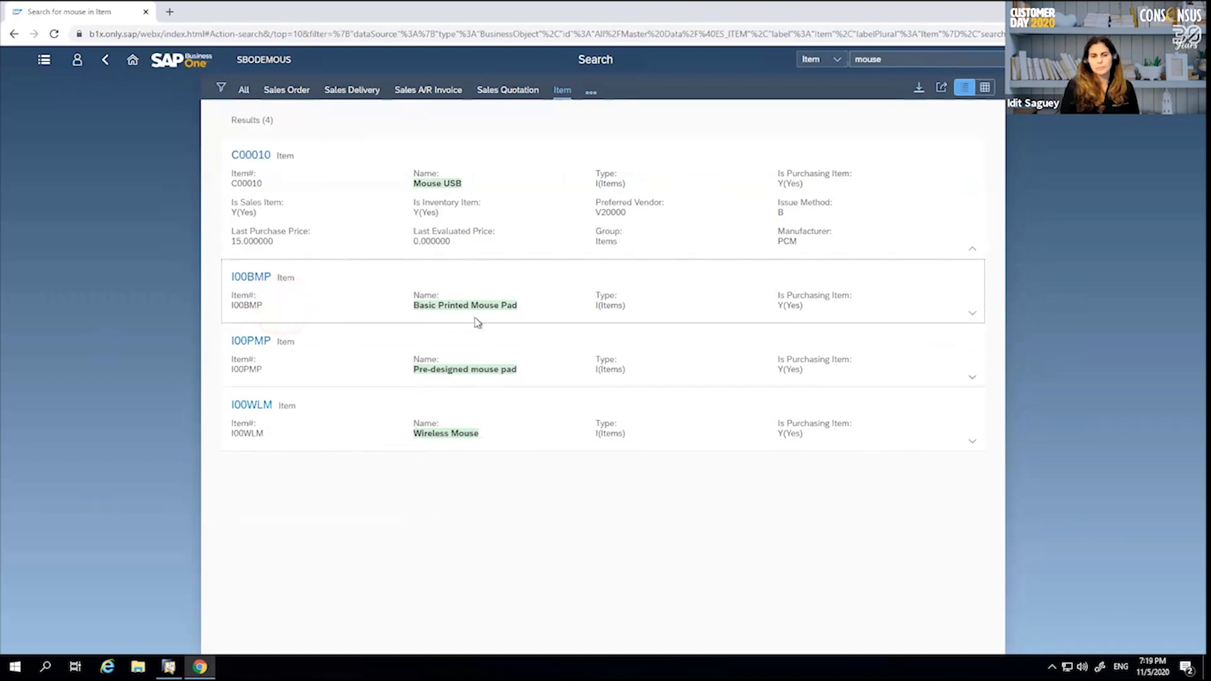
# Share the item search results by e-mail and follow the link in the drafted message to open the same search.
pyautogui.click(939, 90)
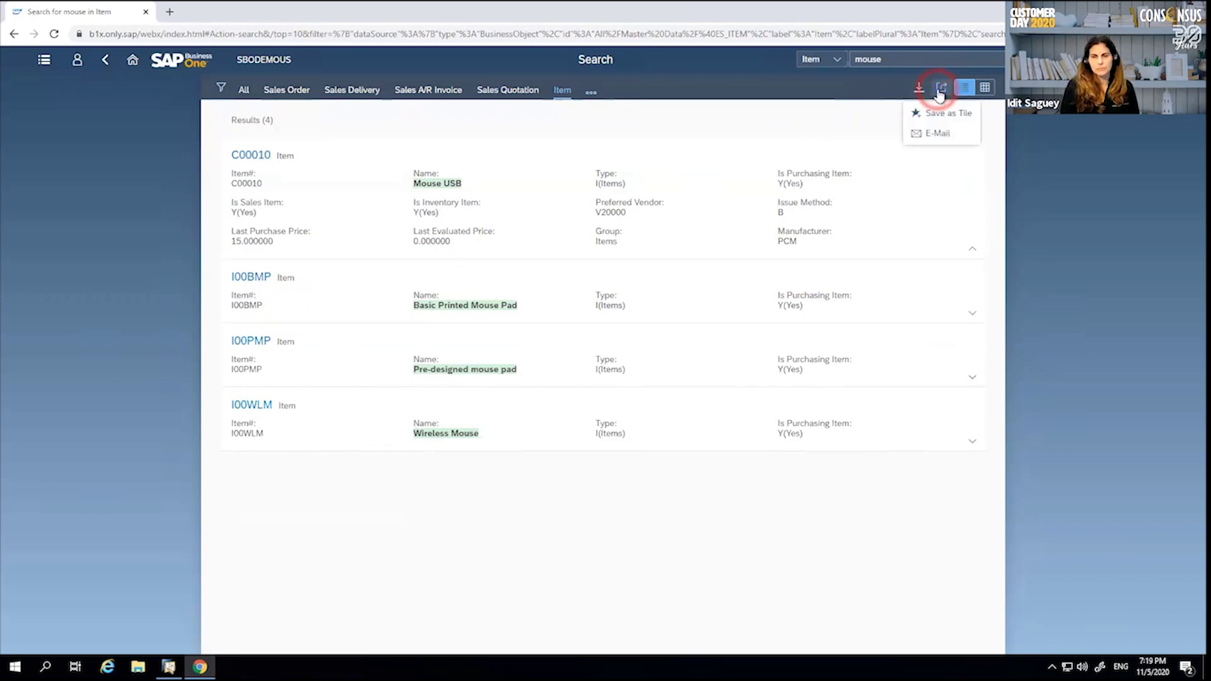
pyautogui.click(928, 136)
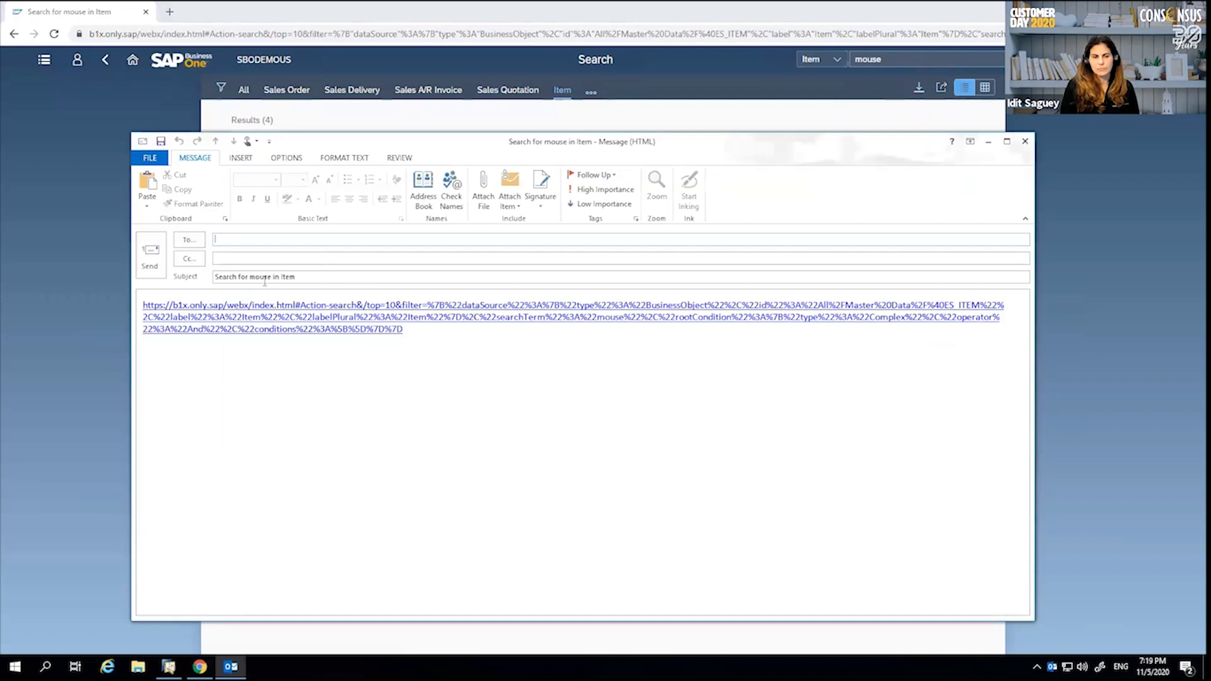
pyautogui.click(142, 303)
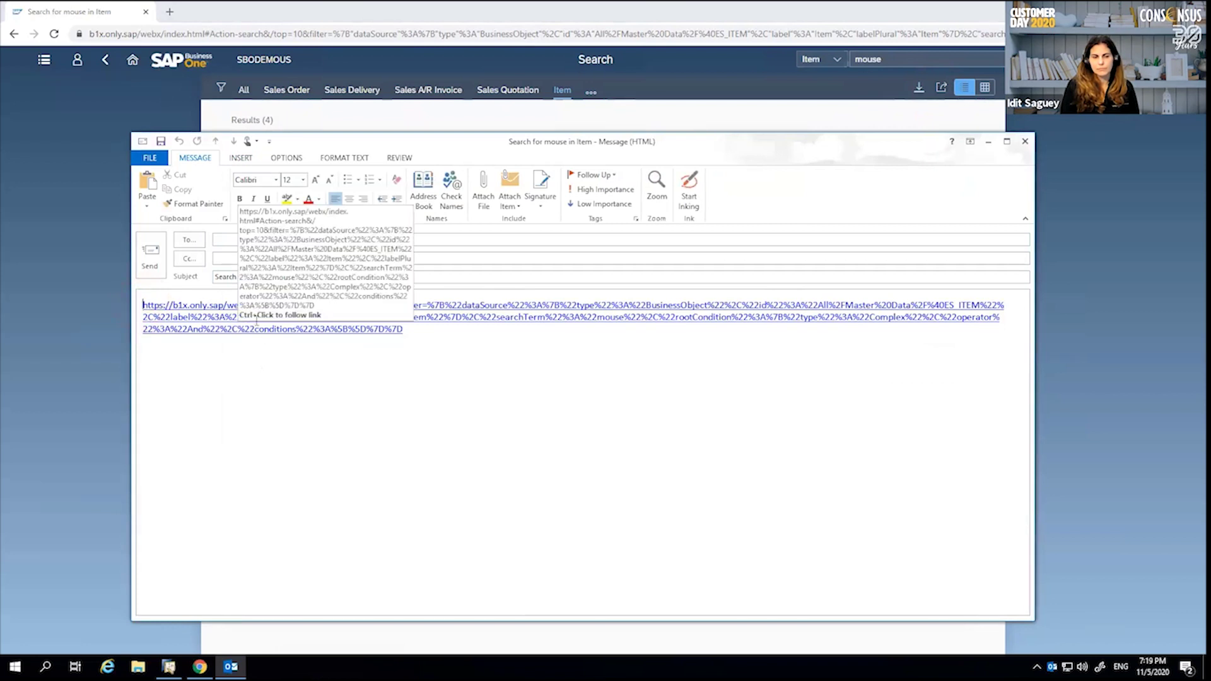
pyautogui.keyDown('ctrl'); pyautogui.click(230, 305); pyautogui.keyUp('ctrl')
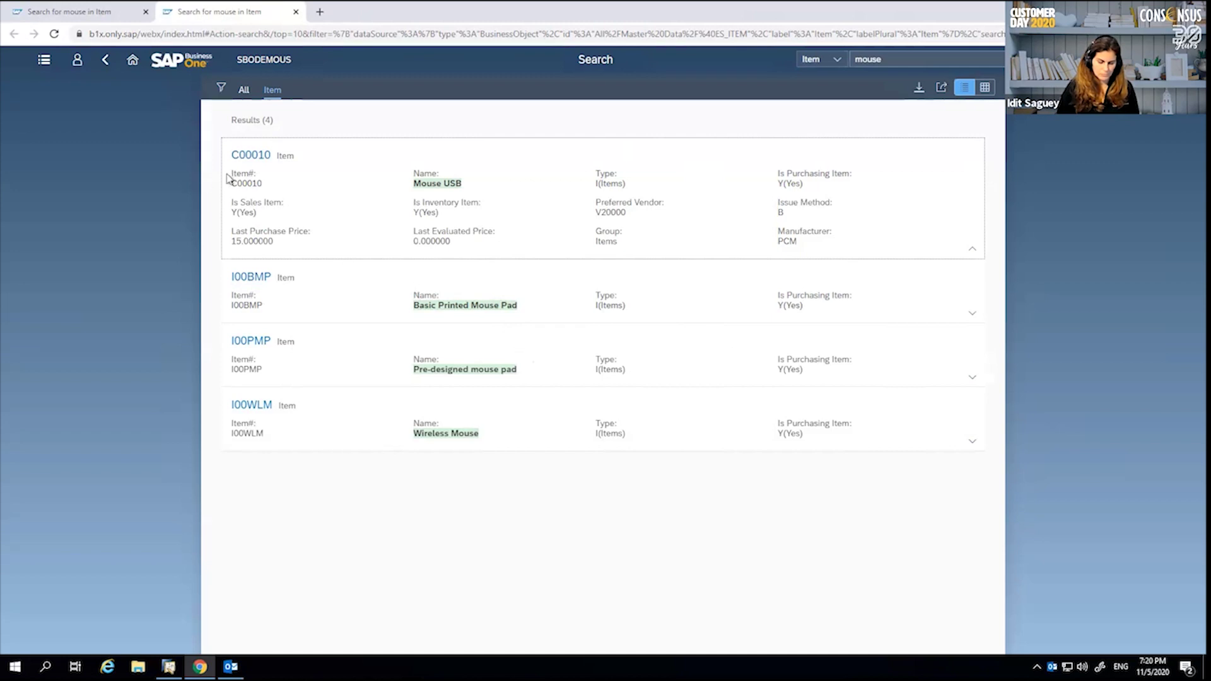
# Return to the home page, open Sales Analysis by Rows Overview from the Analytics group and look over its cards.
pyautogui.click(131, 61)
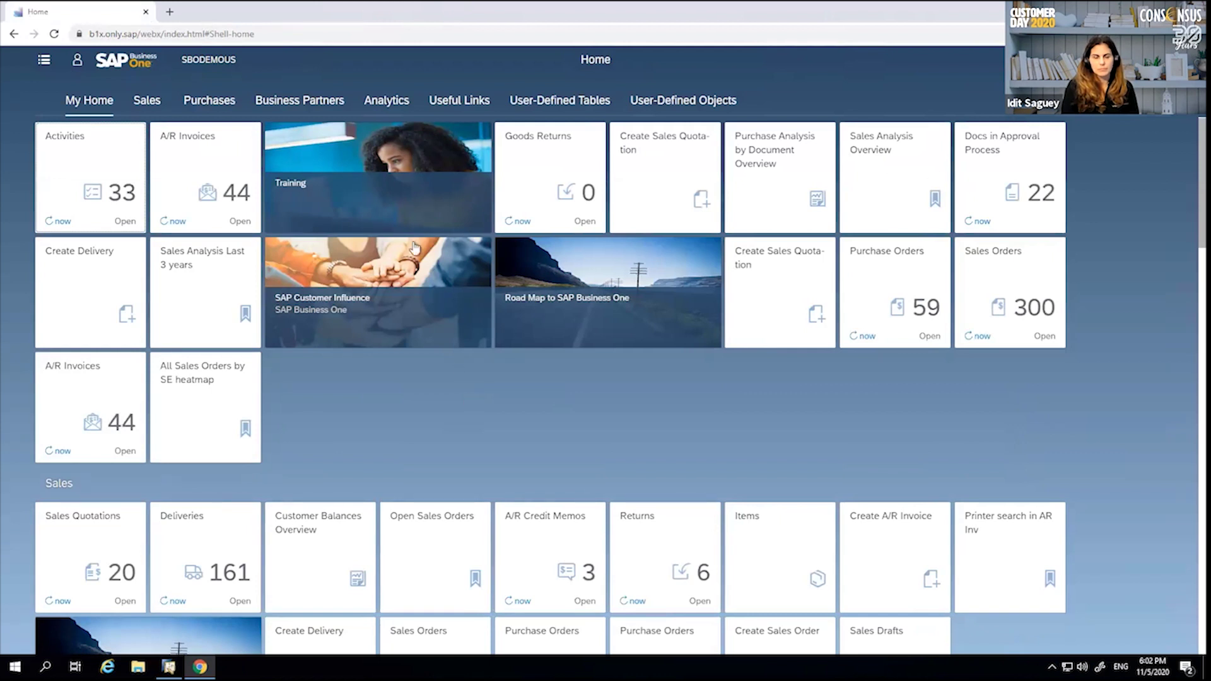
pyautogui.click(386, 101)
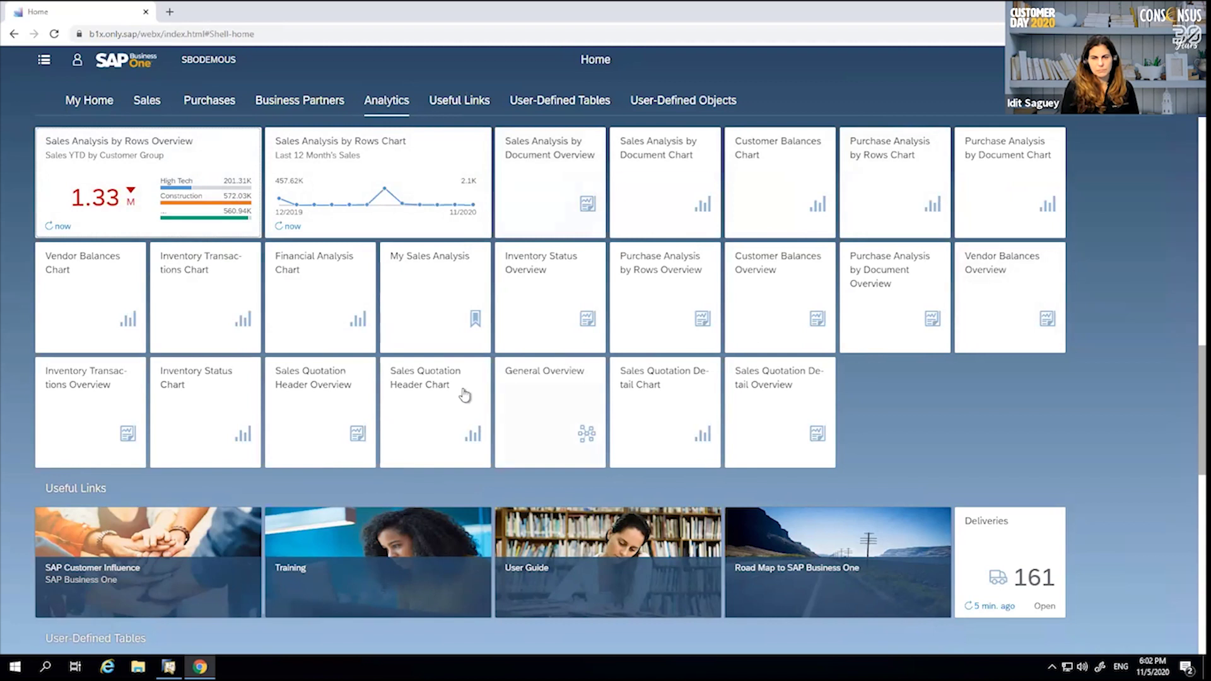
pyautogui.click(126, 164)
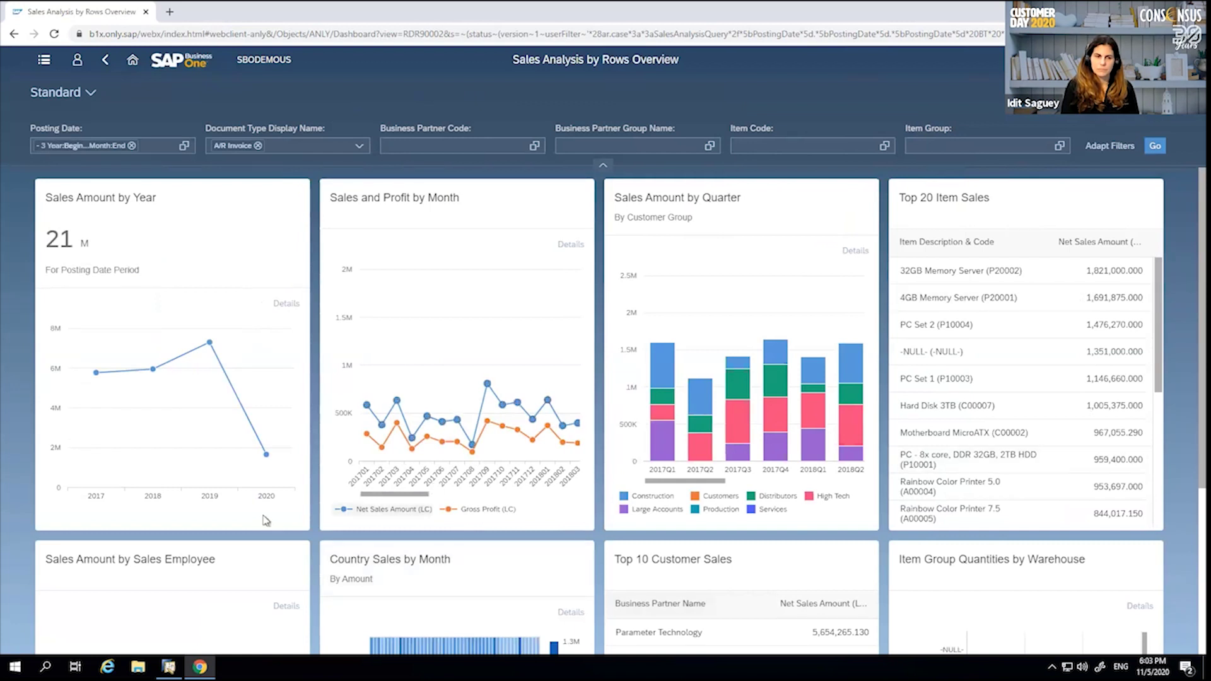
pyautogui.scroll(-1, 265, 520)
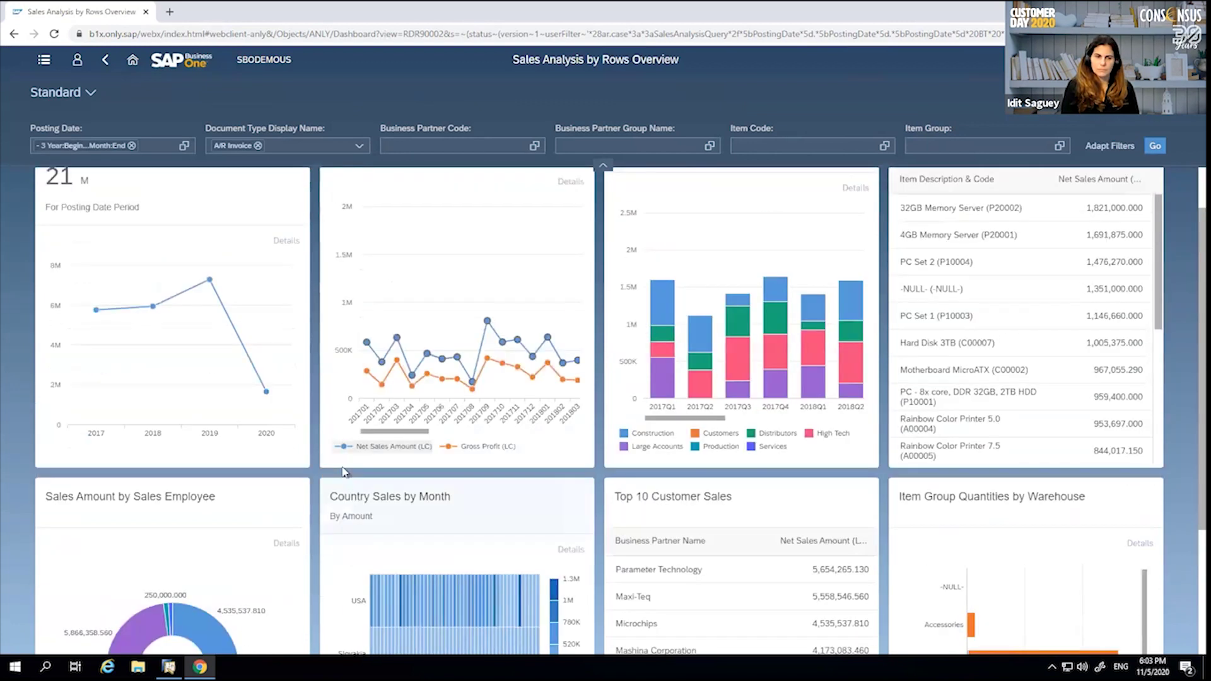
pyautogui.scroll(1, 343, 471)
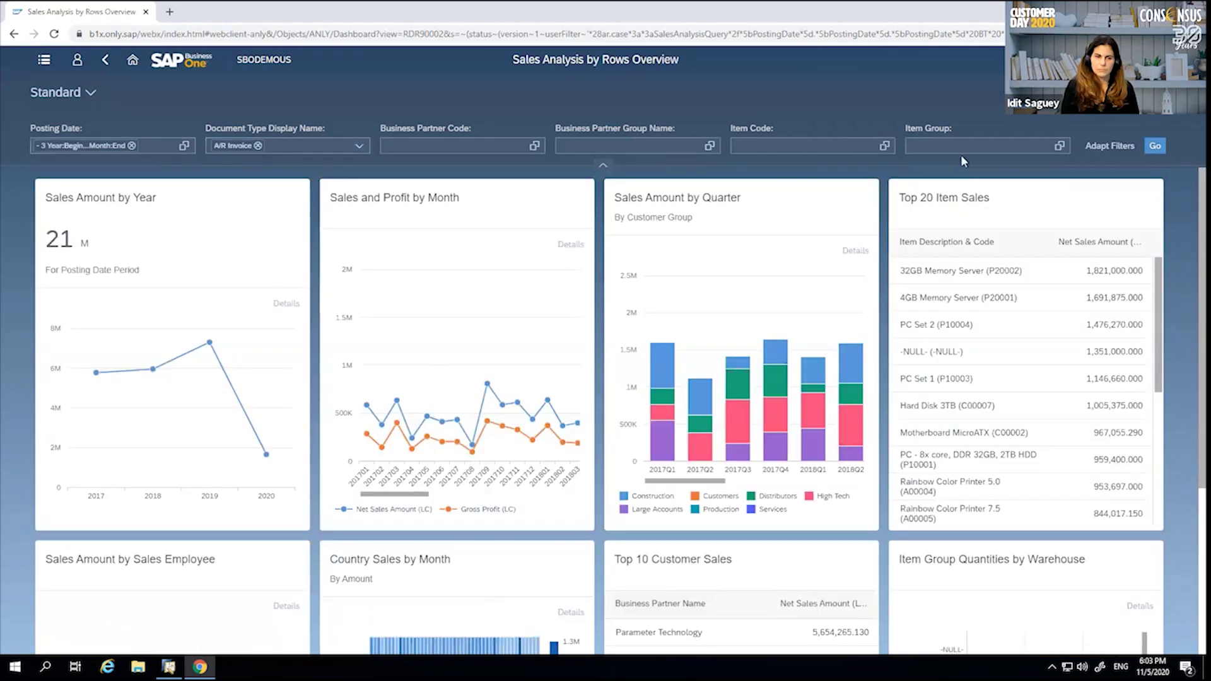
# Add A/R Credit Memo to the dashboard's document type filter alongside A/R Invoice and apply it.
pyautogui.click(358, 148)
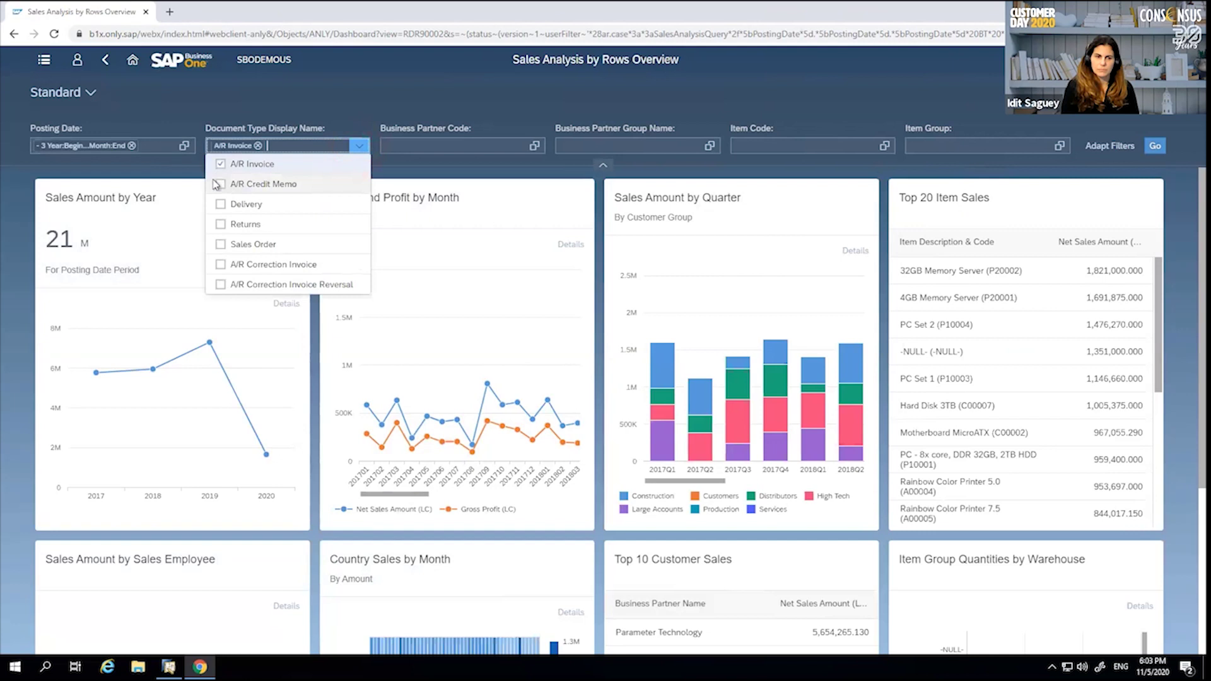
pyautogui.click(219, 183)
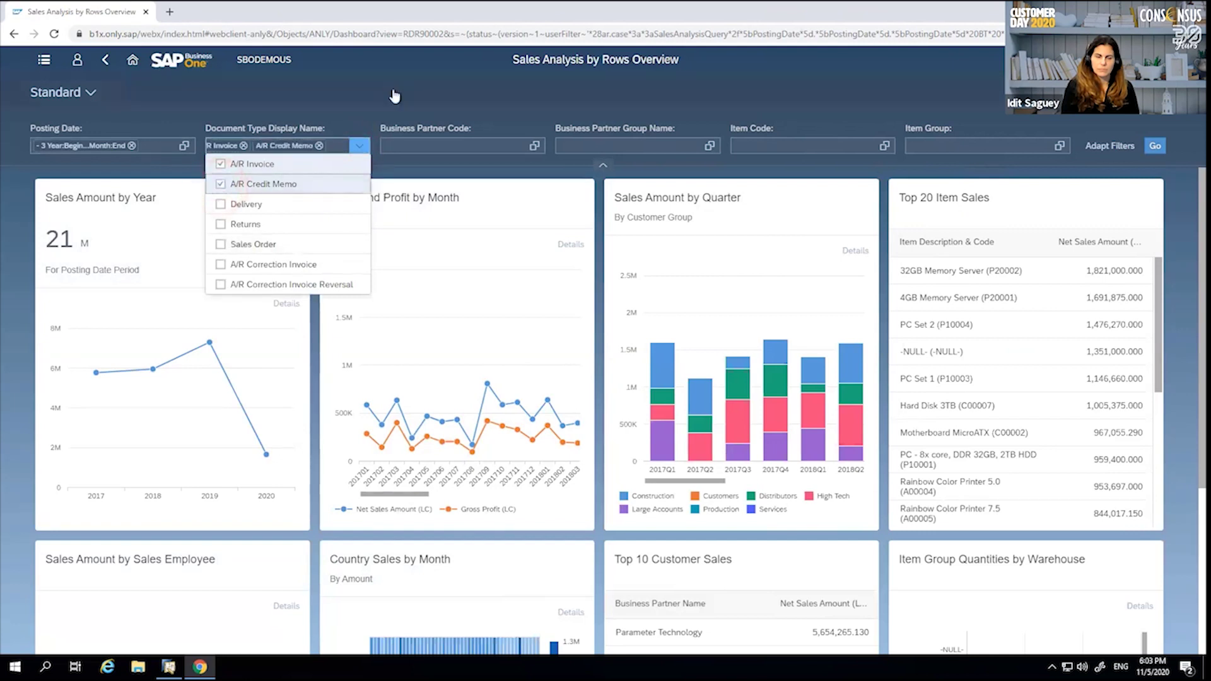
pyautogui.click(1155, 145)
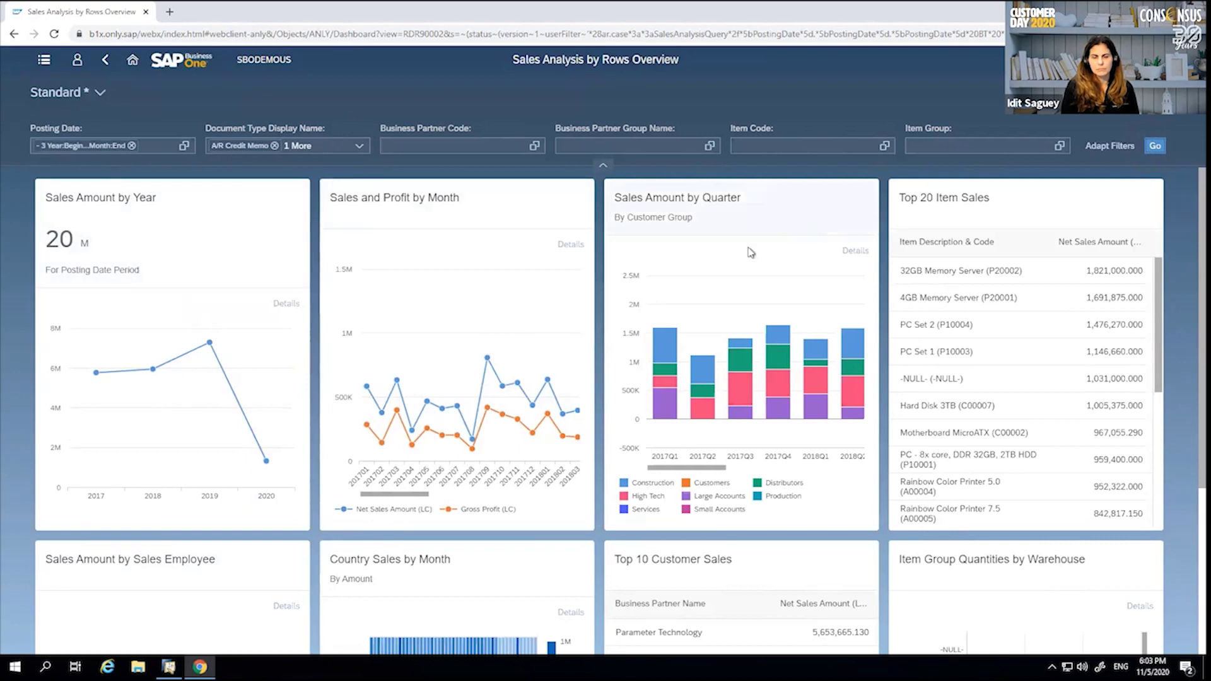
# Filter the dashboard by the item groups J.B. Printers and Rainbow Printers and apply the filter.
pyautogui.click(1060, 146)
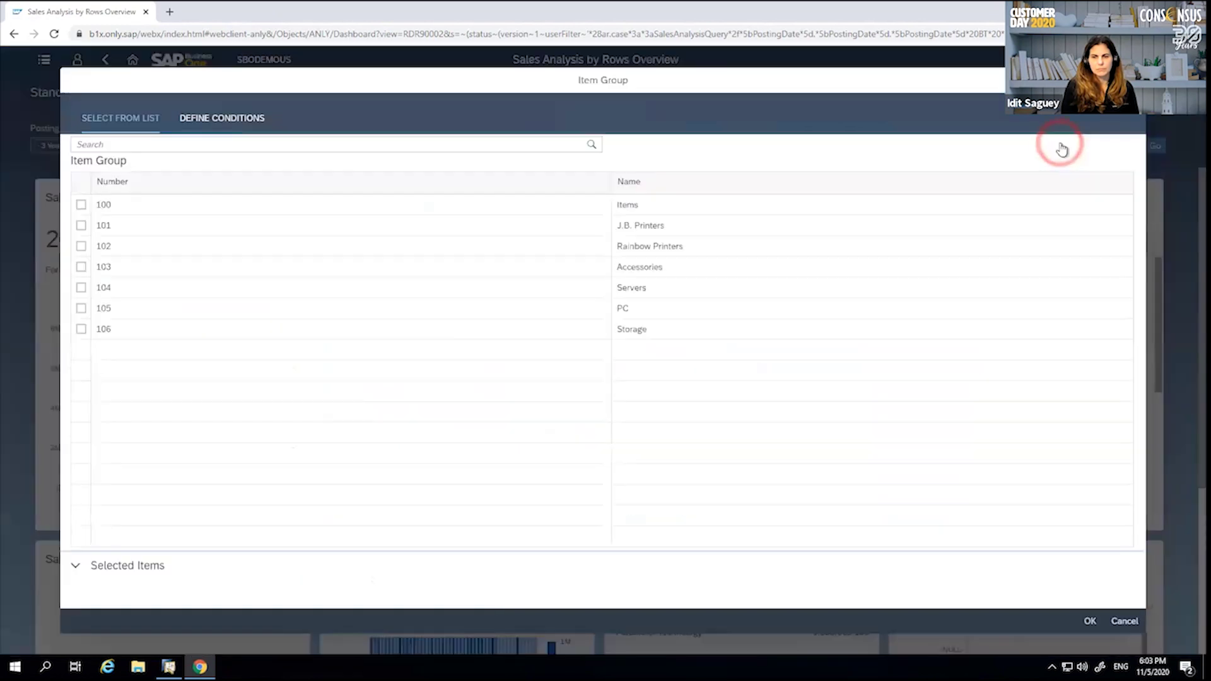
pyautogui.click(81, 226)
pyautogui.click(81, 246)
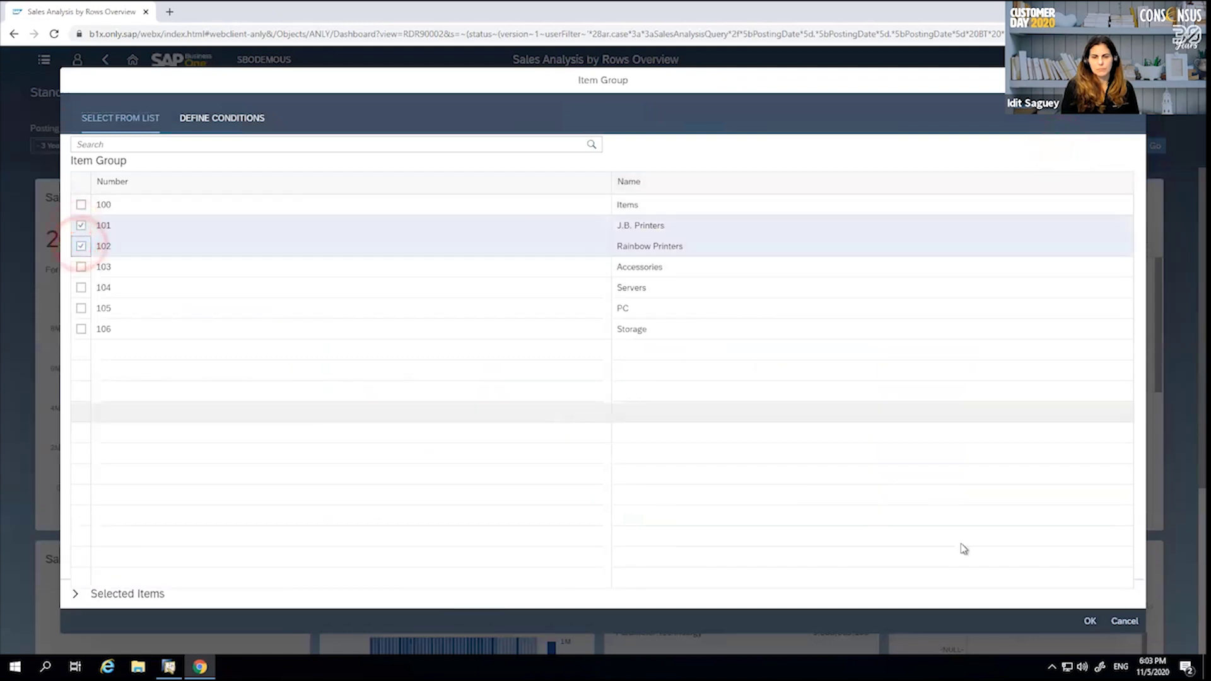
pyautogui.click(1089, 622)
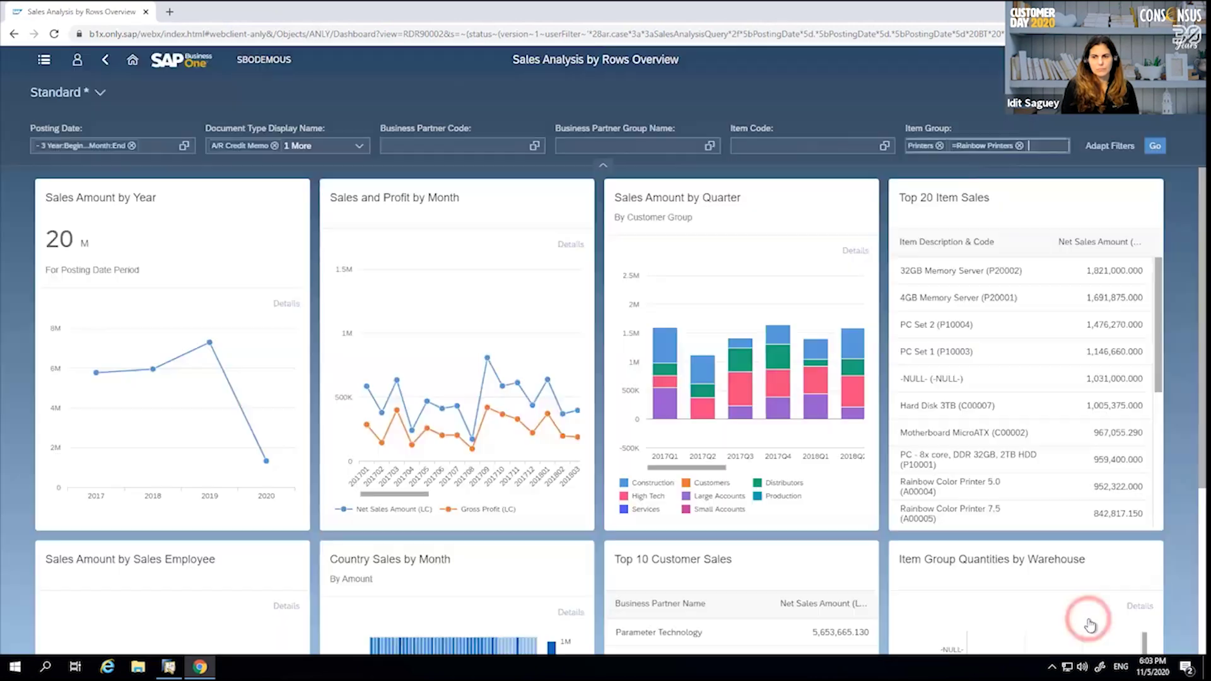
pyautogui.click(1153, 150)
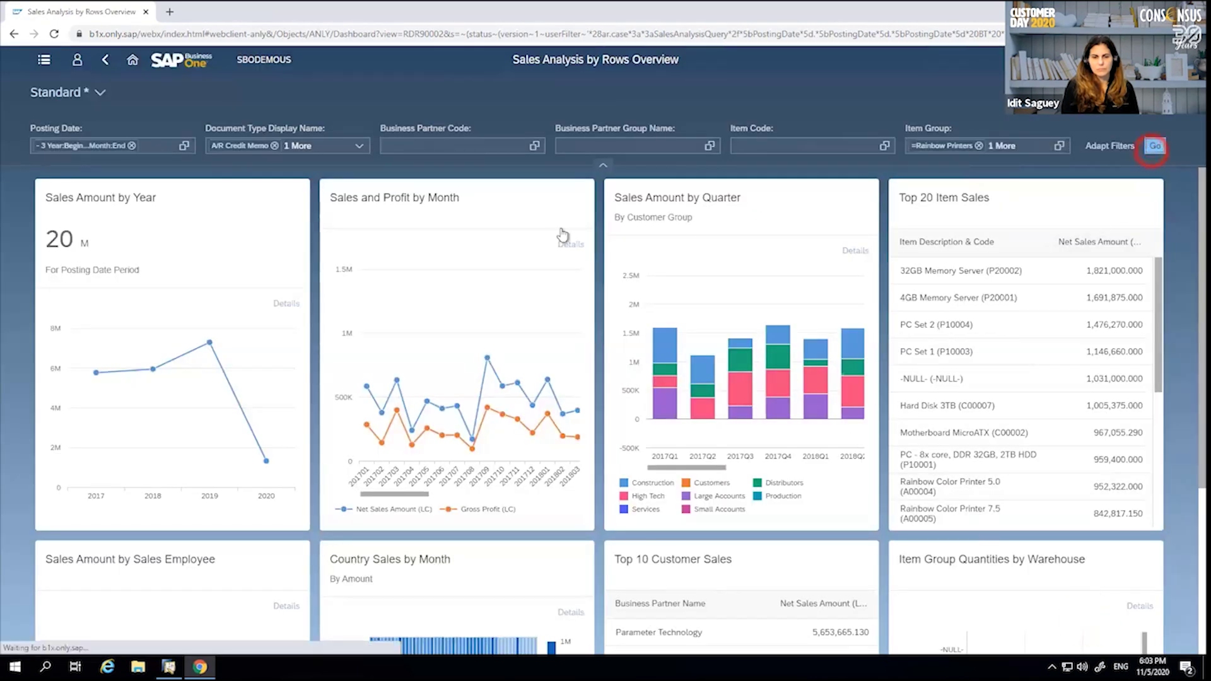